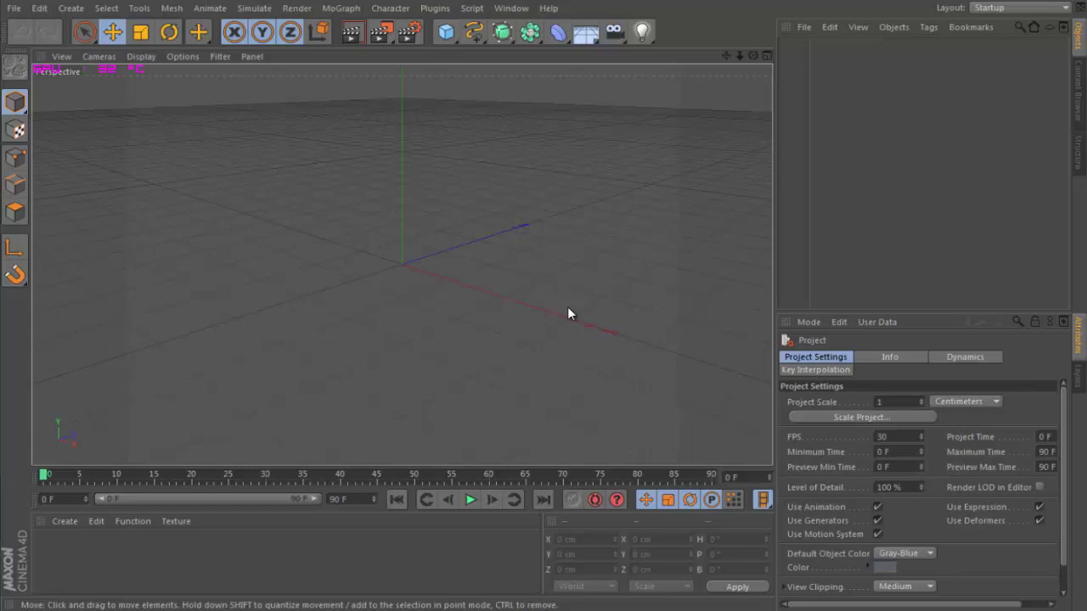
Set the render output size to 1920 by 1080 pixels.
{"action": "left_click", "coordinate": [409, 32]}
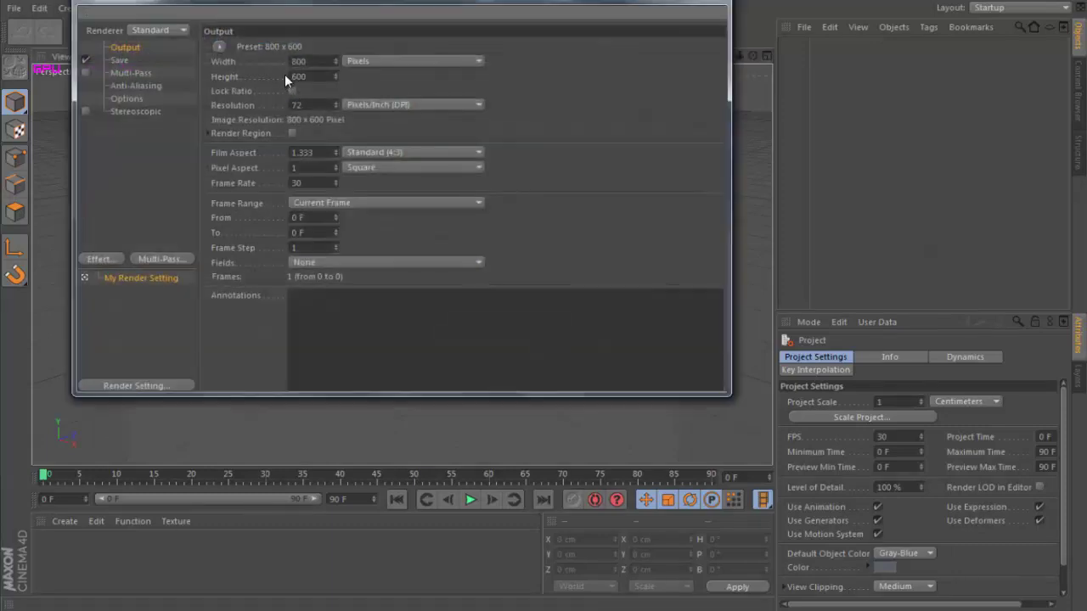
{"action": "double_click", "coordinate": [315, 59]}
{"action": "type", "text": "1920"}
{"action": "key", "text": "Tab"}
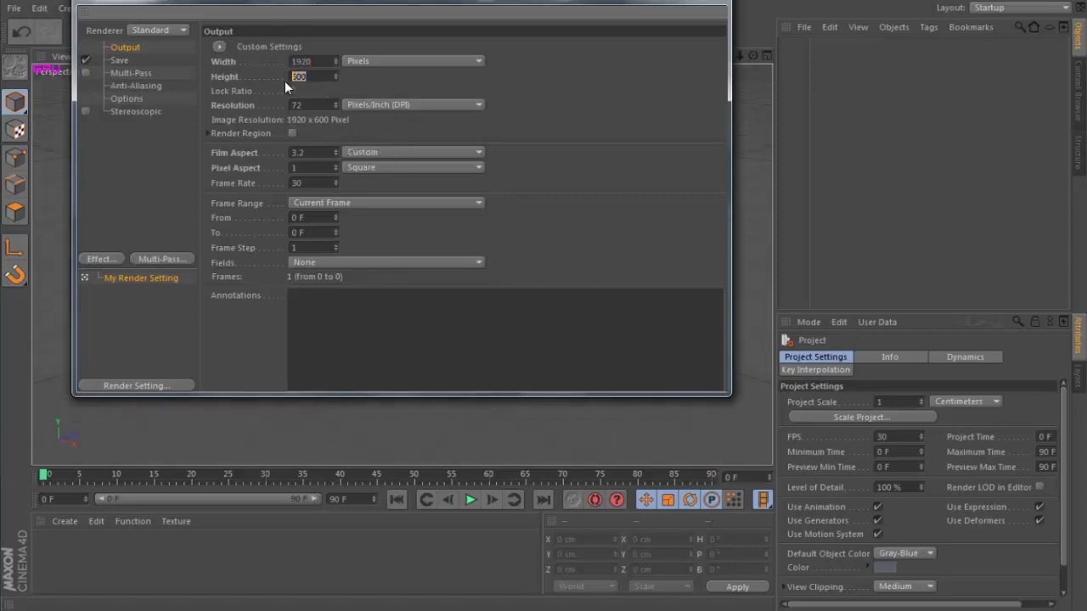
{"action": "type", "text": "1080"}
{"action": "key", "text": "Tab"}
{"action": "left_click", "coordinate": [693, 7]}
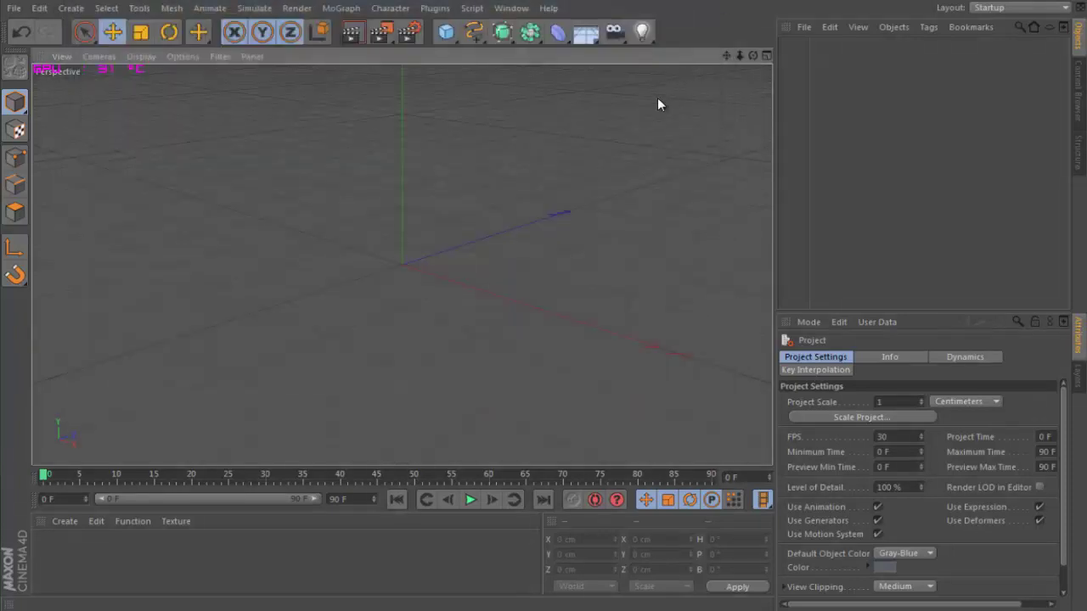
Set the render output to 1440 by 900 pixels with a resolution of 300 DPI.
{"action": "left_click", "coordinate": [408, 34]}
{"action": "type", "text": "1440"}
{"action": "left_click_drag", "start_coordinate": [314, 78], "coordinate": [271, 78]}
{"action": "type", "text": "900"}
{"action": "key", "text": "Return"}
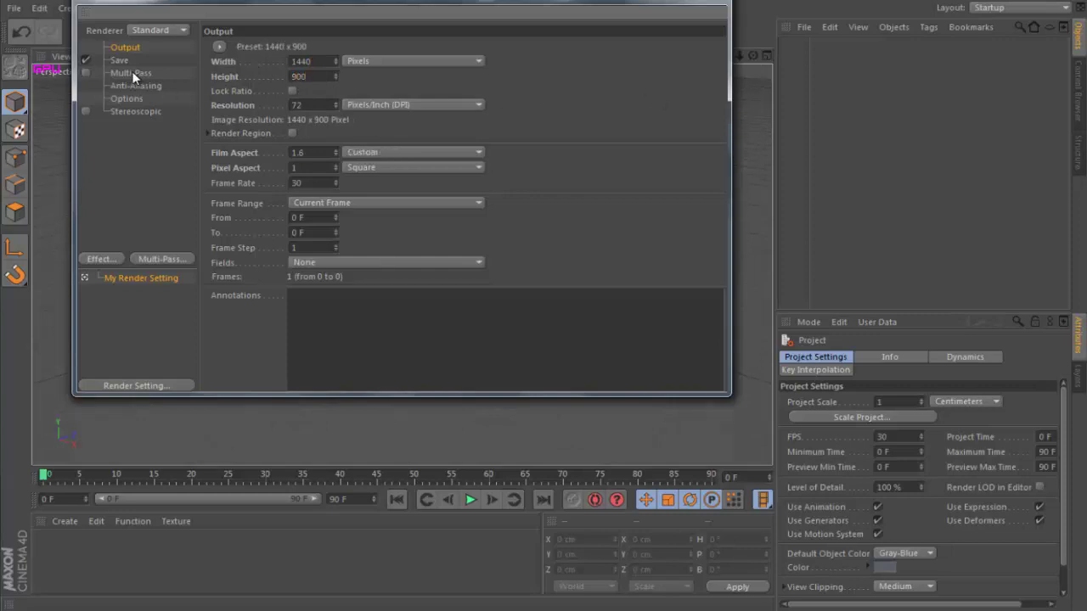
{"action": "double_click", "coordinate": [307, 105]}
{"action": "type", "text": "300"}
{"action": "key", "text": "Tab"}
{"action": "left_click", "coordinate": [703, 3]}
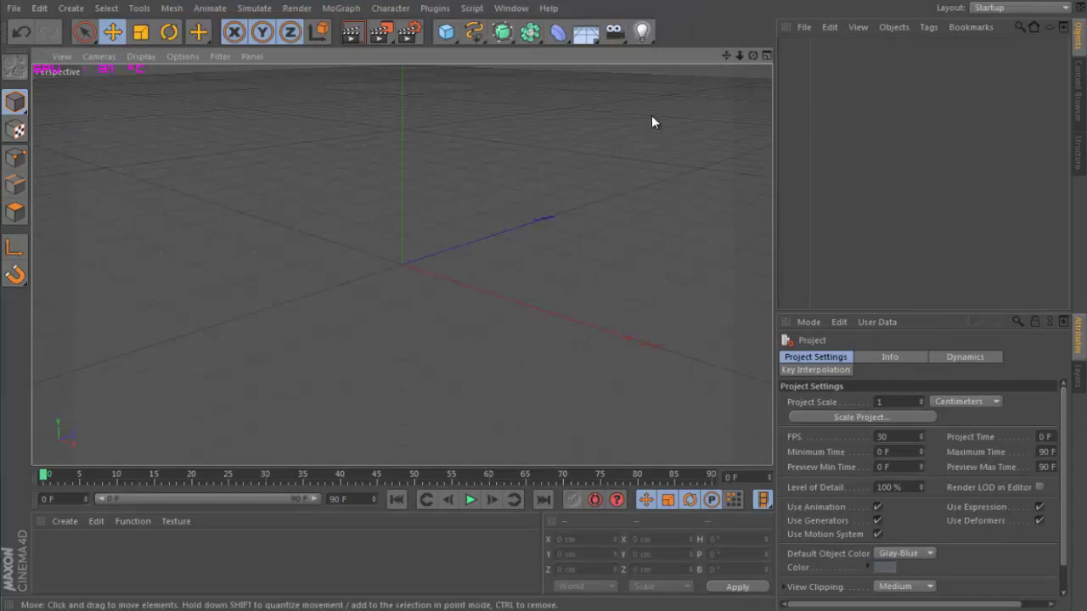
Switch to the Top view and open its background image configuration.
{"action": "left_click_drag", "start_coordinate": [751, 56], "coordinate": [545, 302]}
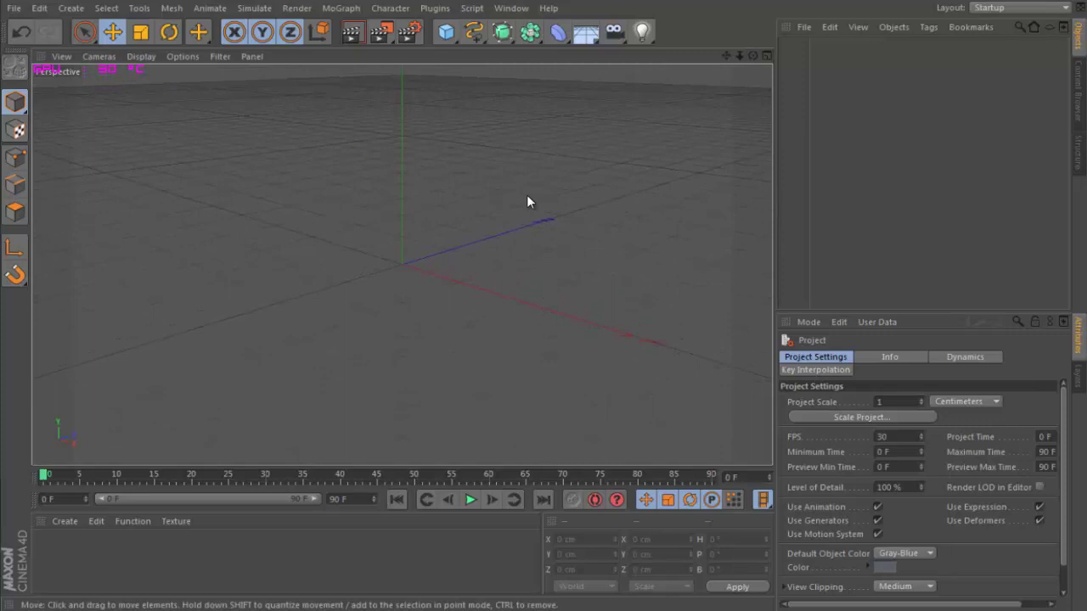
{"action": "key", "text": "F2"}
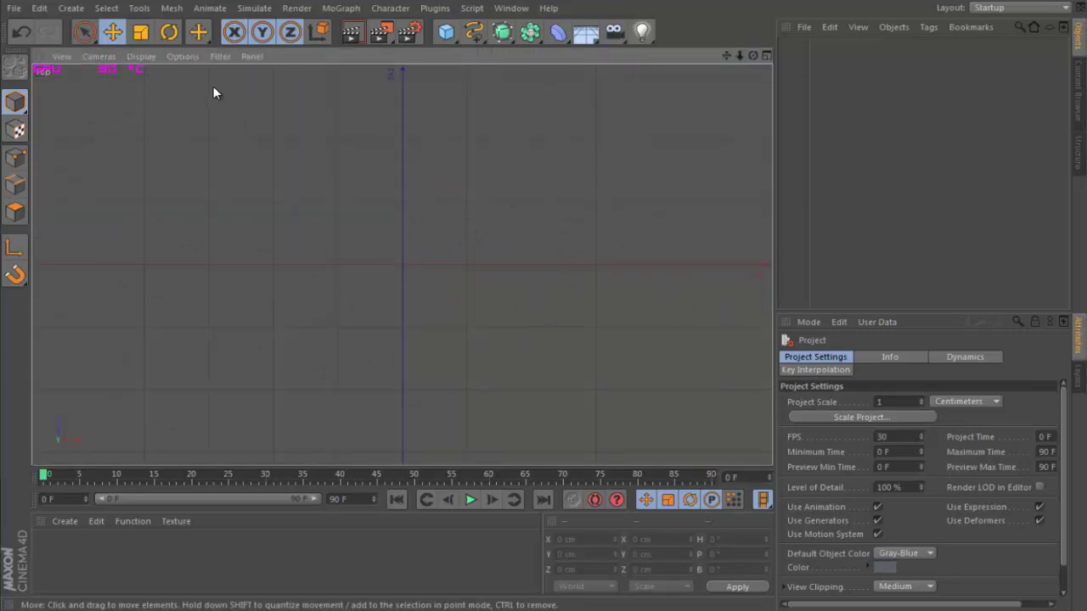
{"action": "left_click", "coordinate": [191, 58]}
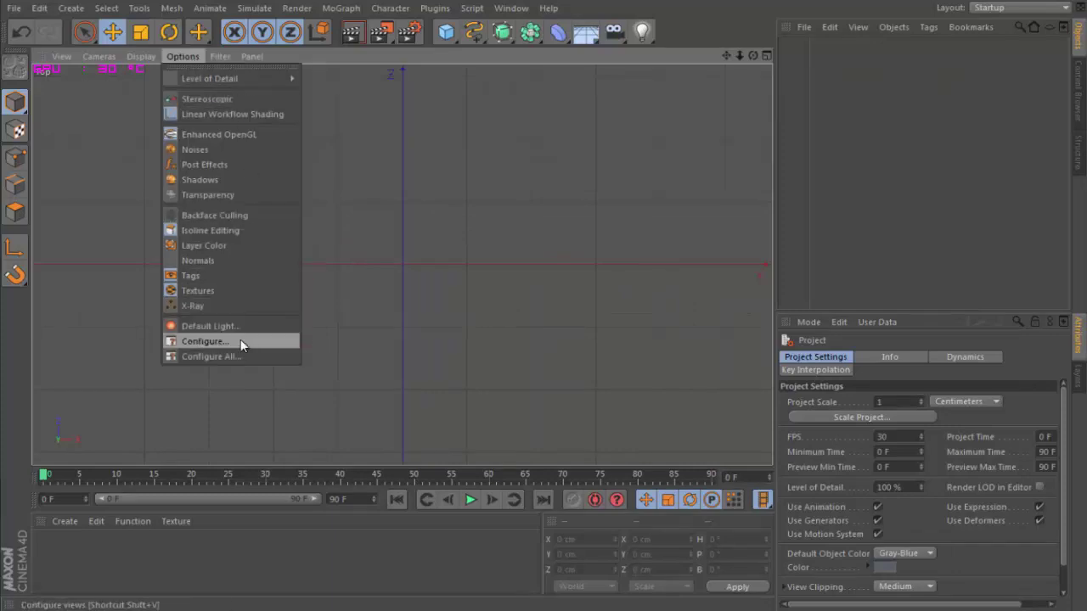
{"action": "left_click", "coordinate": [212, 340]}
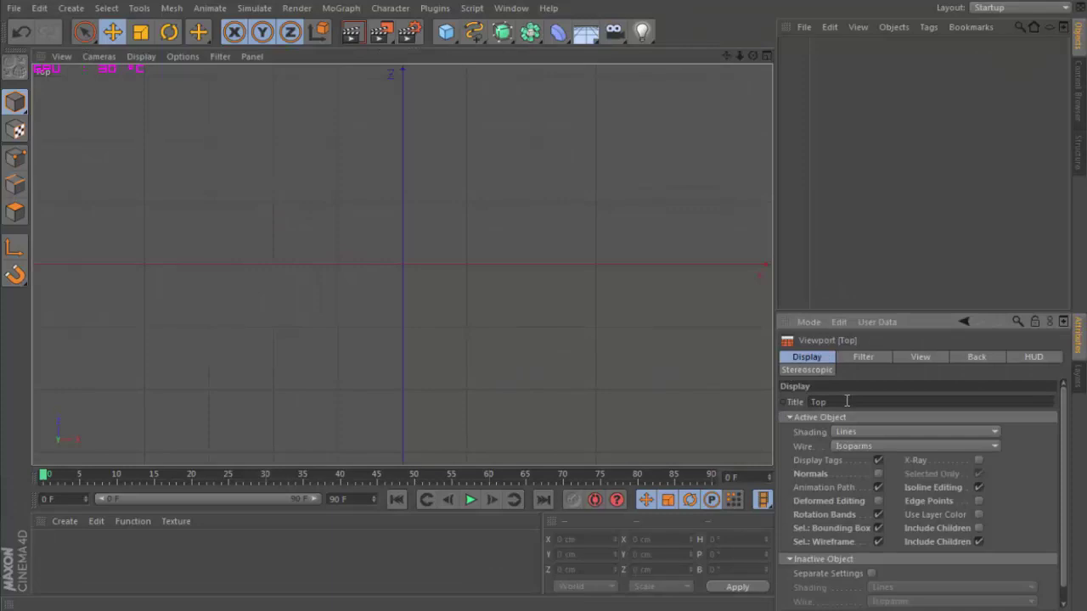
{"action": "left_click", "coordinate": [991, 361]}
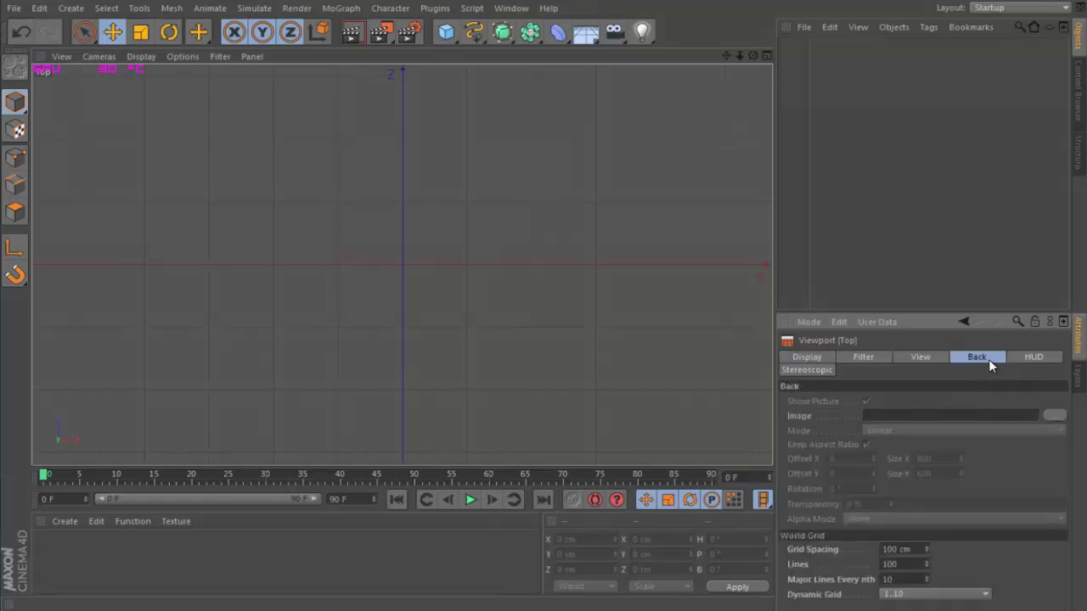
Load svt_6x_sniper_left_view.jpg from the Downloads folder on drive D as the Top view's background image.
{"action": "left_click", "coordinate": [1055, 416]}
{"action": "left_click_drag", "start_coordinate": [118, 182], "coordinate": [122, 231]}
{"action": "left_click", "coordinate": [75, 287]}
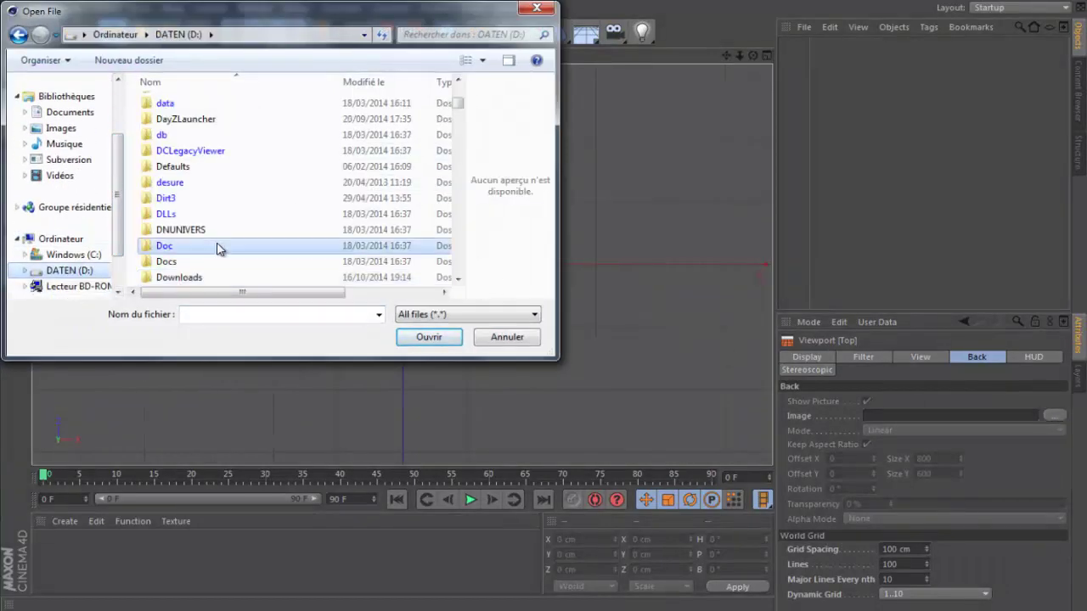
{"action": "scroll", "coordinate": [218, 246], "scroll_direction": "down", "scroll_amount": 9}
{"action": "scroll", "coordinate": [219, 249], "scroll_direction": "down", "scroll_amount": 9}
{"action": "type", "text": "do"}
{"action": "scroll", "coordinate": [219, 245], "scroll_direction": "up", "scroll_amount": 2}
{"action": "double_click", "coordinate": [207, 233]}
{"action": "left_click", "coordinate": [468, 37]}
{"action": "type", "text": "svt"}
{"action": "left_click", "coordinate": [183, 115]}
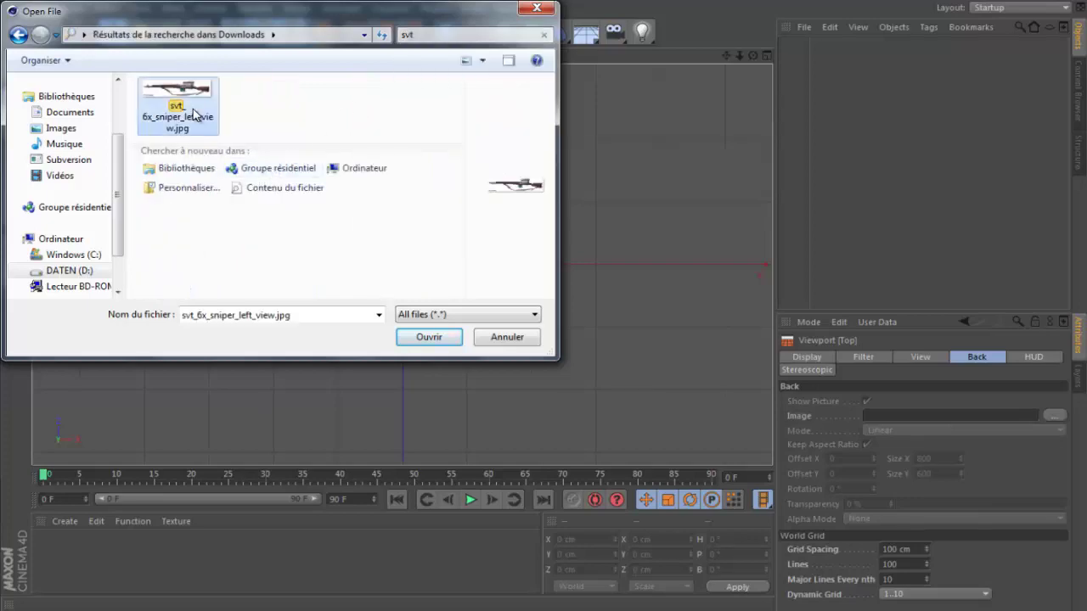
{"action": "left_click", "coordinate": [406, 336]}
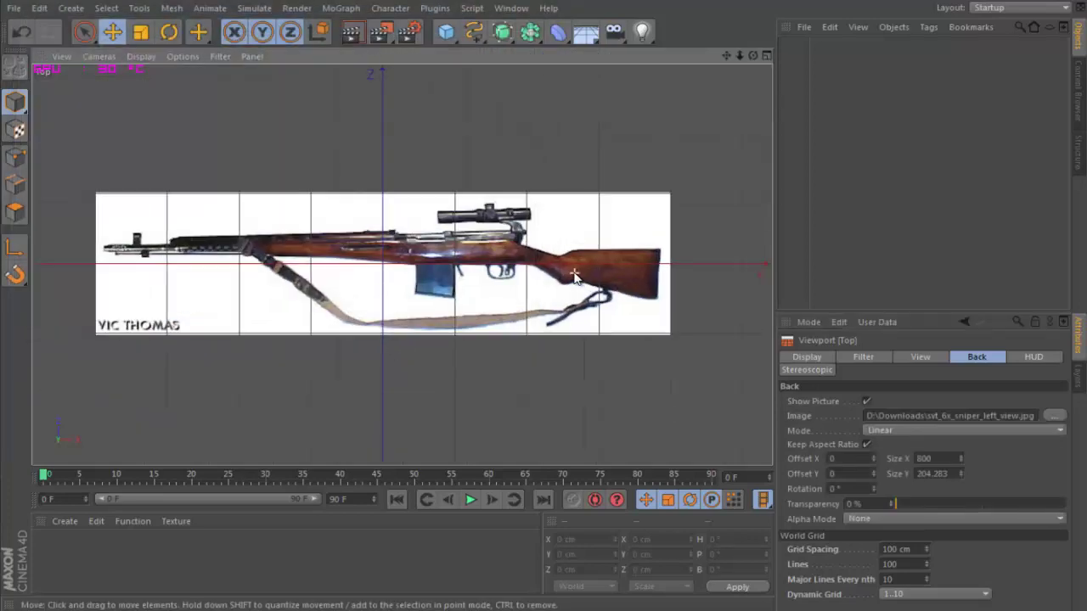
Examine the rifle's stock and receiver in the background image at close range.
{"action": "scroll", "coordinate": [575, 279], "scroll_direction": "up", "scroll_amount": 2}
{"action": "scroll", "coordinate": [572, 280], "scroll_direction": "down", "scroll_amount": 3}
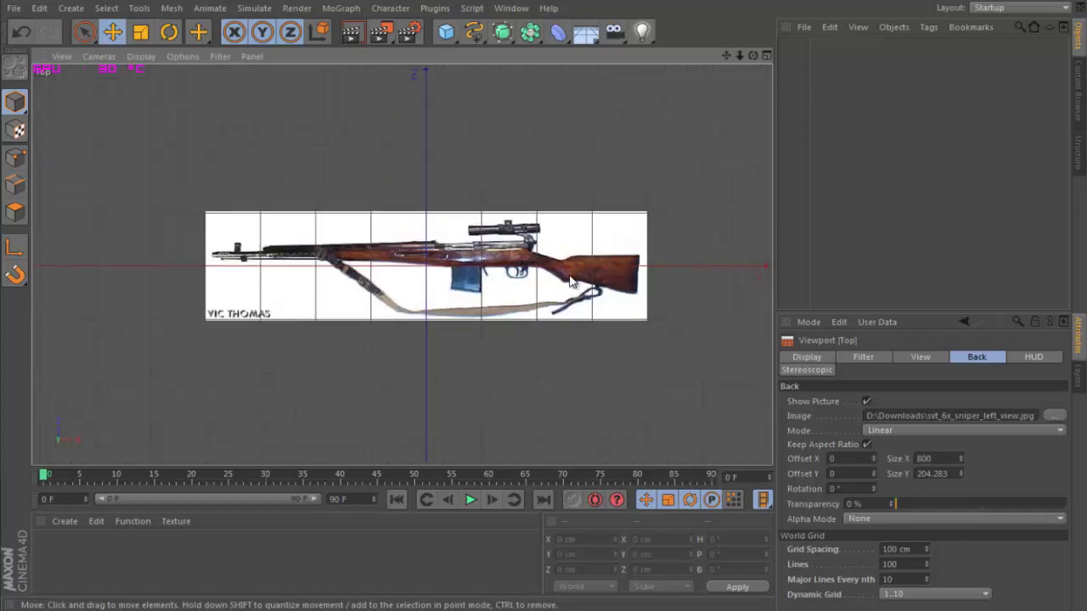
{"action": "scroll", "coordinate": [570, 281], "scroll_direction": "up", "scroll_amount": 2}
{"action": "scroll", "coordinate": [569, 281], "scroll_direction": "down", "scroll_amount": 1}
{"action": "scroll", "coordinate": [570, 280], "scroll_direction": "up", "scroll_amount": 2}
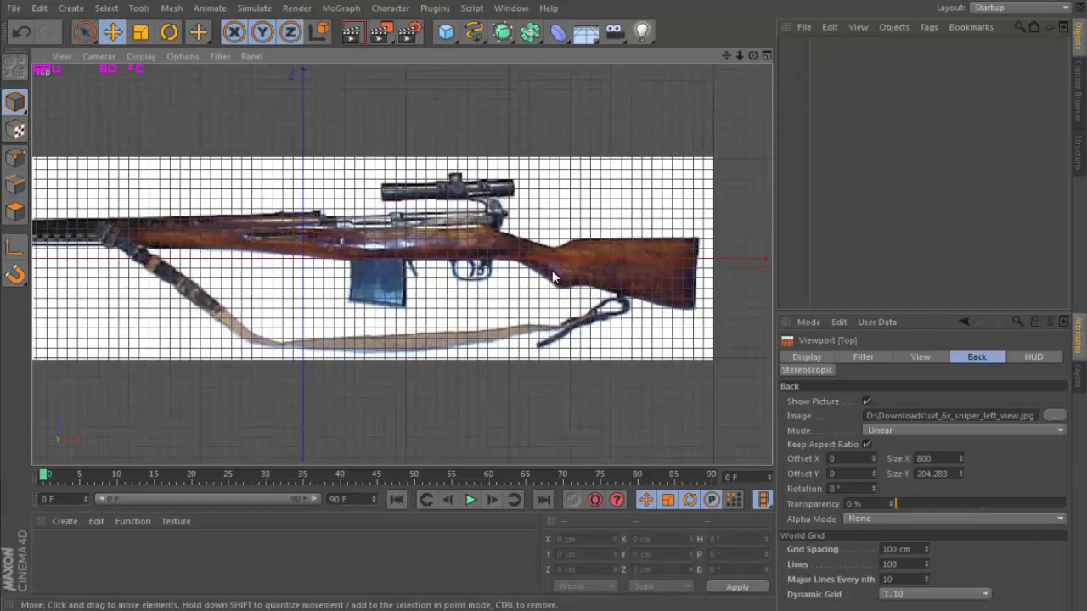
{"action": "scroll", "coordinate": [569, 245], "scroll_direction": "down", "scroll_amount": 3}
{"action": "scroll", "coordinate": [567, 245], "scroll_direction": "up", "scroll_amount": 2}
{"action": "scroll", "coordinate": [567, 244], "scroll_direction": "up", "scroll_amount": 2}
{"action": "scroll", "coordinate": [569, 242], "scroll_direction": "down", "scroll_amount": 1}
{"action": "scroll", "coordinate": [577, 233], "scroll_direction": "up", "scroll_amount": 2}
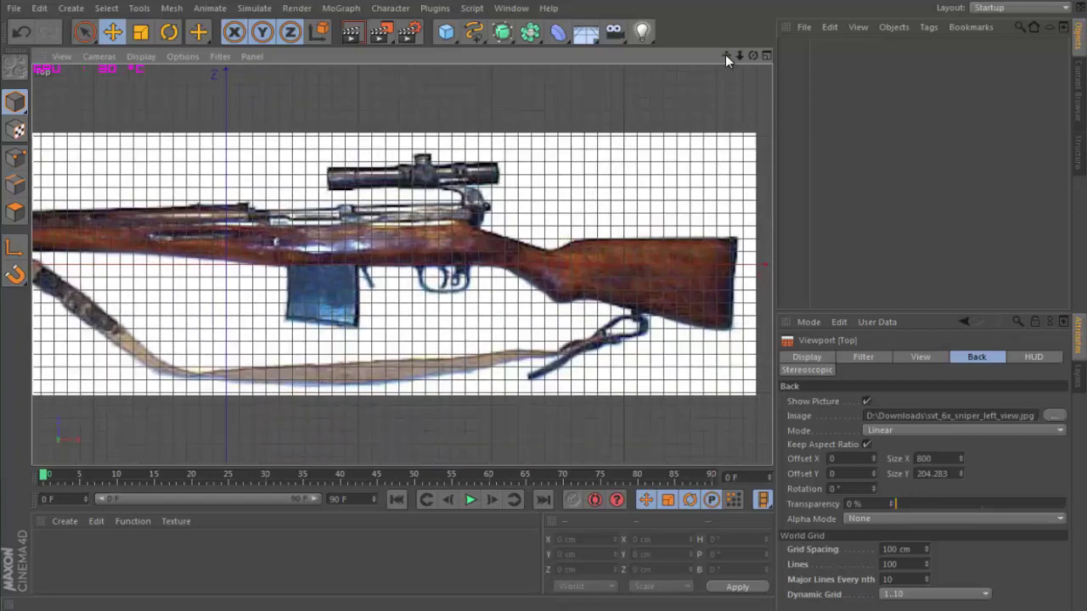
{"action": "left_click_drag", "start_coordinate": [726, 55], "coordinate": [538, 303]}
Add a cube over the rifle's wooden stock, sized about 197 cm in X and 66 cm in Z to match the image.
{"action": "left_click", "coordinate": [446, 32]}
{"action": "left_click_drag", "start_coordinate": [202, 134], "coordinate": [214, 232]}
{"action": "left_click_drag", "start_coordinate": [305, 266], "coordinate": [688, 265]}
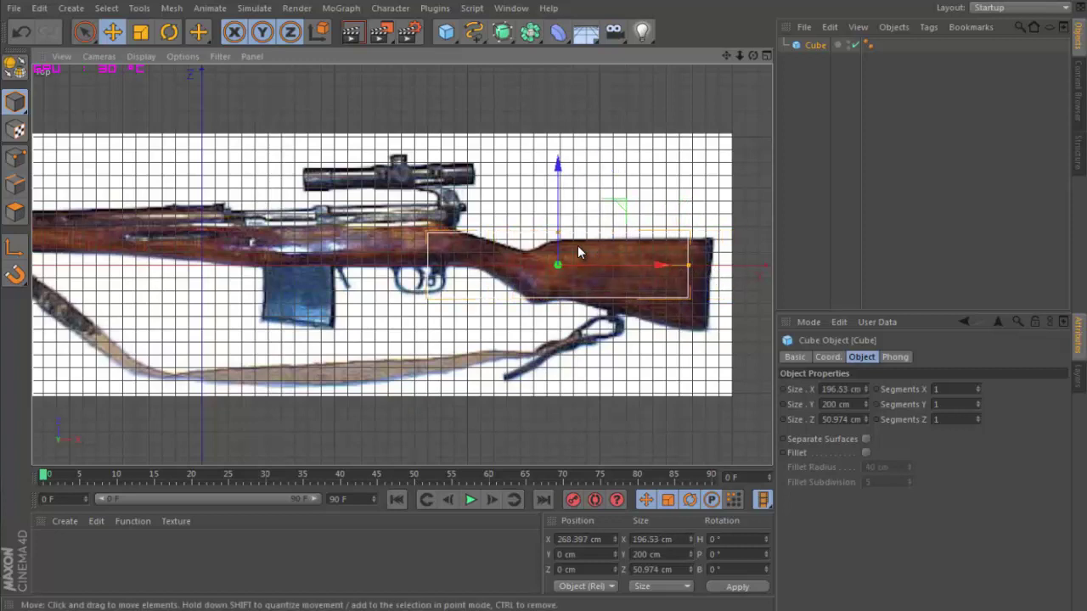
{"action": "left_click_drag", "start_coordinate": [561, 210], "coordinate": [567, 240]}
{"action": "left_click_drag", "start_coordinate": [660, 297], "coordinate": [677, 297]}
{"action": "mouse_move", "coordinate": [569, 268]}
{"action": "left_mouse_down"}
{"action": "mouse_move", "coordinate": [581, 238]}
{"action": "mouse_move", "coordinate": [576, 272]}
{"action": "left_mouse_up"}
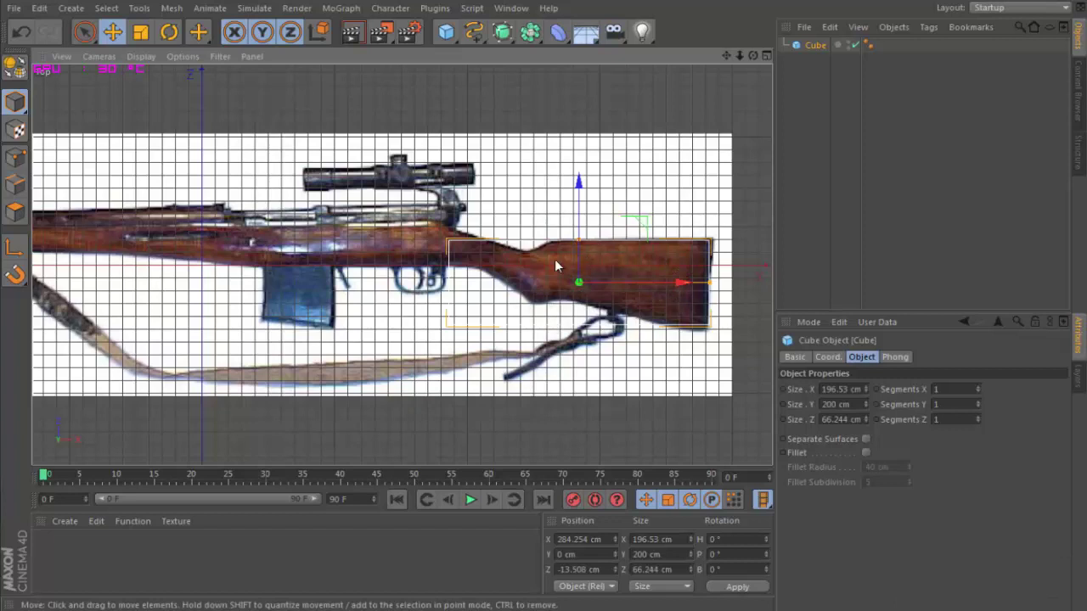
Divide the cube into 7 segments along X and 5 along Y, and check the mesh in the Perspective view.
{"action": "left_click", "coordinate": [954, 392]}
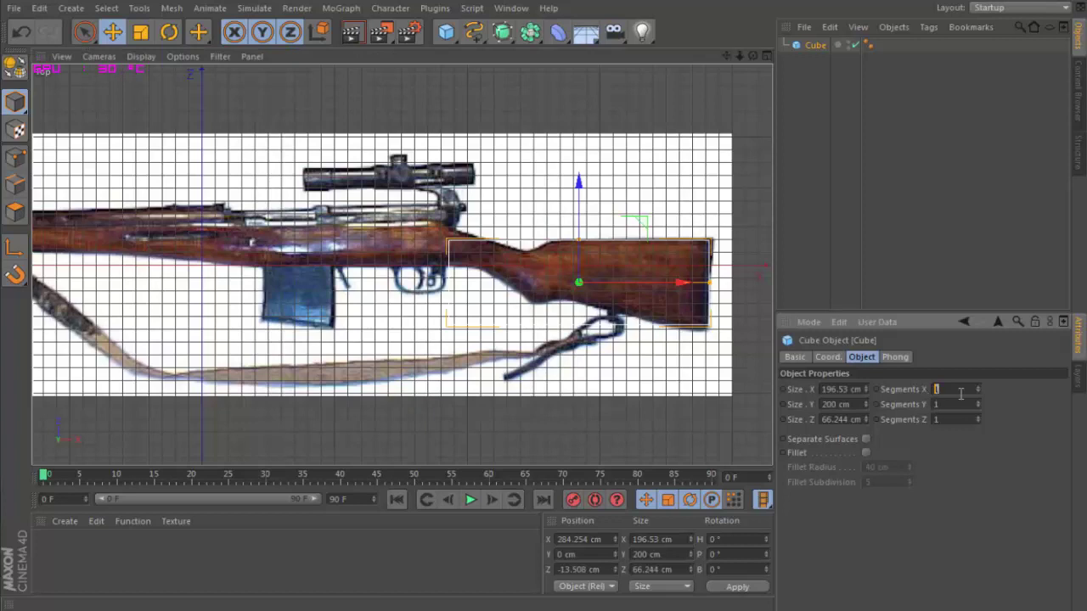
{"action": "type", "text": "7"}
{"action": "type", "text": "5"}
{"action": "key", "text": "Return"}
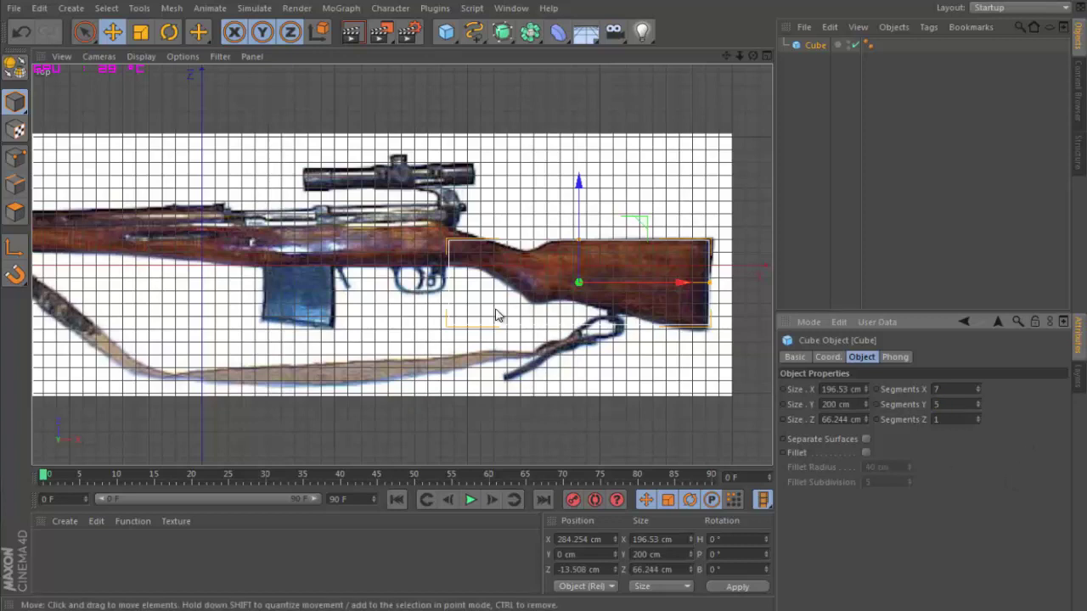
{"action": "left_click", "coordinate": [655, 333]}
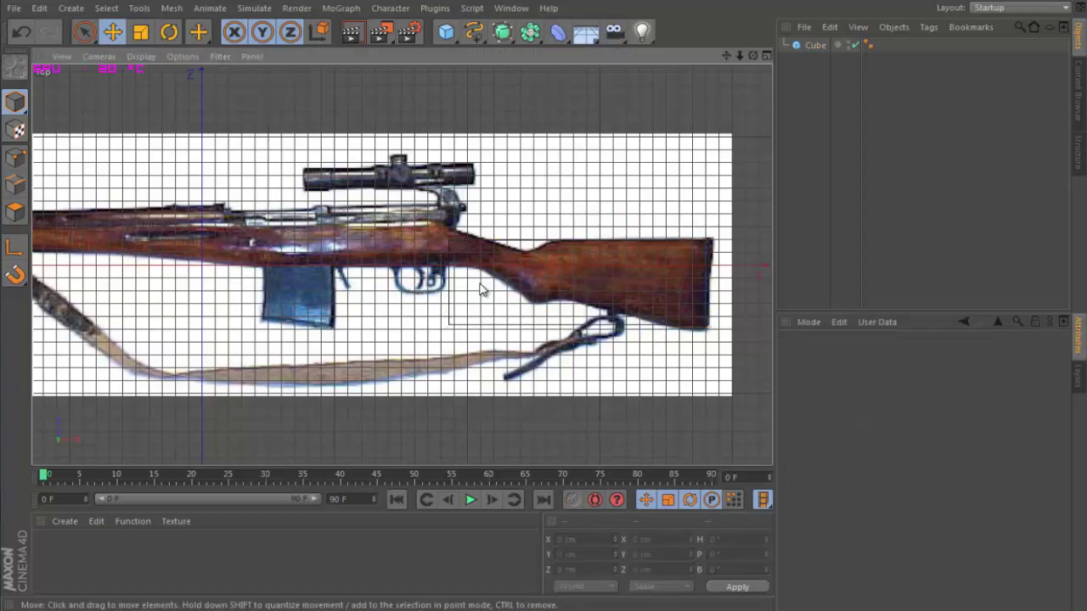
{"action": "left_click", "coordinate": [813, 45]}
{"action": "key", "text": "F1"}
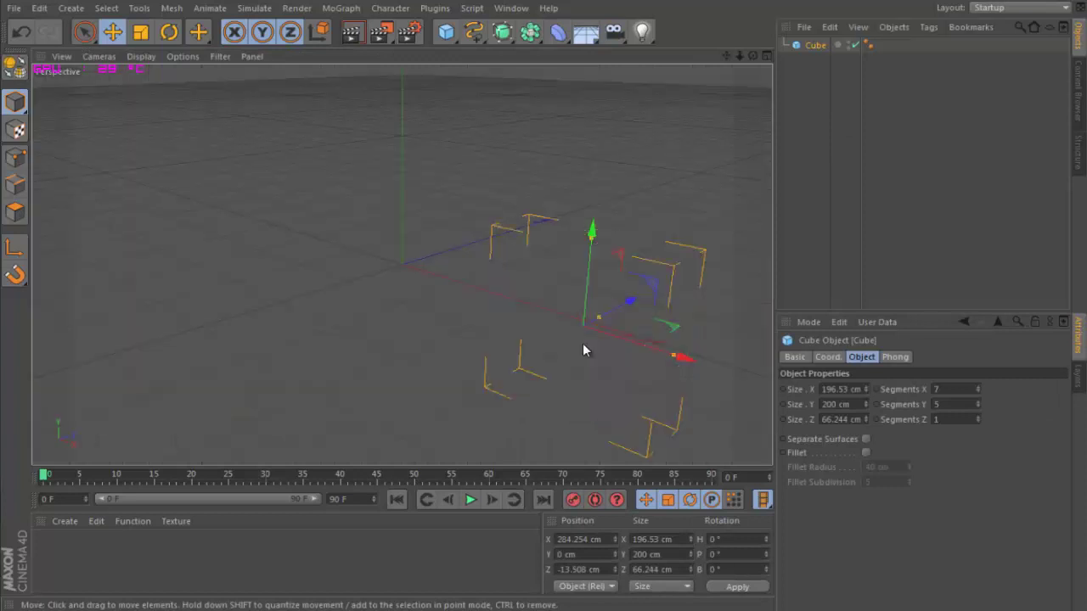
{"action": "left_click_drag", "start_coordinate": [753, 55], "coordinate": [543, 303]}
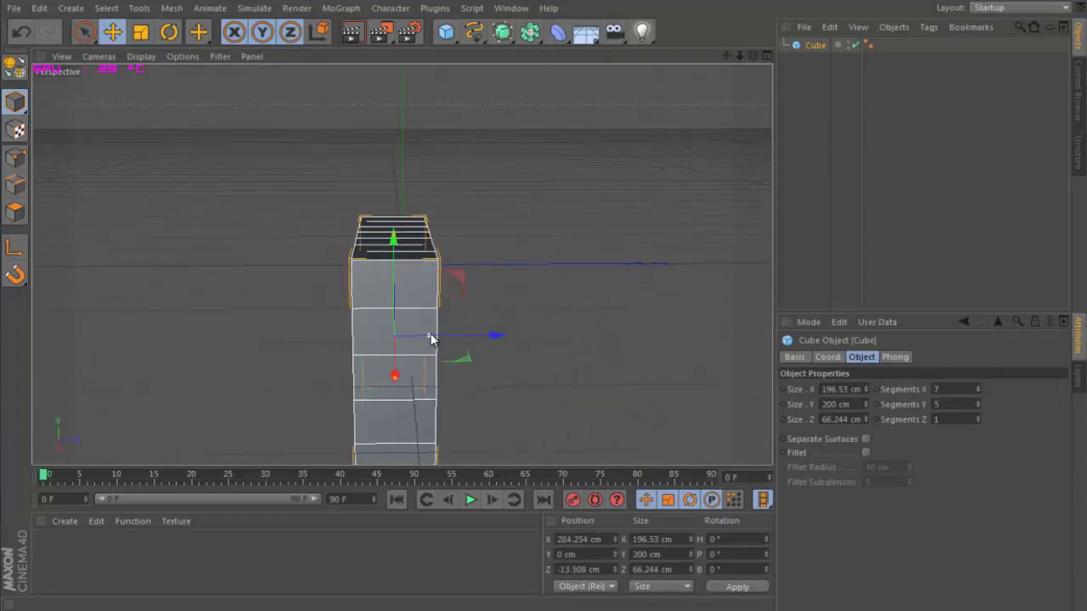
{"action": "mouse_move", "coordinate": [753, 57]}
{"action": "left_mouse_down"}
{"action": "mouse_move", "coordinate": [551, 296]}
{"action": "mouse_move", "coordinate": [754, 62]}
{"action": "left_mouse_up"}
{"action": "key", "text": "F2"}
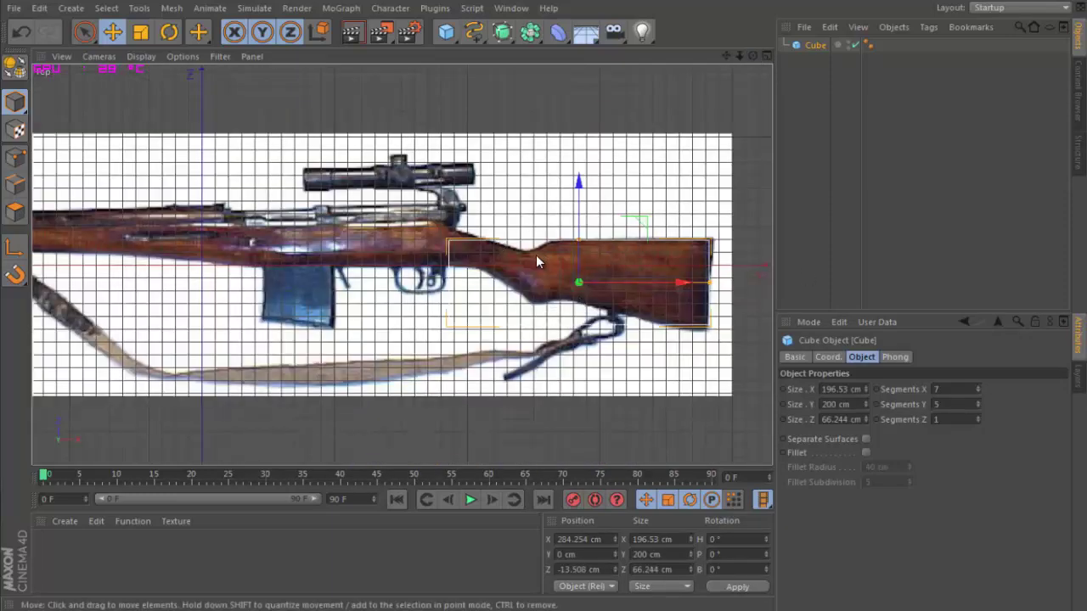
Delete the cube's Phong tag and reselect the cube in the Top view.
{"action": "scroll", "coordinate": [561, 268], "scroll_direction": "up", "scroll_amount": 2}
{"action": "left_click", "coordinate": [866, 45]}
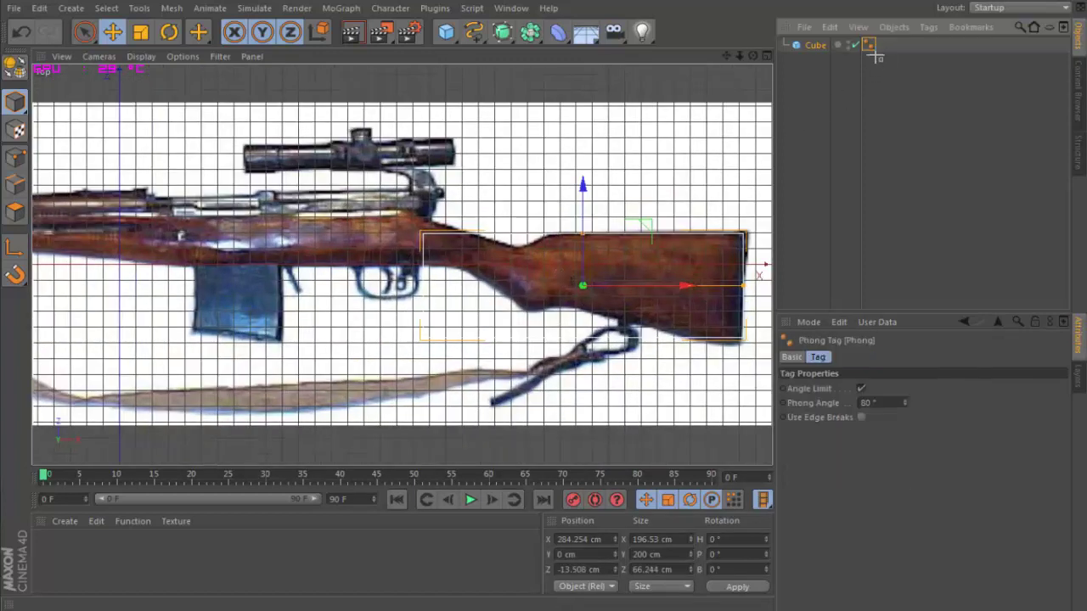
{"action": "left_click_drag", "start_coordinate": [873, 51], "coordinate": [870, 47]}
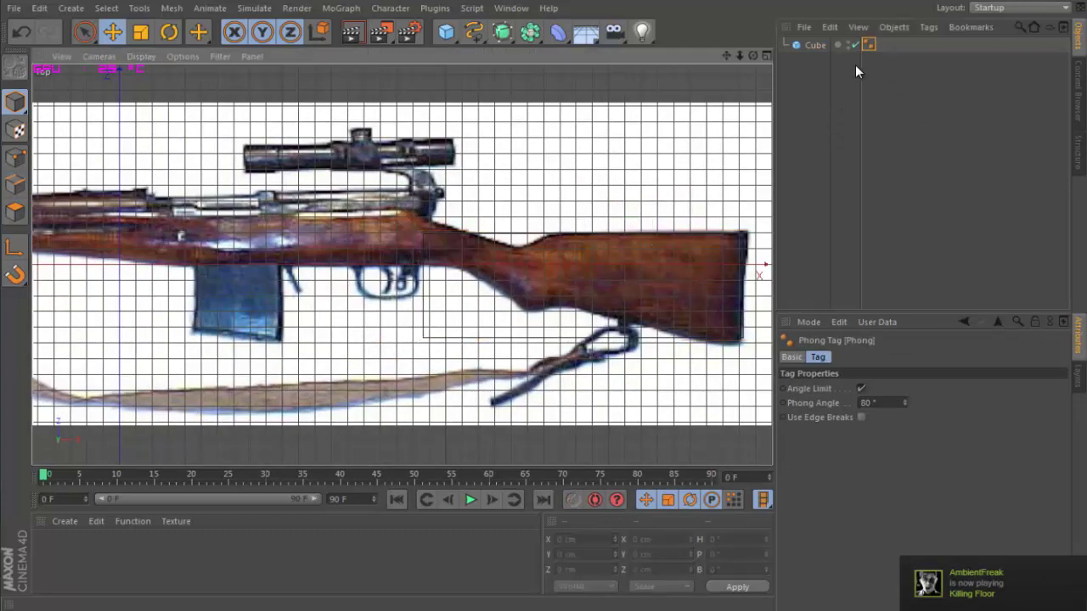
{"action": "key", "text": "Delete"}
{"action": "left_click", "coordinate": [829, 51]}
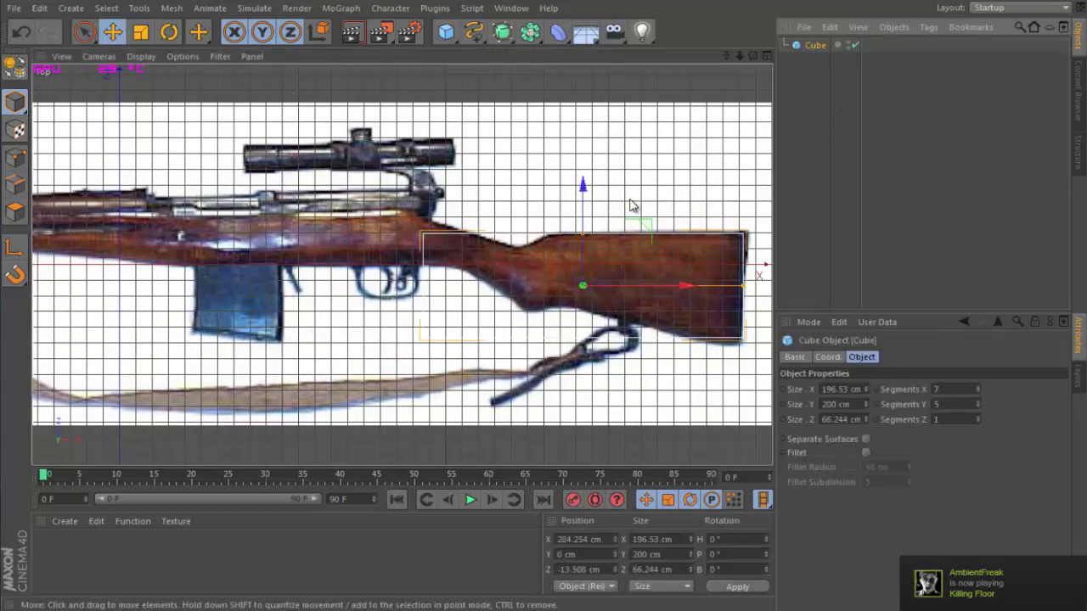
Make the cube editable and activate Rectangle Selection for its points.
{"action": "key", "text": "c"}
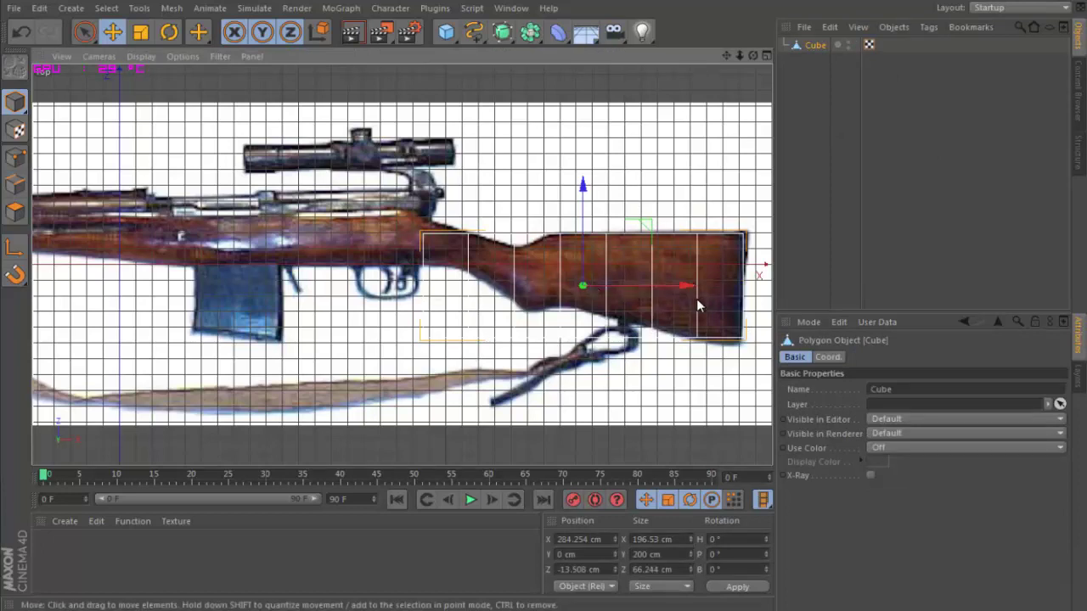
{"action": "left_click", "coordinate": [23, 166]}
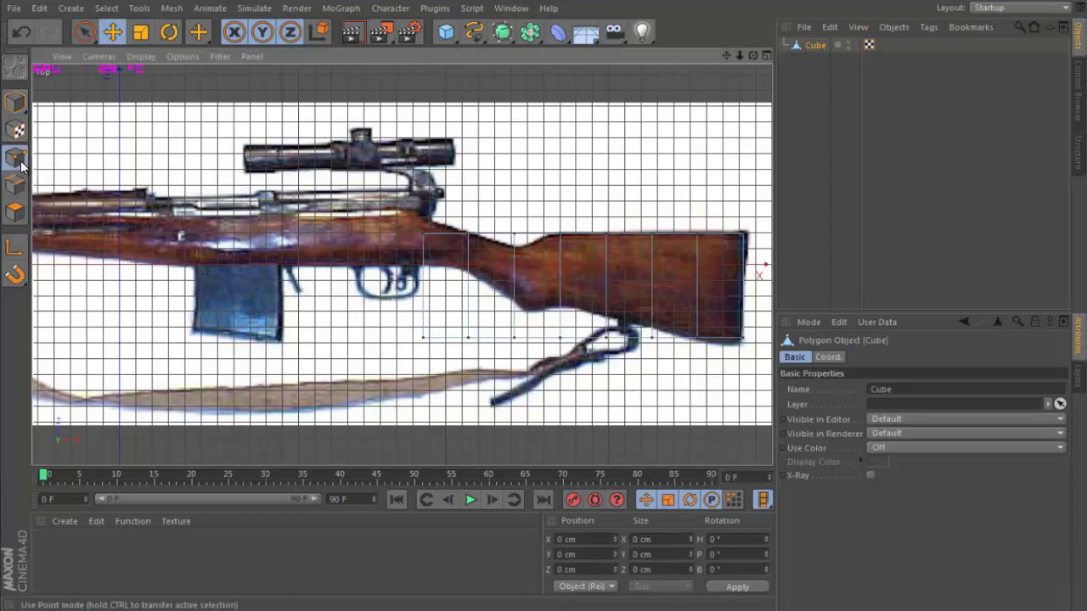
{"action": "left_click_drag", "start_coordinate": [82, 40], "coordinate": [127, 76]}
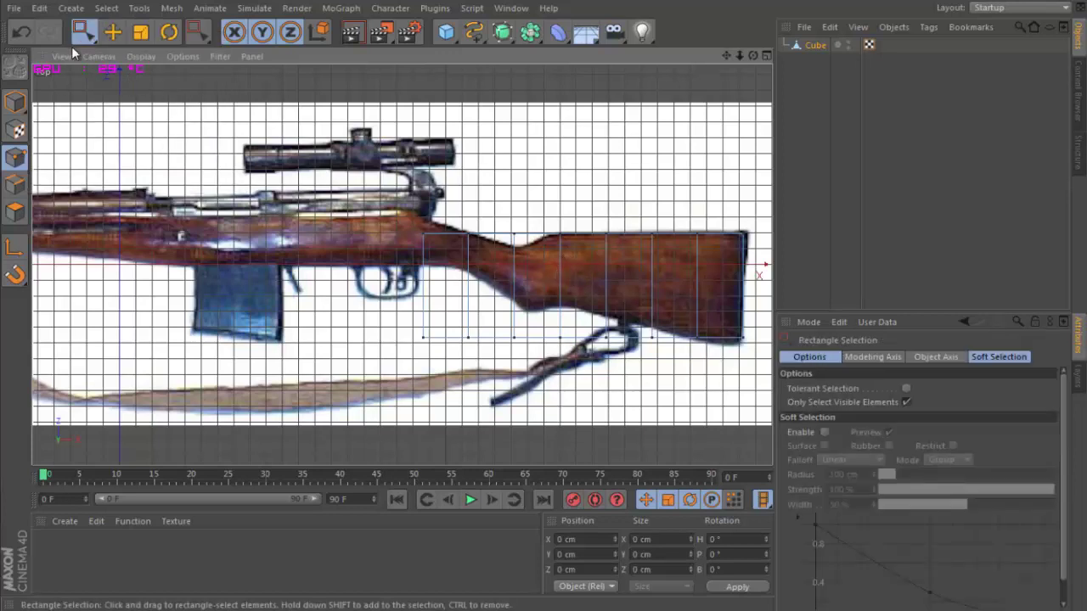
{"action": "left_click_drag", "start_coordinate": [83, 34], "coordinate": [150, 83]}
Try to raise the lower corner point at the cube's receiver end toward the stock outline, and undo the move.
{"action": "left_click_drag", "start_coordinate": [399, 327], "coordinate": [459, 357]}
{"action": "left_click_drag", "start_coordinate": [424, 294], "coordinate": [426, 277]}
{"action": "key", "text": "ctrl+z"}
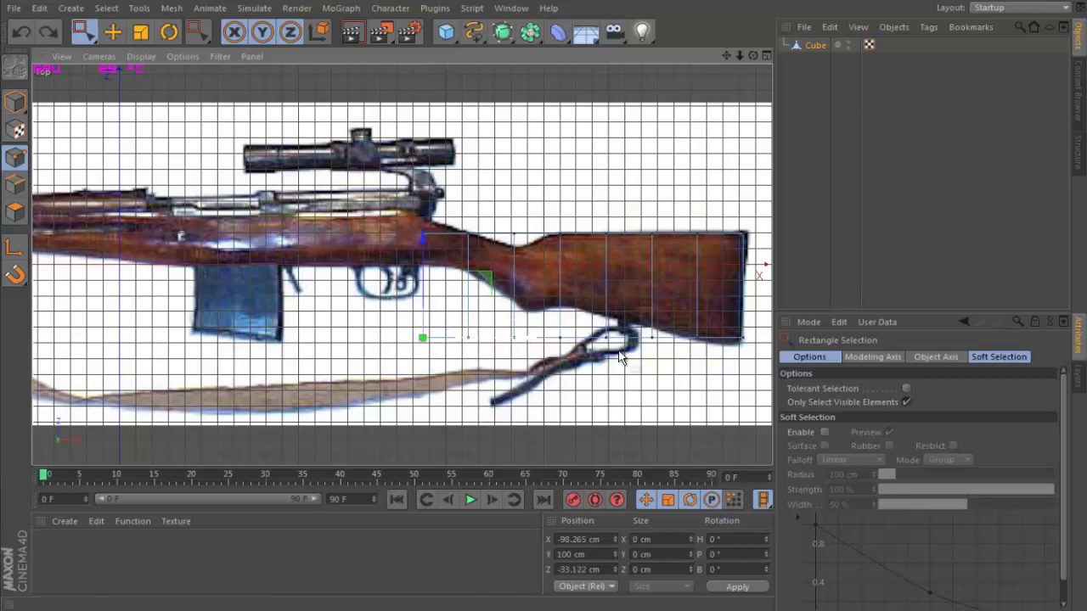
Review the Rectangle Selection tool's modeling axis, object axis, general and soft selection settings.
{"action": "left_click", "coordinate": [884, 359]}
{"action": "left_click", "coordinate": [929, 358]}
{"action": "left_click", "coordinate": [811, 358]}
{"action": "left_click", "coordinate": [985, 358]}
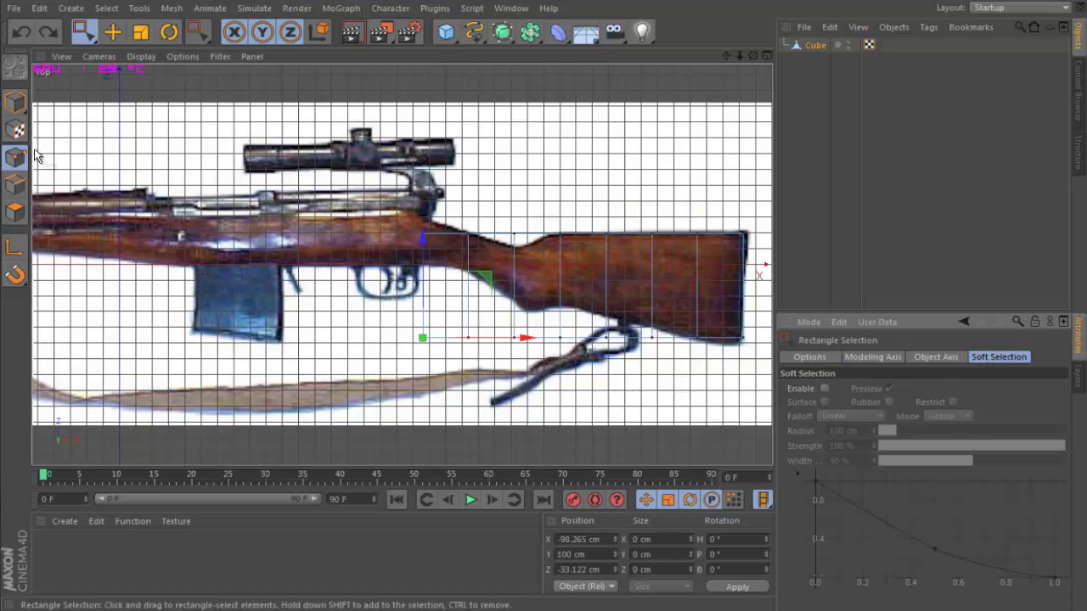
Reselect the cube in point mode and undo its conversion to an editable object.
{"action": "left_click", "coordinate": [817, 48]}
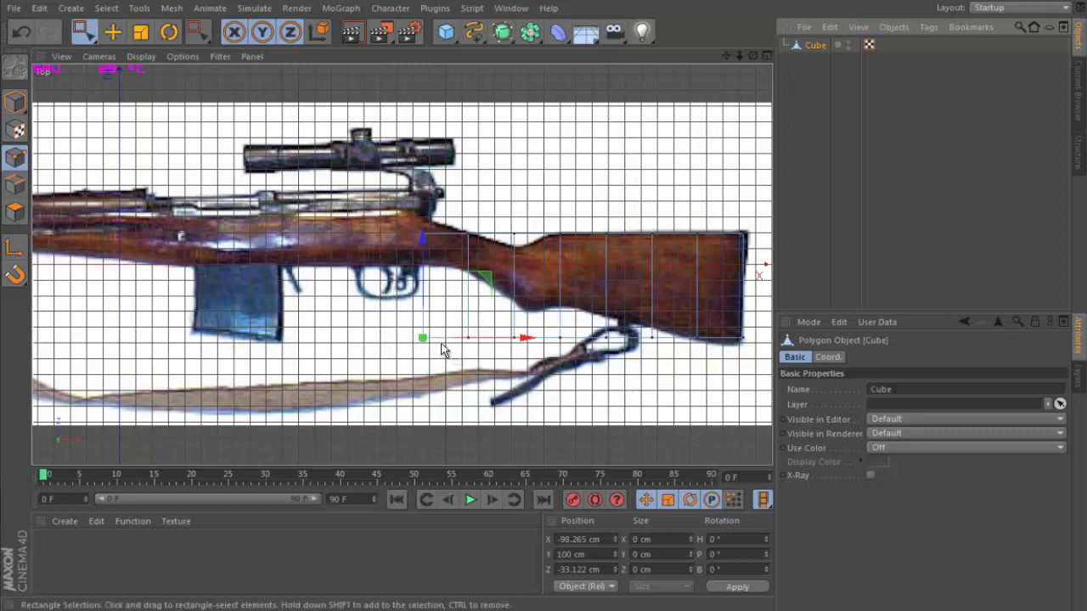
{"action": "left_click", "coordinate": [23, 168]}
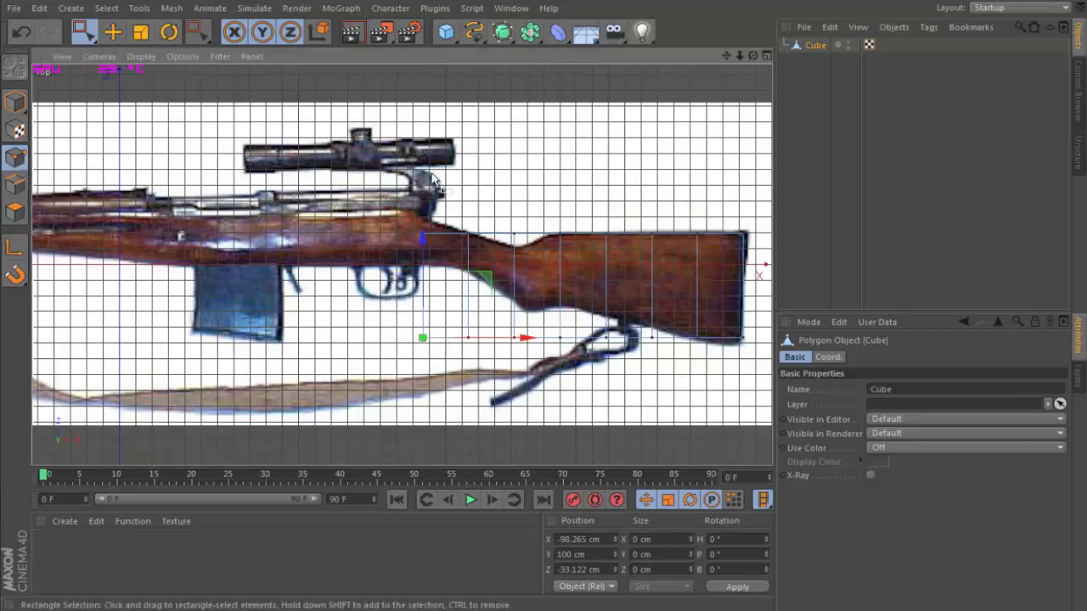
{"action": "left_click", "coordinate": [811, 45]}
{"action": "key", "text": "ctrl+z"}
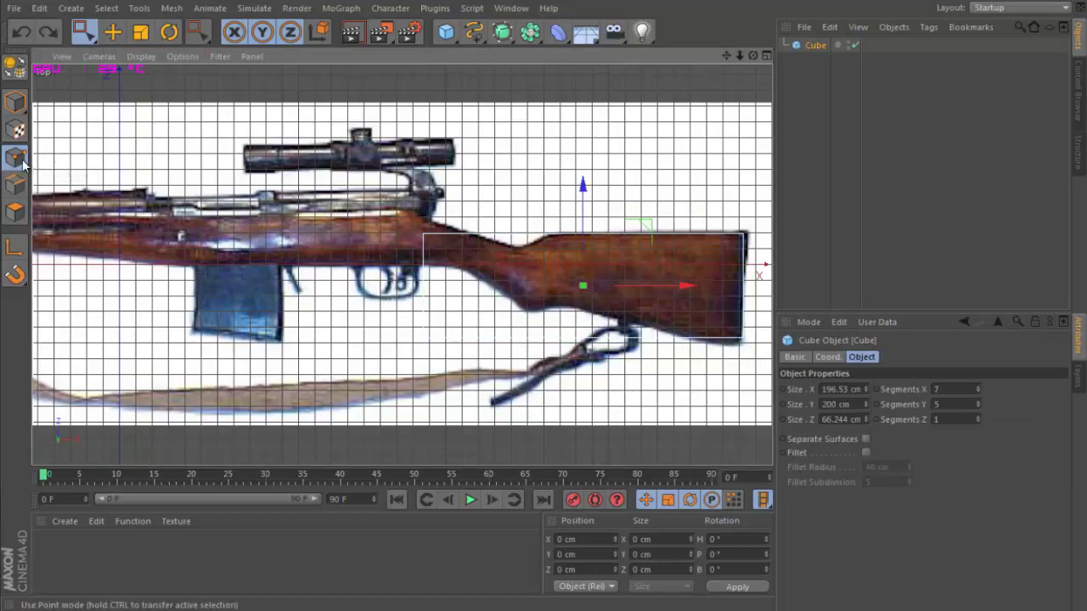
Make the cube editable again and set it to point mode with the Rectangle Selection tool active.
{"action": "left_click", "coordinate": [82, 32]}
{"action": "key", "text": "c"}
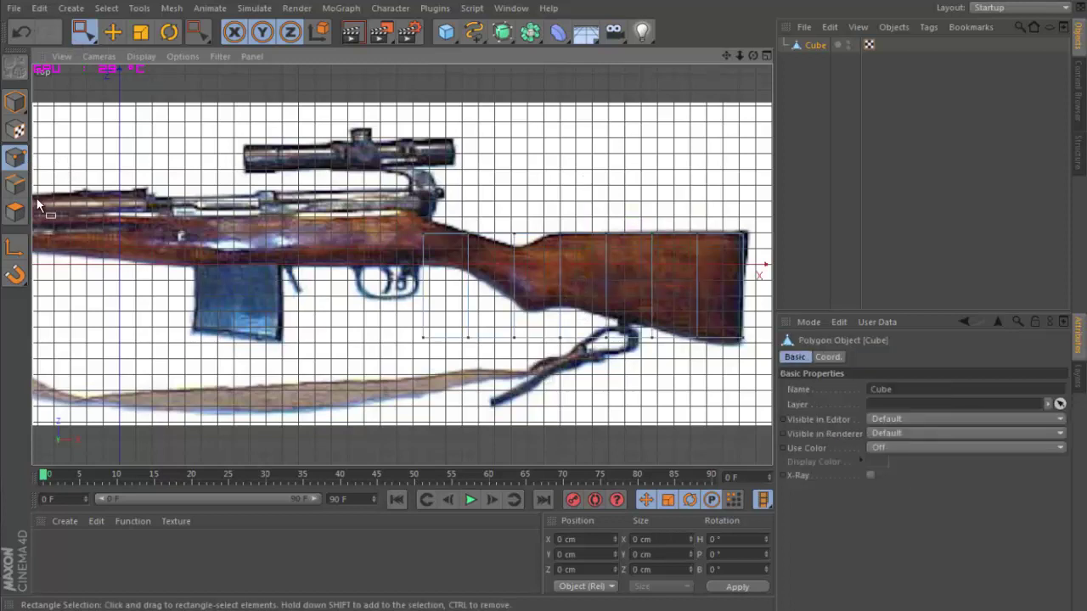
{"action": "left_click", "coordinate": [828, 357]}
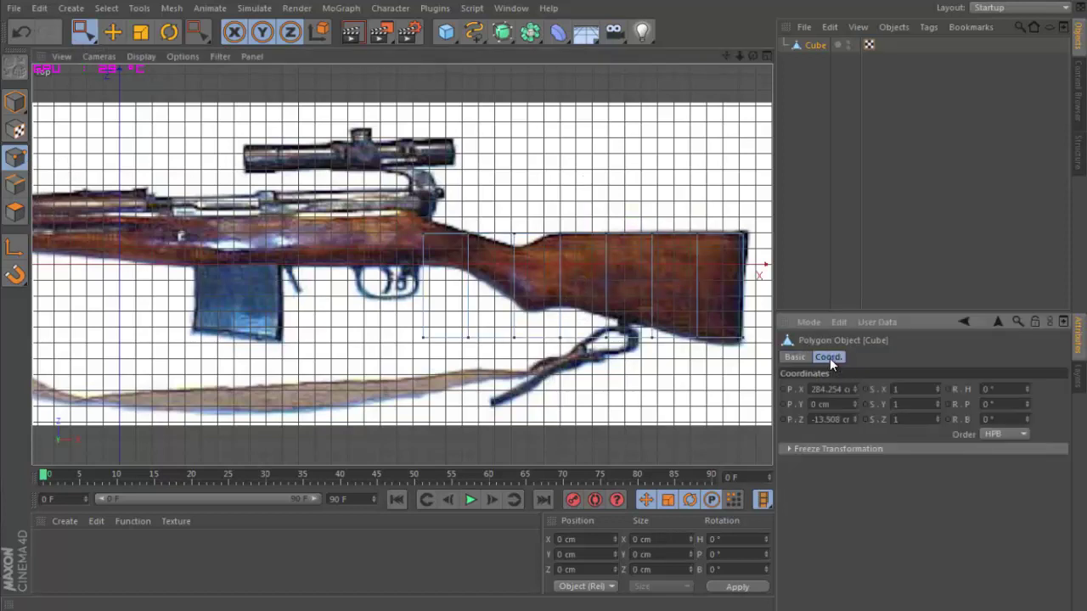
{"action": "left_click", "coordinate": [795, 357]}
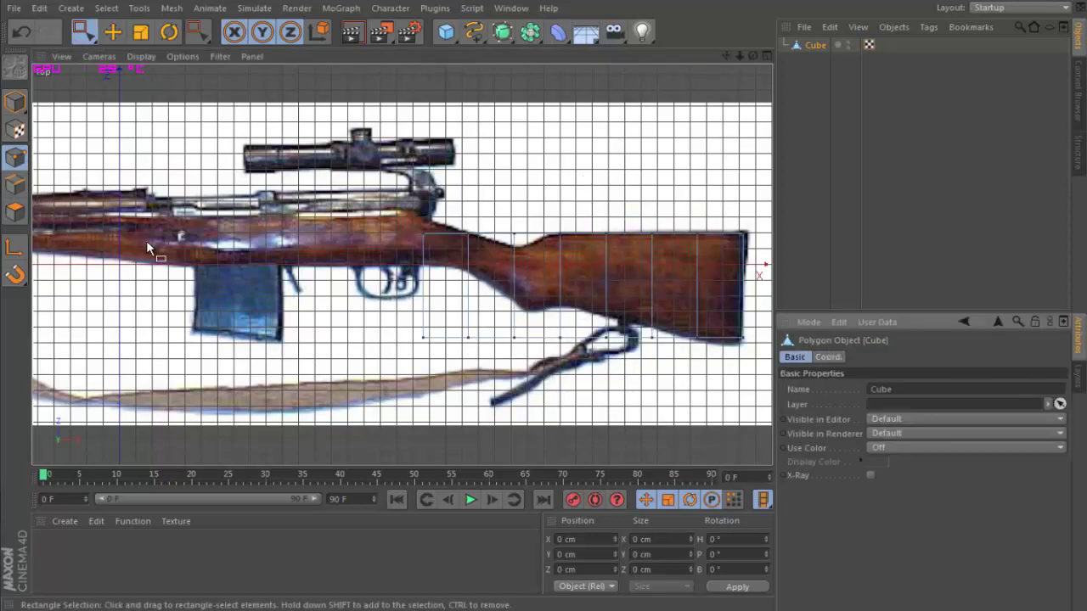
{"action": "left_click", "coordinate": [15, 103]}
{"action": "left_click", "coordinate": [13, 157]}
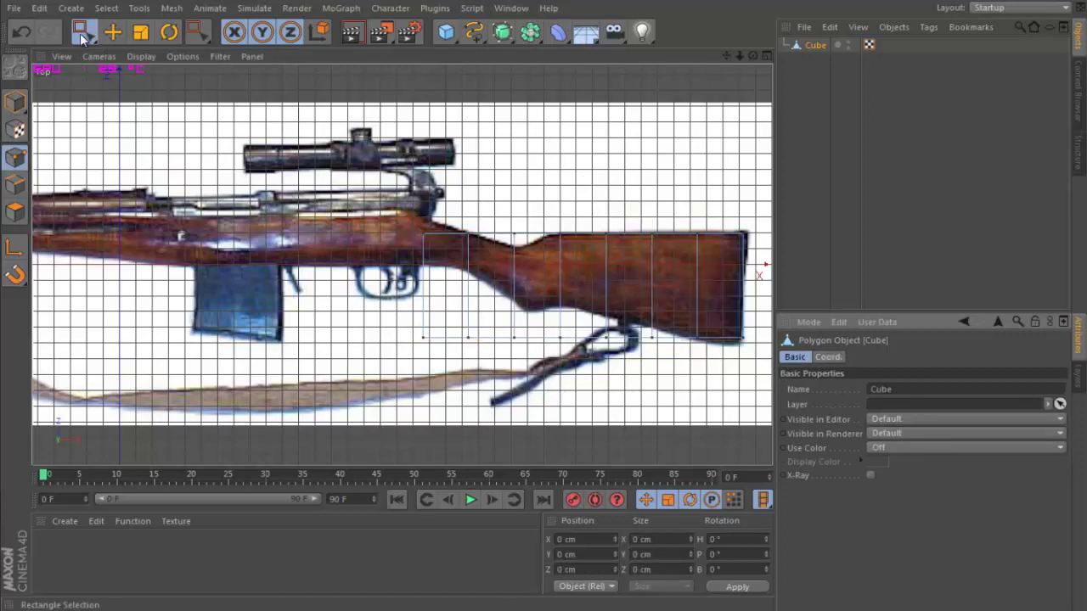
{"action": "left_click_drag", "start_coordinate": [82, 32], "coordinate": [127, 50]}
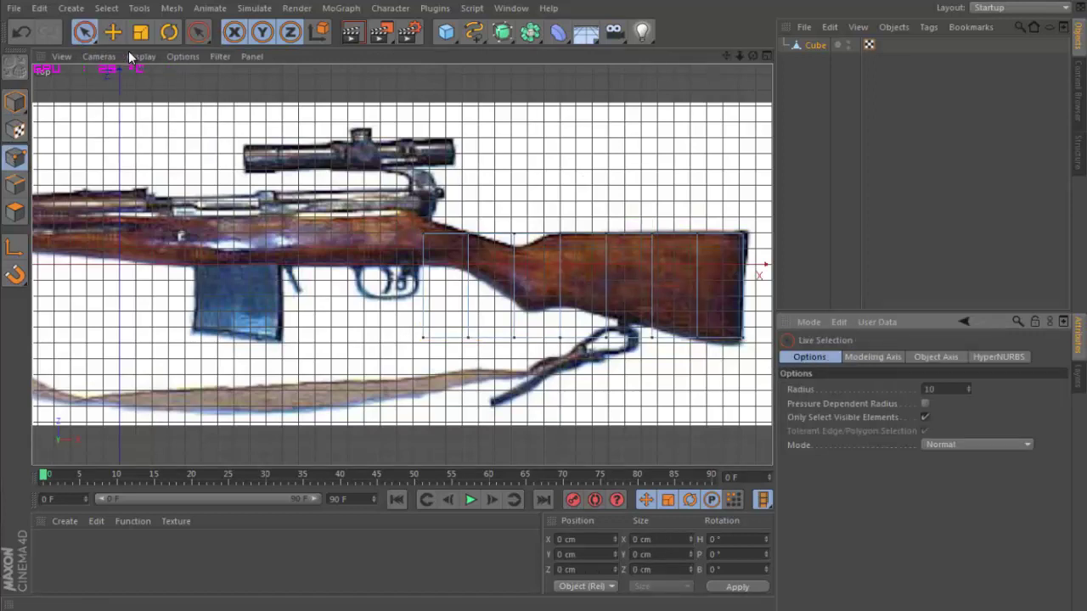
{"action": "left_click_drag", "start_coordinate": [88, 36], "coordinate": [161, 83]}
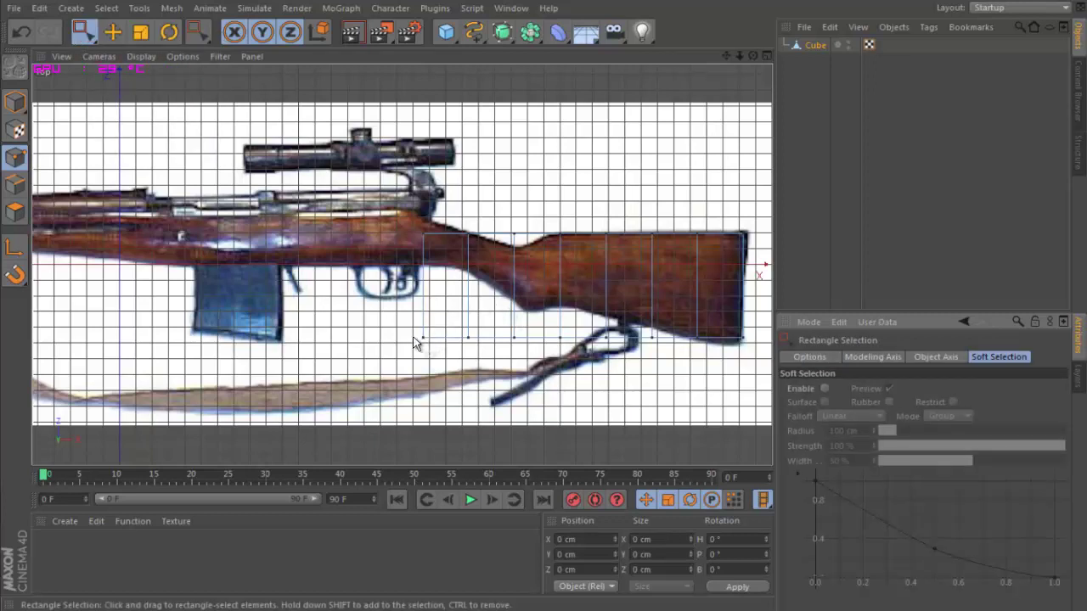
Turn off Only Select Visible Elements and select both stacked points at the cube's lower receiver-end corner, undoing any trial move.
{"action": "left_click_drag", "start_coordinate": [413, 340], "coordinate": [438, 330]}
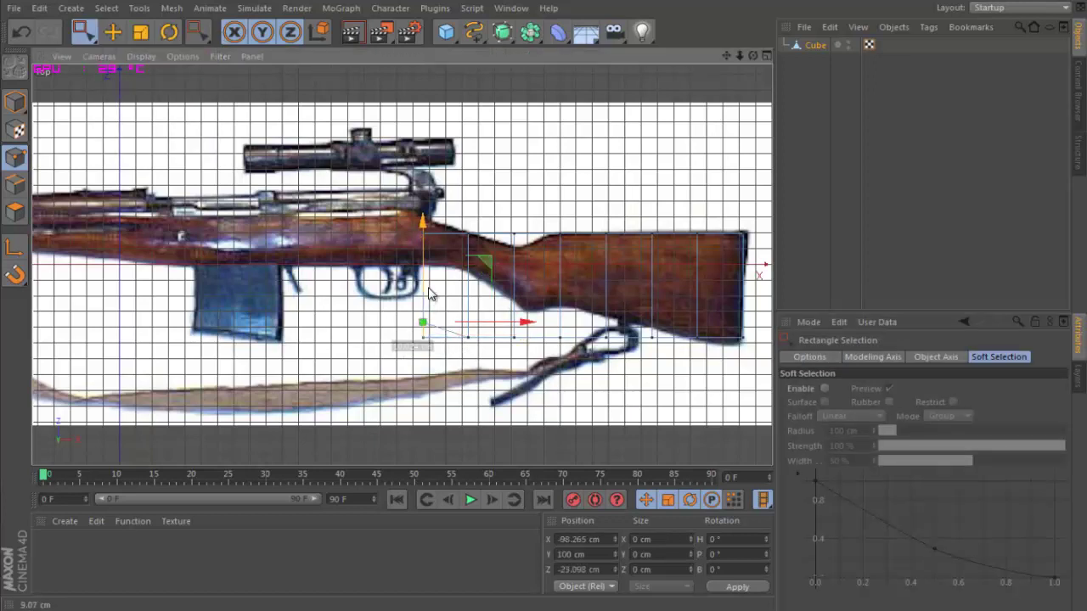
{"action": "left_click", "coordinate": [837, 359]}
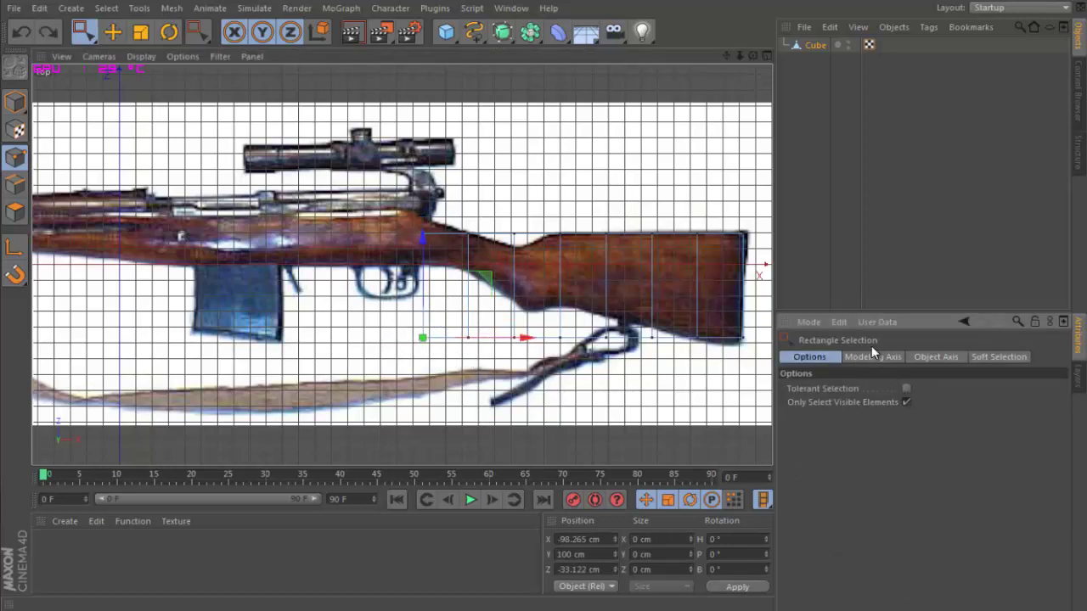
{"action": "left_click", "coordinate": [906, 402]}
{"action": "left_click_drag", "start_coordinate": [370, 364], "coordinate": [429, 276]}
{"action": "key", "text": "ctrl+z"}
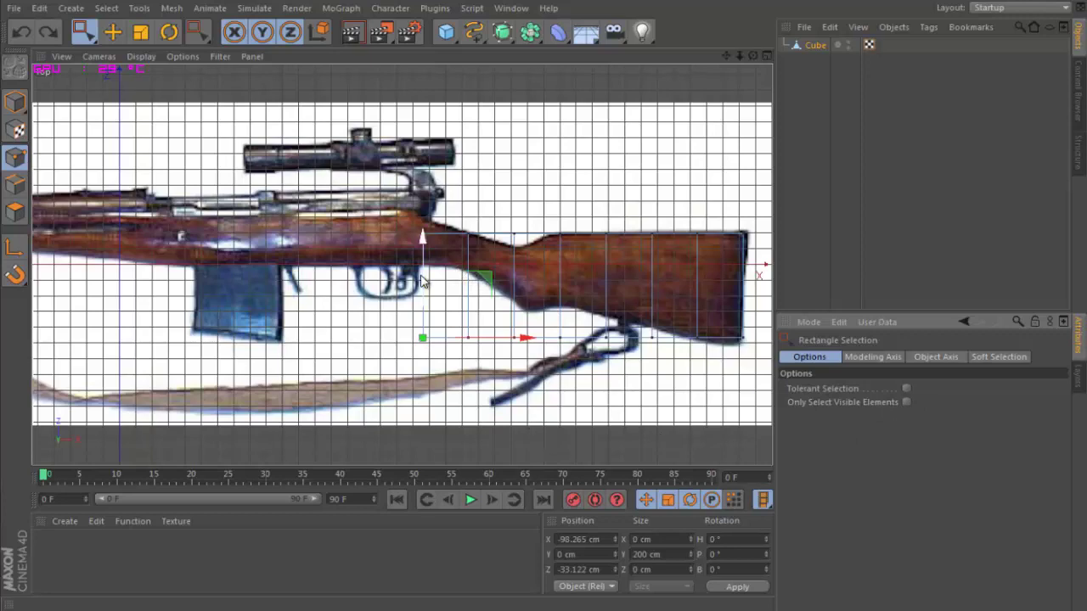
Raise the three lower point pairs between the butt's lower corner and the grip onto the stock's underside outline.
{"action": "scroll", "coordinate": [739, 331], "scroll_direction": "up", "scroll_amount": 4}
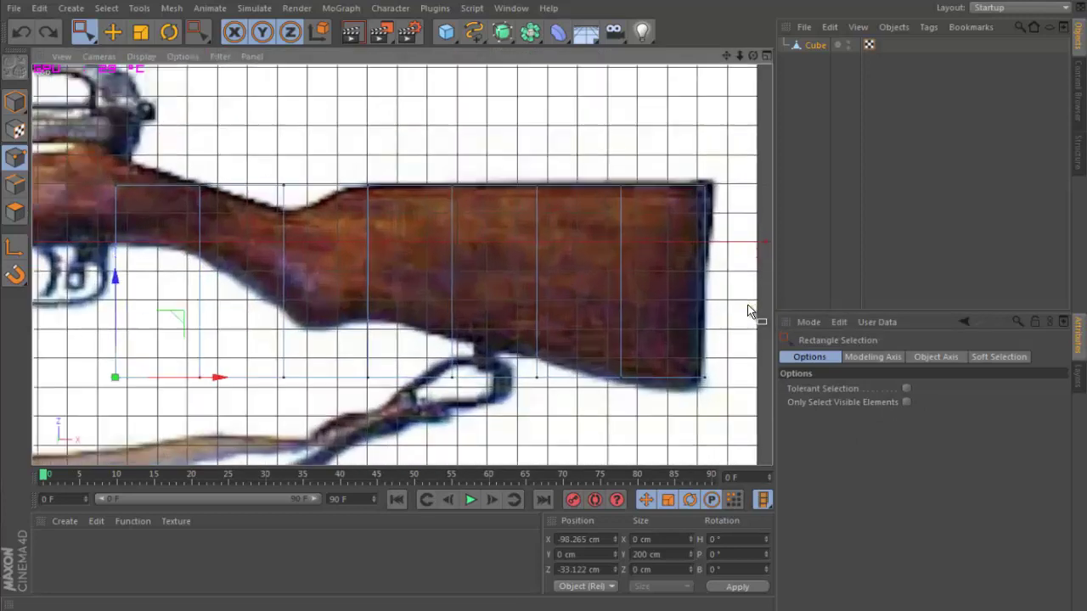
{"action": "left_click_drag", "start_coordinate": [532, 398], "coordinate": [536, 322]}
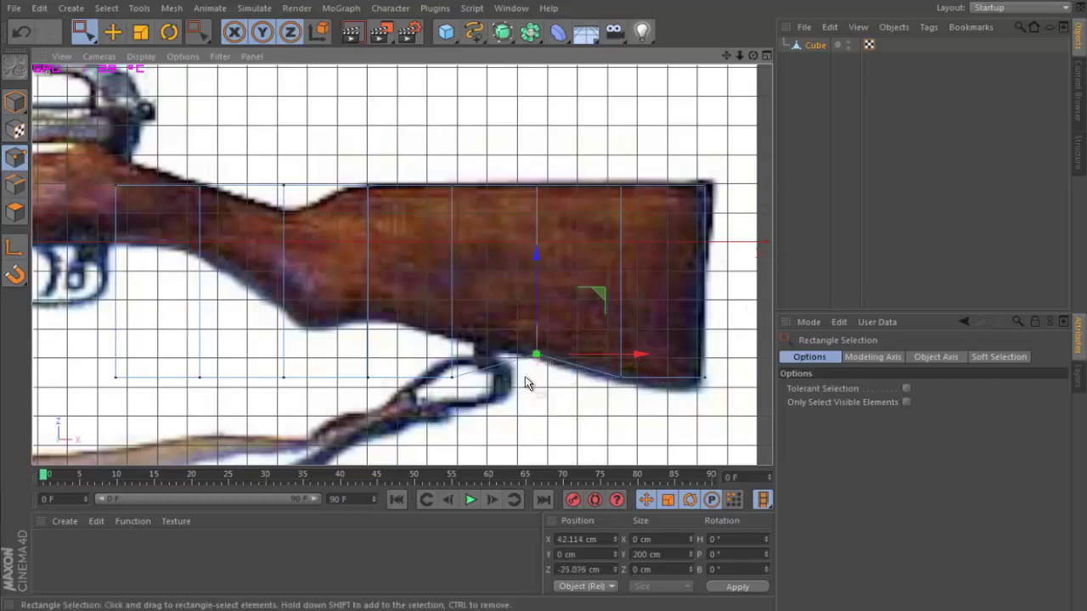
{"action": "left_click_drag", "start_coordinate": [416, 406], "coordinate": [459, 308]}
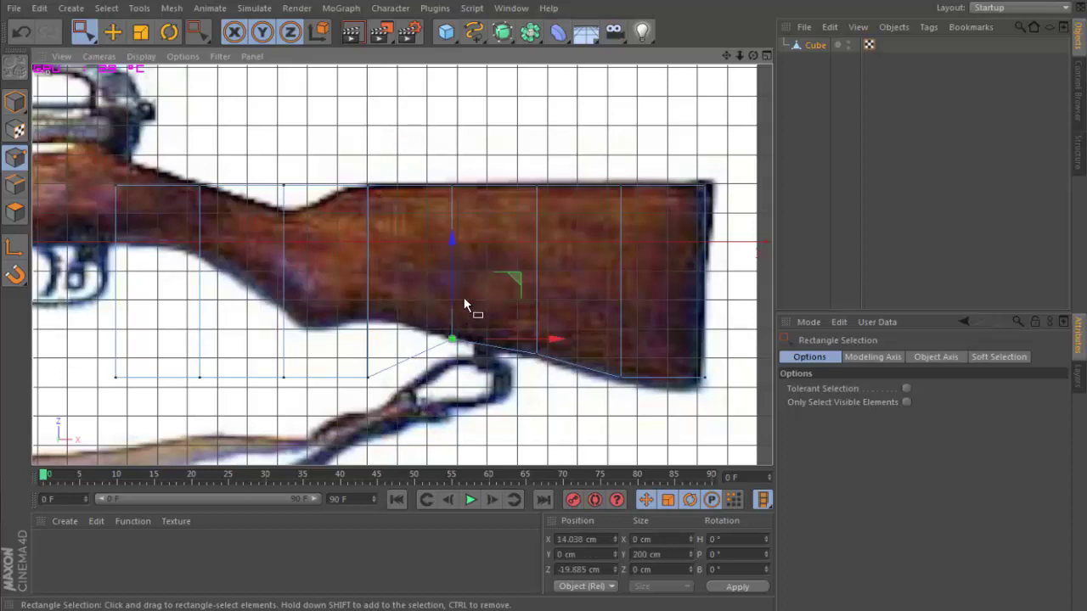
{"action": "mouse_move", "coordinate": [451, 276]}
{"action": "left_mouse_down"}
{"action": "mouse_move", "coordinate": [466, 439]}
{"action": "mouse_move", "coordinate": [450, 272]}
{"action": "left_mouse_up"}
{"action": "left_click_drag", "start_coordinate": [396, 420], "coordinate": [369, 262]}
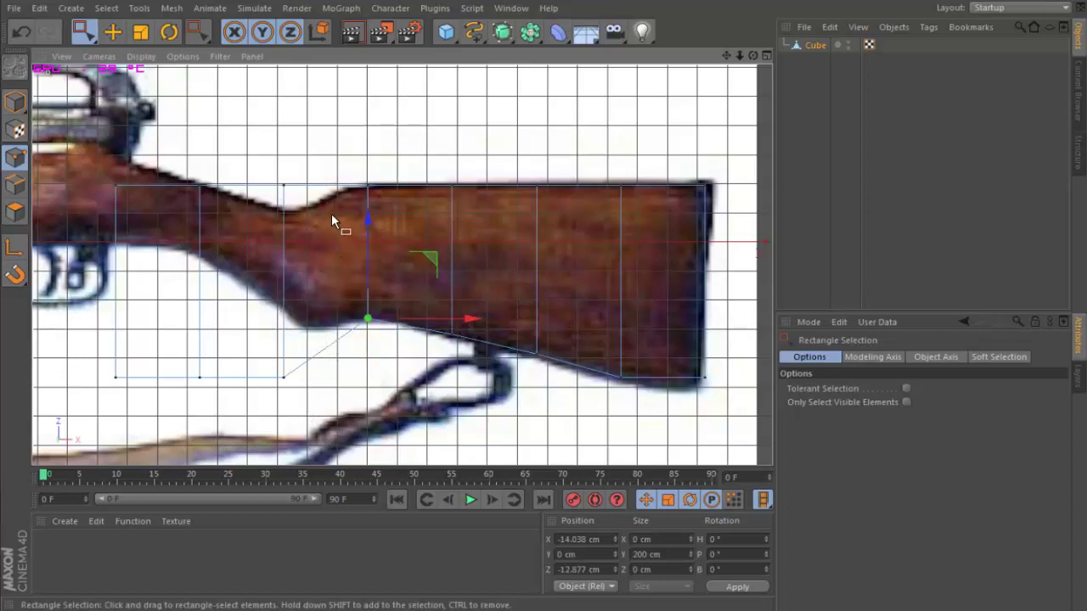
Cut two vertical loops with the Knife in Loop mode through the segment where the grip meets the butt.
{"action": "left_click", "coordinate": [348, 339]}
{"action": "left_click_drag", "start_coordinate": [347, 319], "coordinate": [345, 323]}
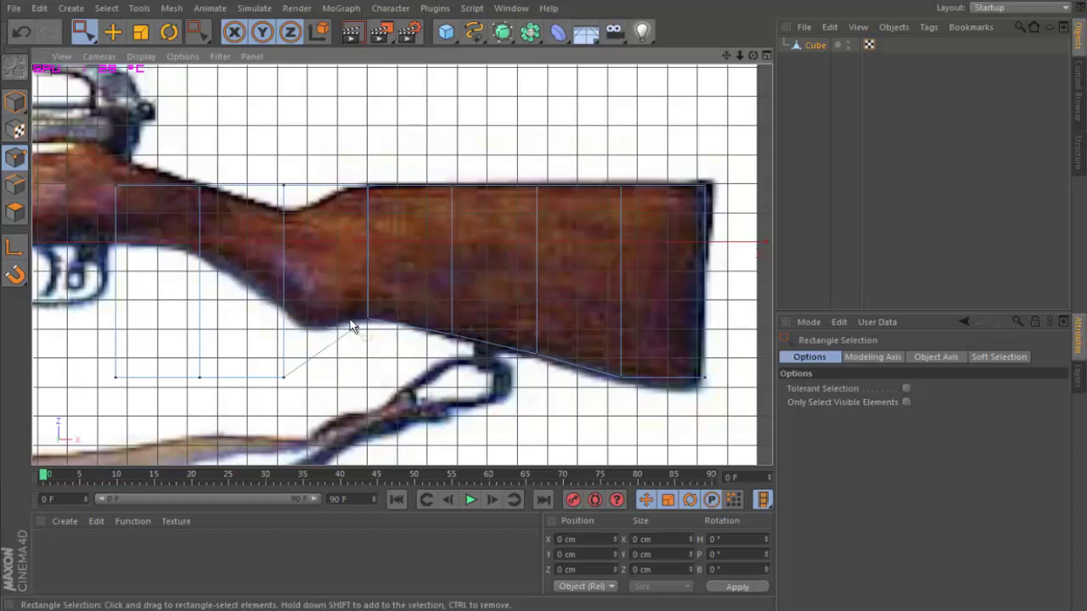
{"action": "right_click", "coordinate": [391, 346]}
{"action": "left_click", "coordinate": [432, 379]}
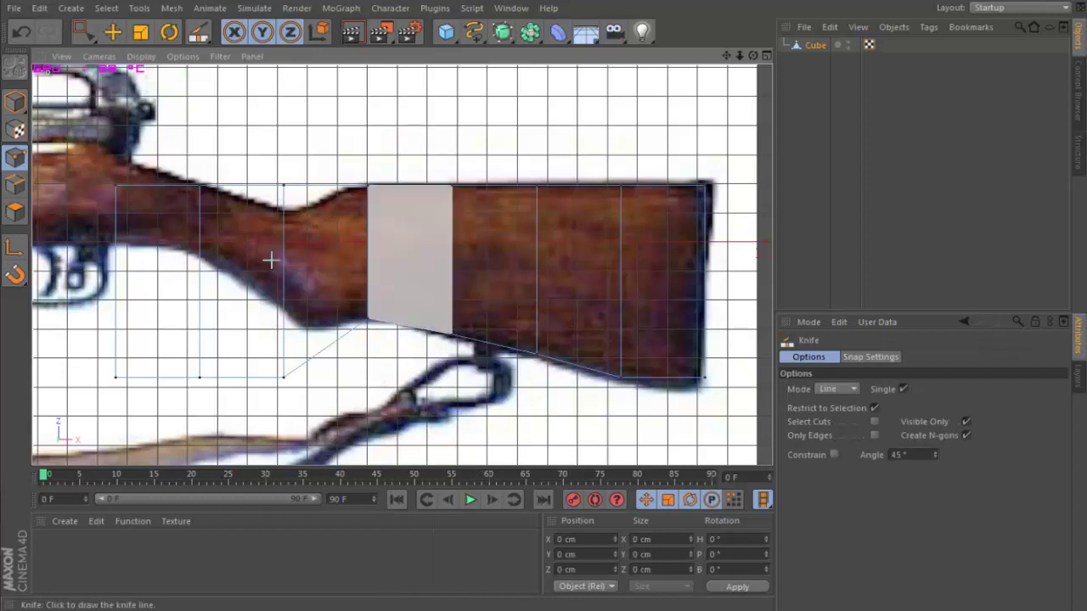
{"action": "left_click", "coordinate": [19, 156]}
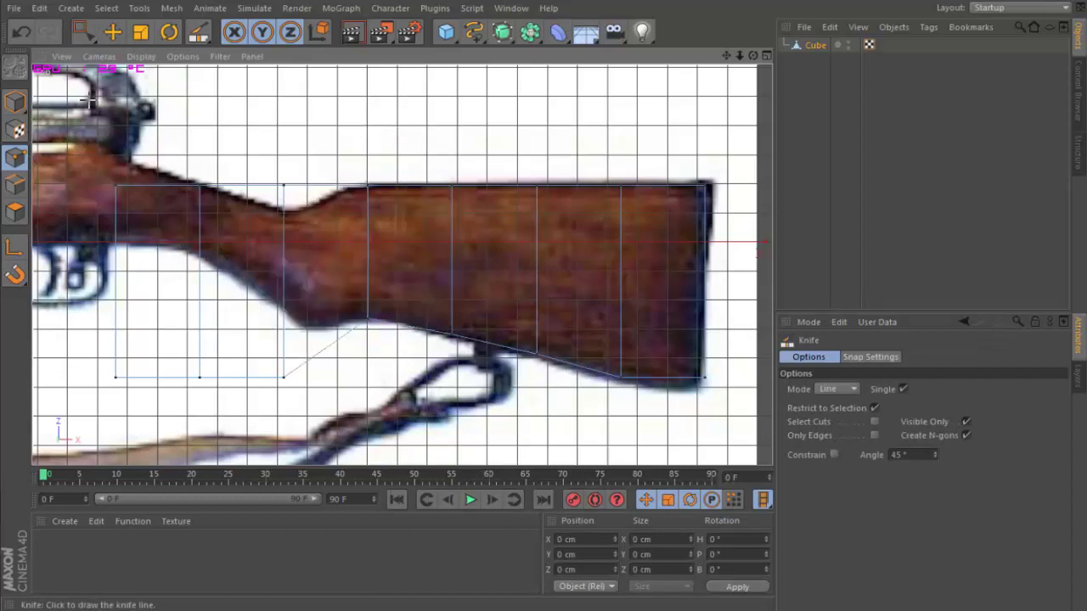
{"action": "left_click", "coordinate": [839, 389]}
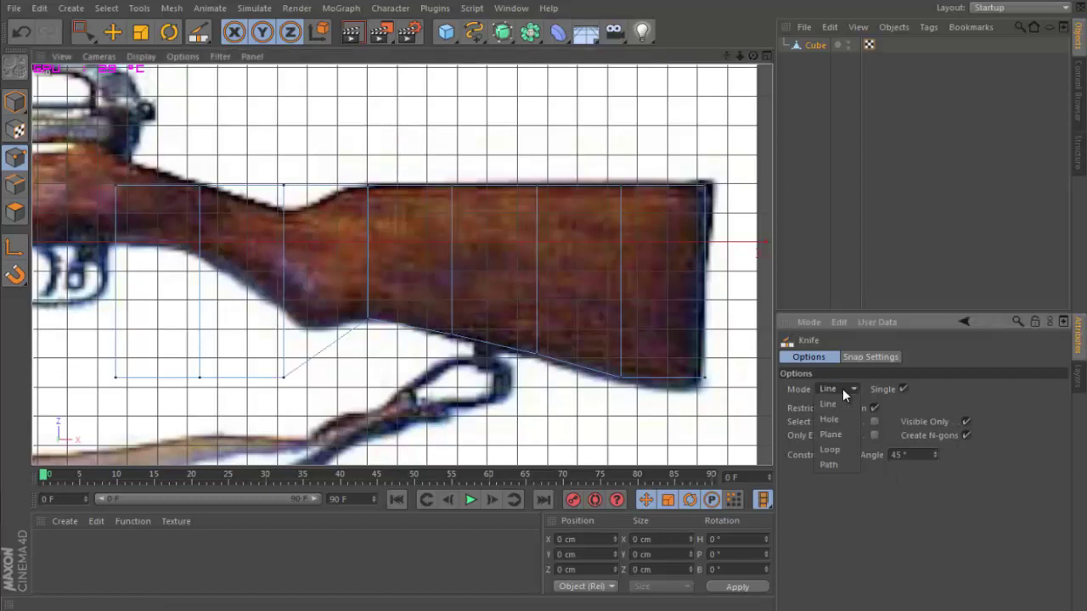
{"action": "left_click", "coordinate": [848, 403]}
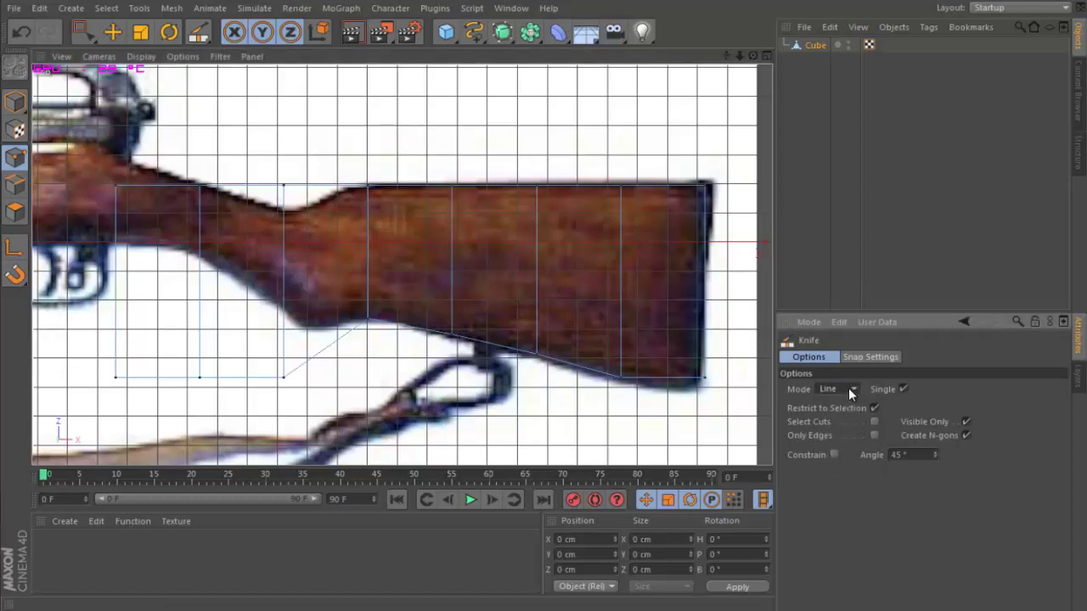
{"action": "left_click", "coordinate": [849, 389]}
{"action": "left_click", "coordinate": [838, 448]}
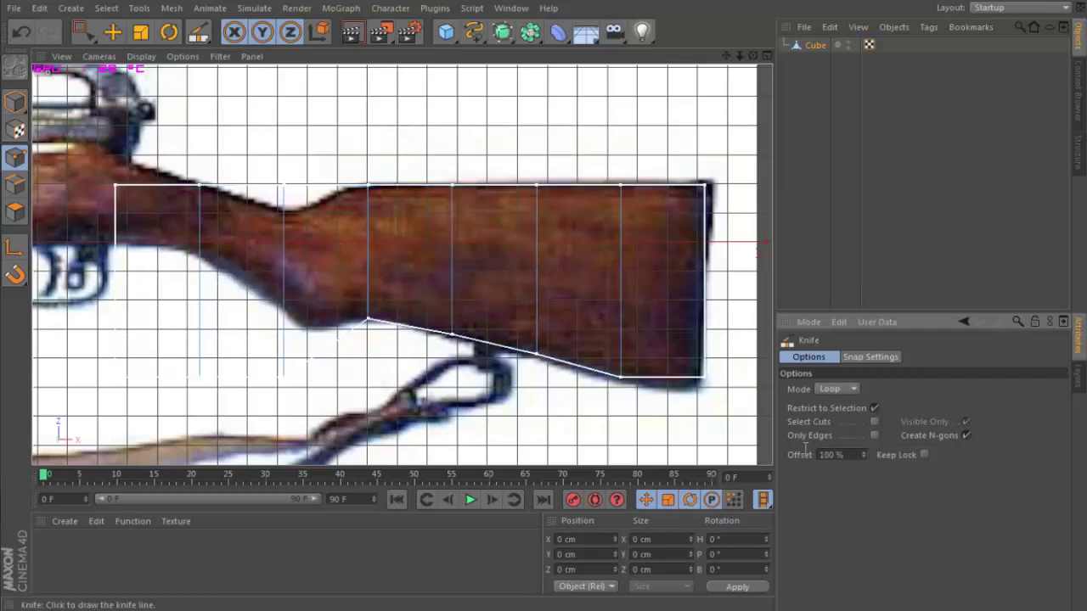
{"action": "left_click", "coordinate": [966, 436]}
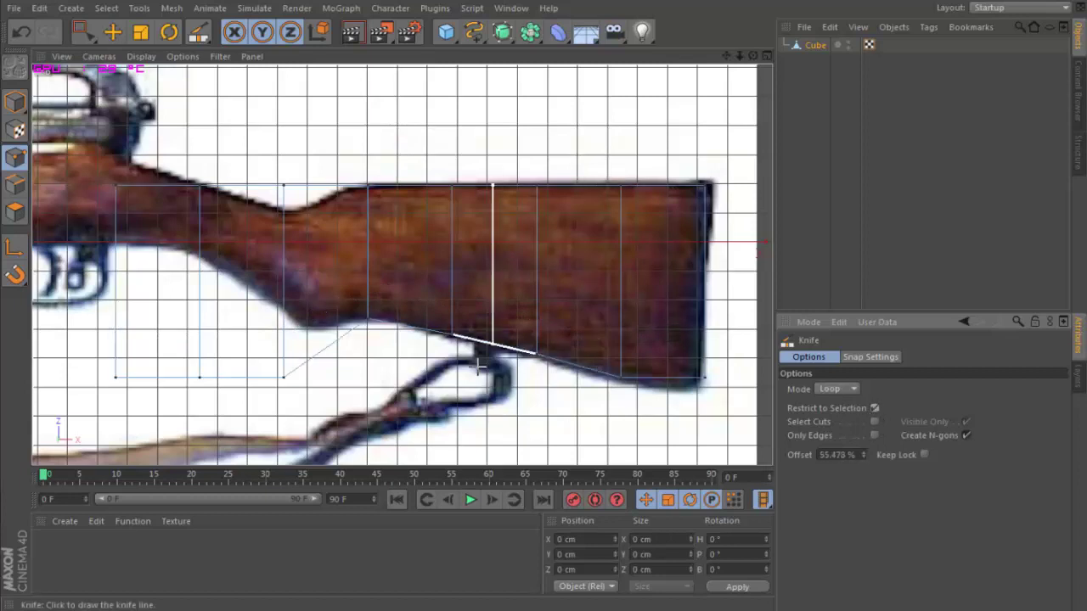
{"action": "left_click", "coordinate": [334, 336]}
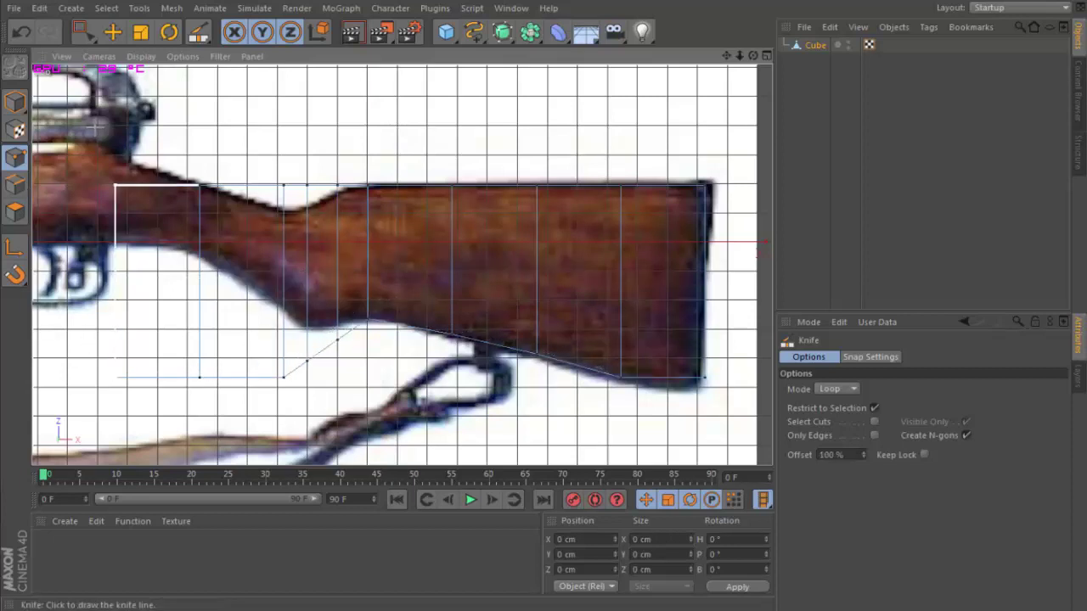
Raise the lower points of the two new loops onto the grip's underside outline using Rectangle Selection.
{"action": "left_click", "coordinate": [86, 33]}
{"action": "left_click", "coordinate": [172, 84]}
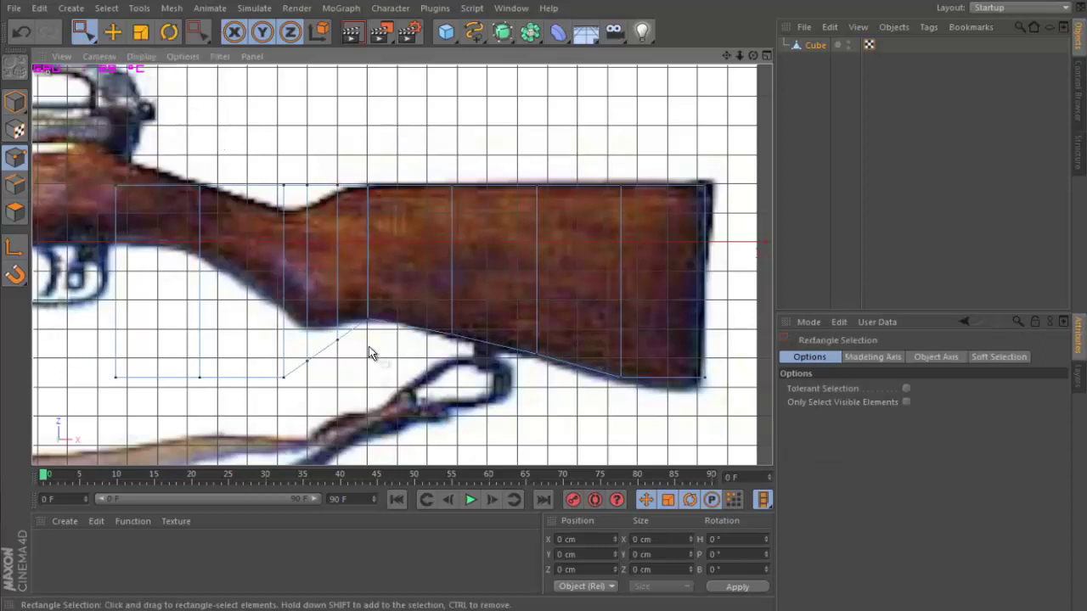
{"action": "left_click_drag", "start_coordinate": [333, 343], "coordinate": [335, 280]}
{"action": "left_click_drag", "start_coordinate": [300, 351], "coordinate": [315, 369]}
{"action": "left_click_drag", "start_coordinate": [307, 305], "coordinate": [306, 269]}
Raise the three remaining lower point pairs, from the grip to the receiver end, onto the stock's underside outline.
{"action": "left_click_drag", "start_coordinate": [293, 382], "coordinate": [242, 350]}
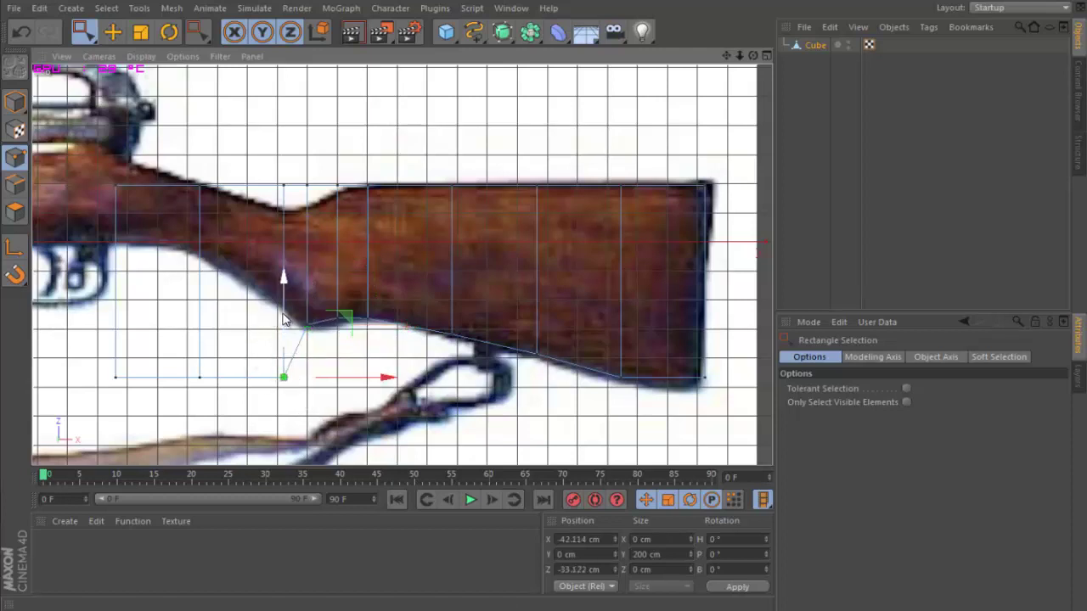
{"action": "left_click_drag", "start_coordinate": [284, 314], "coordinate": [291, 245]}
{"action": "left_click_drag", "start_coordinate": [230, 399], "coordinate": [177, 358]}
{"action": "left_click_drag", "start_coordinate": [204, 289], "coordinate": [223, 199]}
{"action": "left_click_drag", "start_coordinate": [152, 394], "coordinate": [80, 358]}
{"action": "left_click_drag", "start_coordinate": [116, 291], "coordinate": [127, 154]}
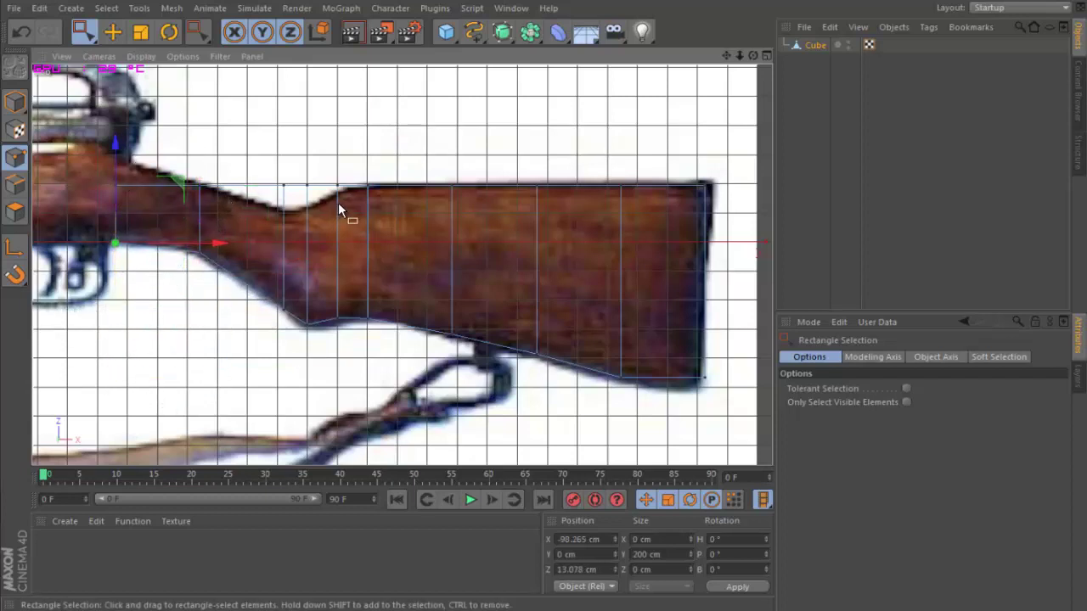
Lower the two upper point pairs at the grip's dip onto the stock's top outline.
{"action": "mouse_move", "coordinate": [318, 171]}
{"action": "left_mouse_down"}
{"action": "mouse_move", "coordinate": [347, 188]}
{"action": "mouse_move", "coordinate": [339, 155]}
{"action": "mouse_move", "coordinate": [316, 191]}
{"action": "left_mouse_up"}
{"action": "left_click_drag", "start_coordinate": [307, 153], "coordinate": [287, 172]}
{"action": "scroll", "coordinate": [238, 180], "scroll_direction": "up", "scroll_amount": 1}
{"action": "scroll", "coordinate": [238, 186], "scroll_direction": "down", "scroll_amount": 3}
{"action": "scroll", "coordinate": [238, 186], "scroll_direction": "up", "scroll_amount": 2}
{"action": "left_click_drag", "start_coordinate": [728, 55], "coordinate": [546, 297]}
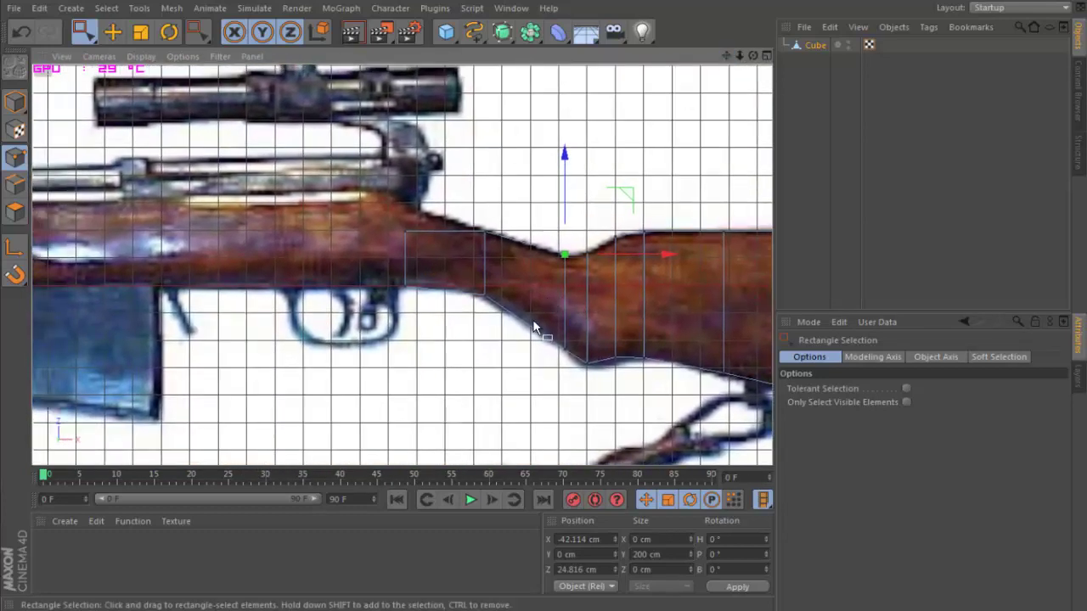
Switch to model mode and select the whole stock in the Perspective view.
{"action": "left_click", "coordinate": [17, 103]}
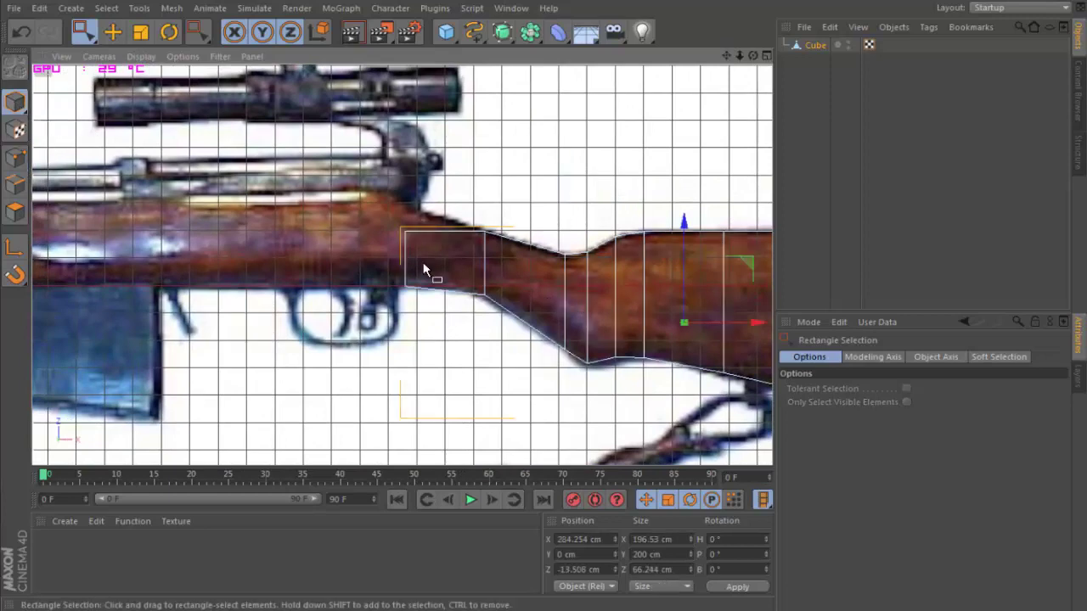
{"action": "key", "text": "F1"}
{"action": "left_click", "coordinate": [729, 146]}
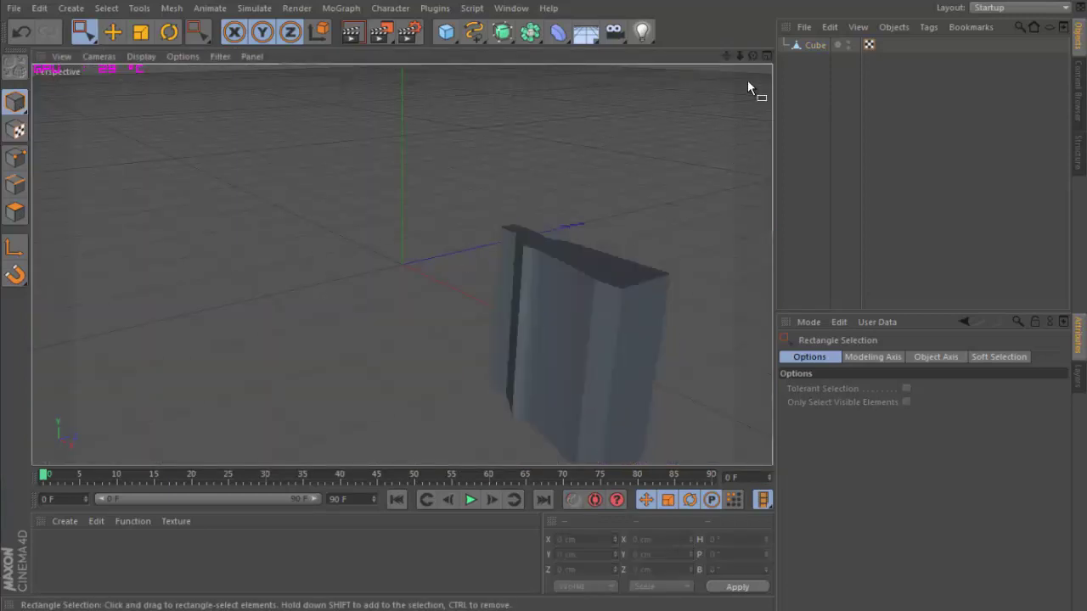
{"action": "left_click_drag", "start_coordinate": [753, 56], "coordinate": [543, 296]}
{"action": "left_click", "coordinate": [452, 276]}
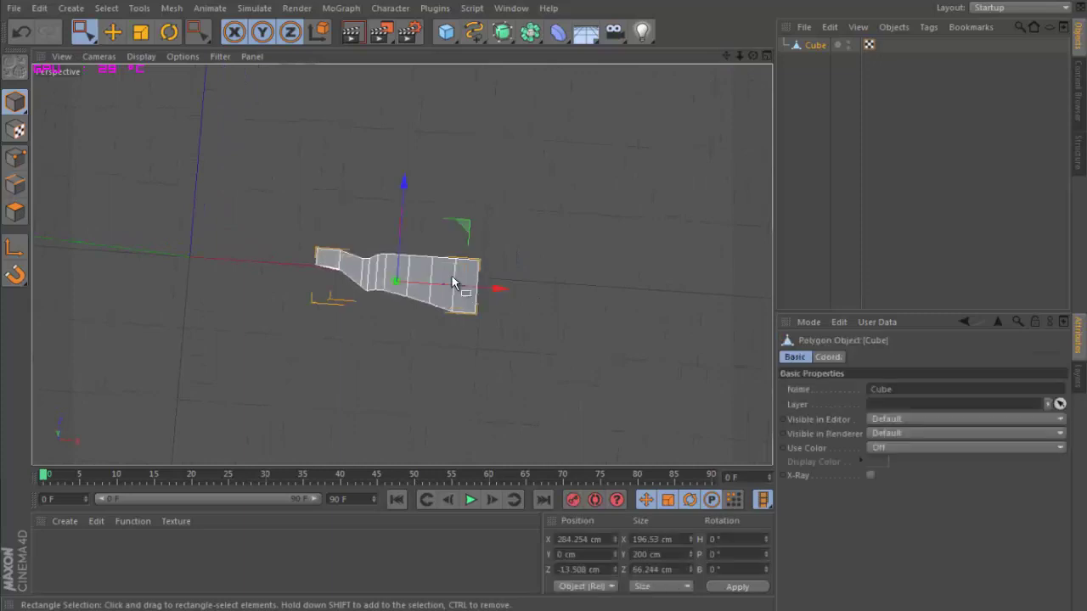
Activate the Move tool and review its object axis, snap and modeling axis settings.
{"action": "left_click", "coordinate": [112, 31]}
{"action": "left_click_drag", "start_coordinate": [752, 55], "coordinate": [543, 296]}
{"action": "left_click", "coordinate": [895, 358]}
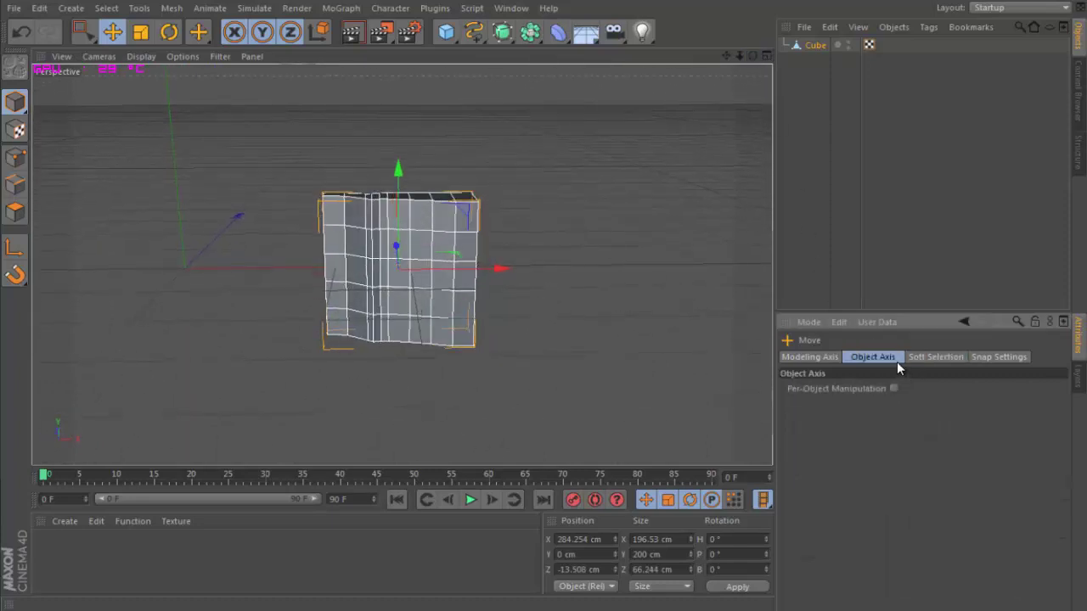
{"action": "left_click", "coordinate": [990, 357]}
{"action": "left_click", "coordinate": [815, 357]}
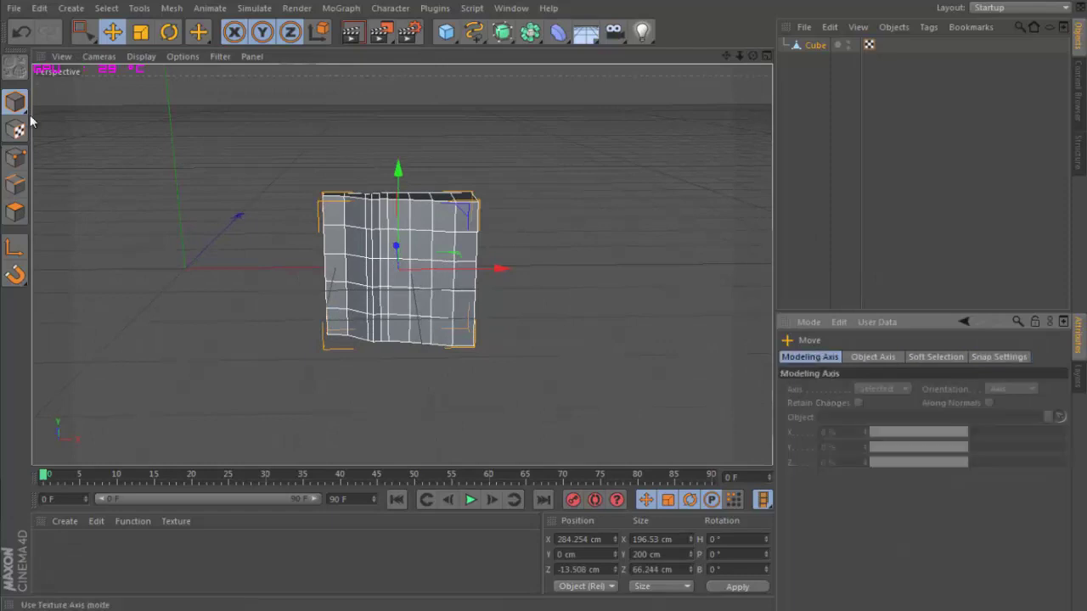
Scale the stock down along Y to a thickness of about 15.8 cm and deselect it.
{"action": "key", "text": "t"}
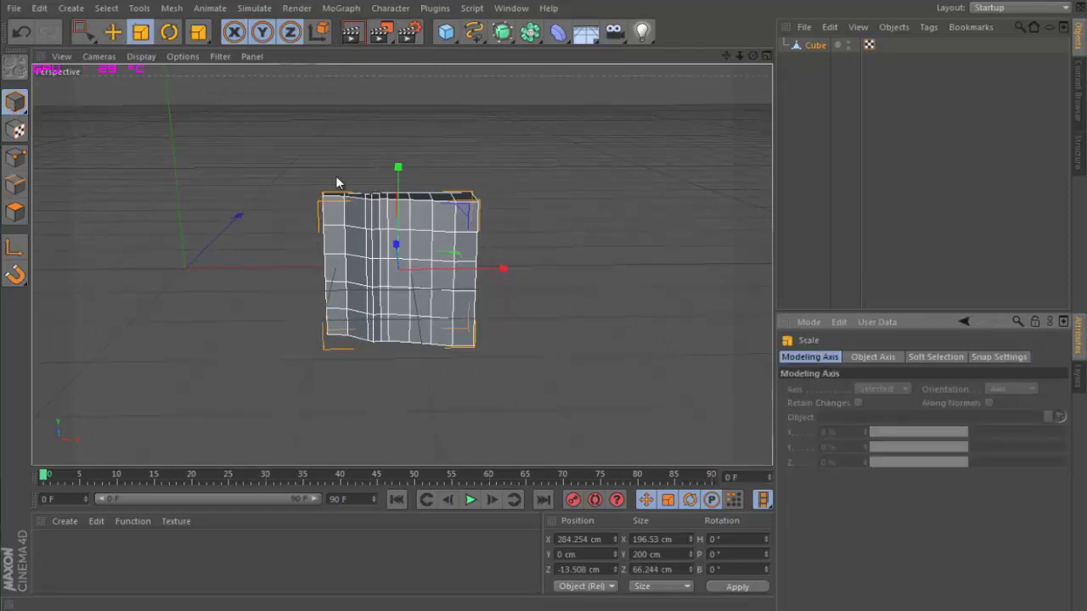
{"action": "left_click_drag", "start_coordinate": [399, 201], "coordinate": [399, 269]}
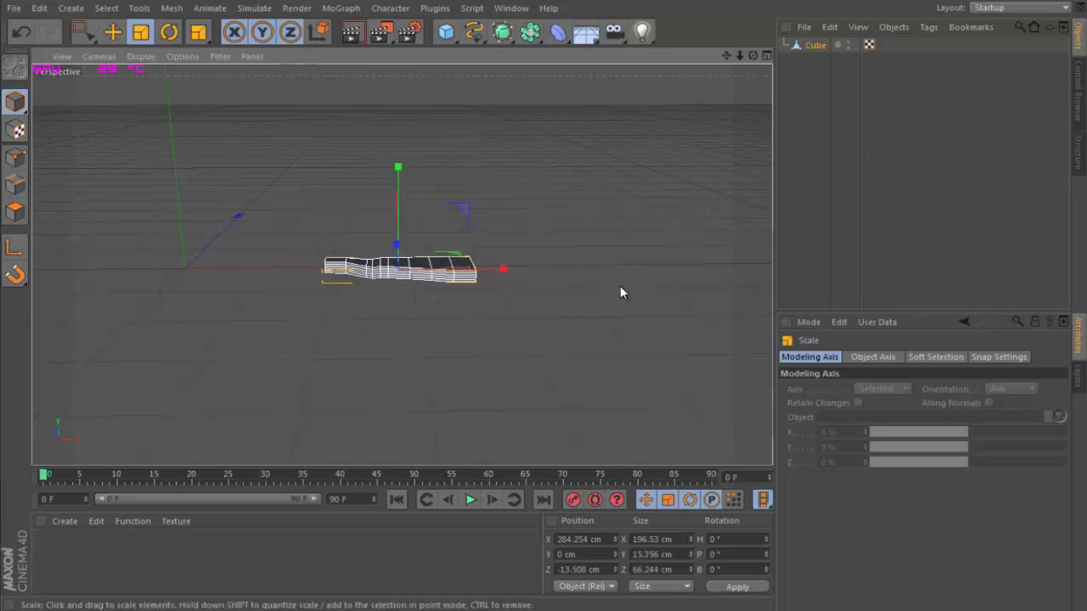
{"action": "left_click", "coordinate": [610, 193]}
{"action": "left_click_drag", "start_coordinate": [755, 56], "coordinate": [544, 296]}
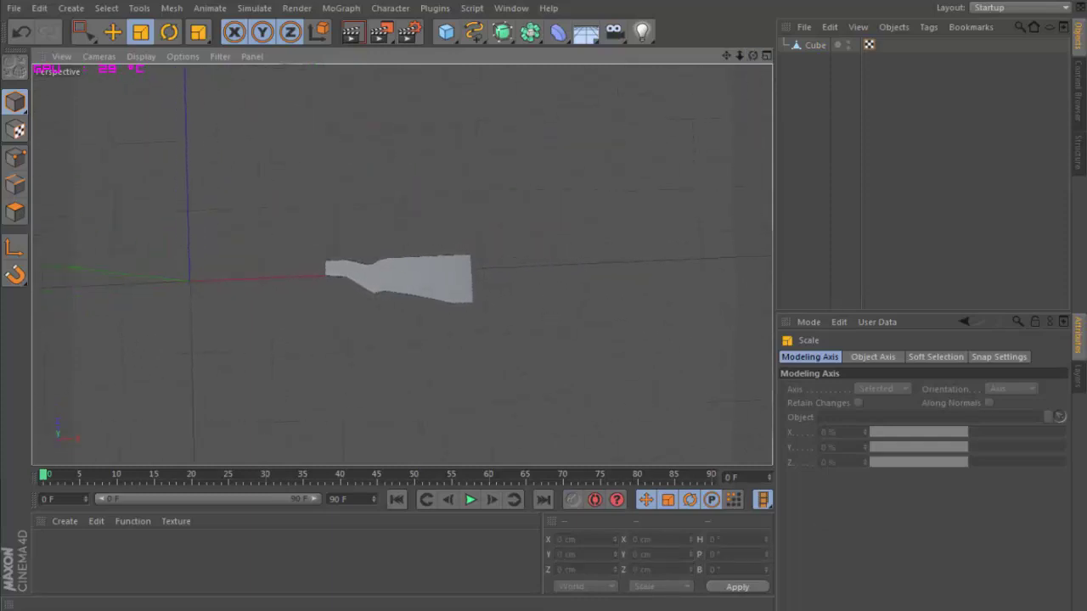
Quit one of the background applications running in the Windows notification area.
{"action": "left_click", "coordinate": [956, 607]}
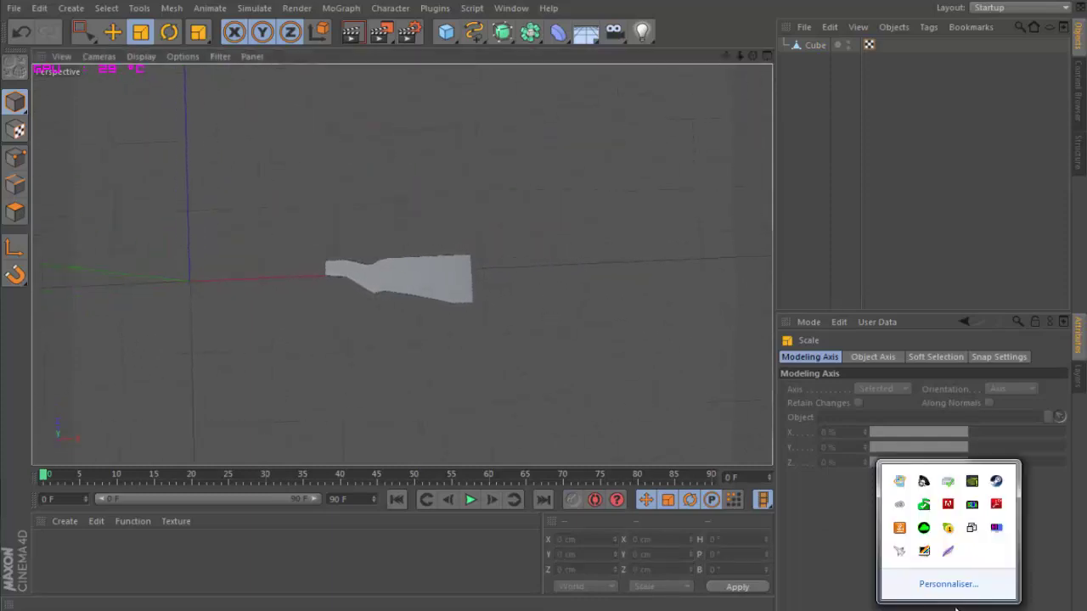
{"action": "right_click", "coordinate": [949, 530]}
{"action": "left_click", "coordinate": [988, 577]}
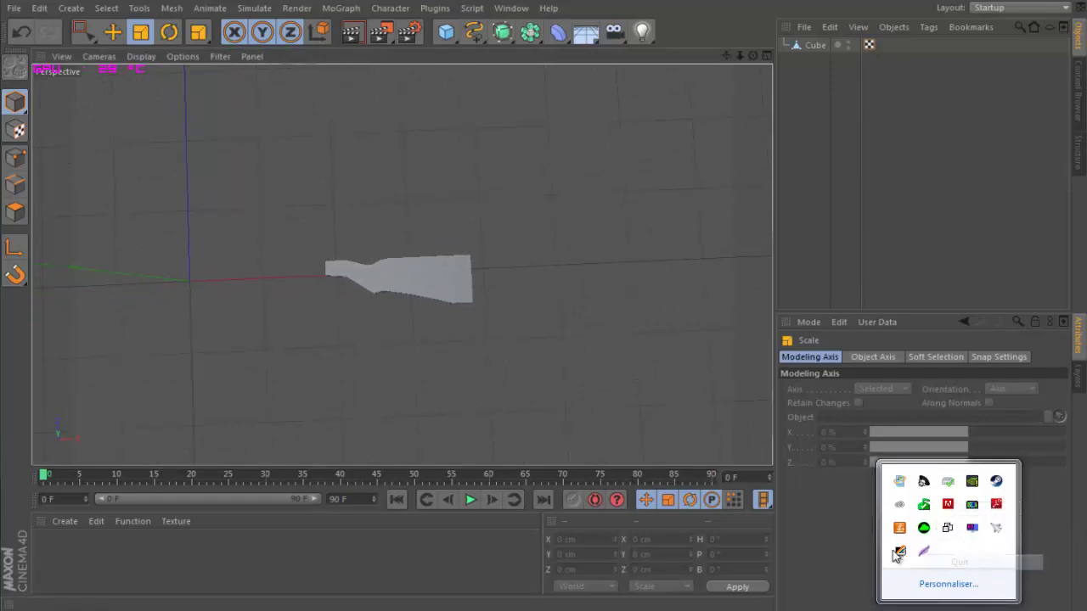
Add a second cube over the wooden body ahead of the stock, about 28 cm in Z, at about X 103.4 cm and Z 15 cm.
{"action": "left_click", "coordinate": [815, 44]}
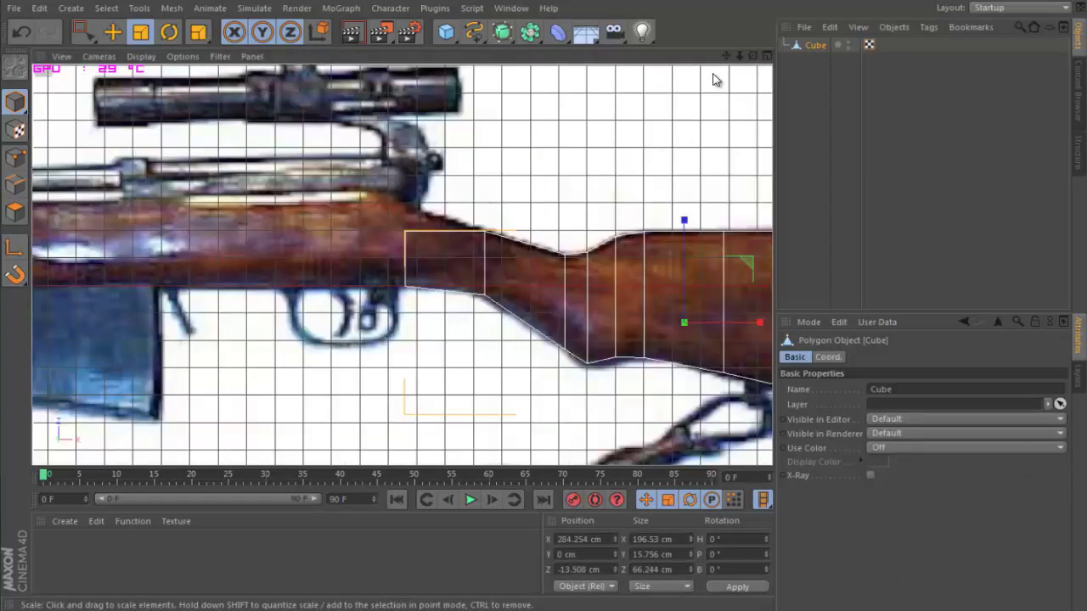
{"action": "middle_click_drag", "start_coordinate": [565, 294], "coordinate": [734, 304], "text": "alt"}
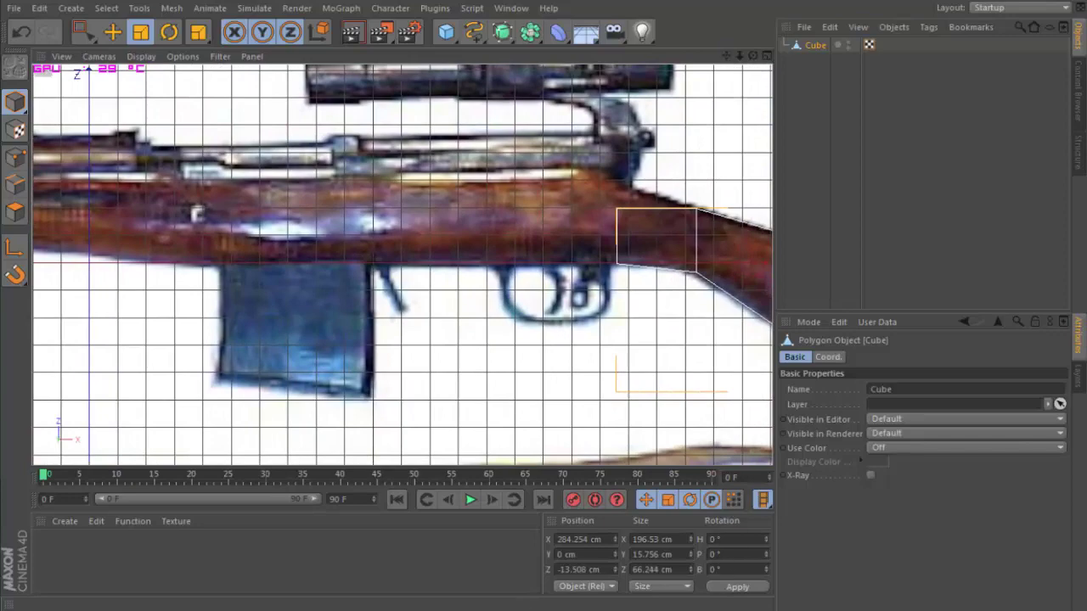
{"action": "left_click_drag", "start_coordinate": [728, 54], "coordinate": [630, 65]}
{"action": "scroll", "coordinate": [639, 173], "scroll_direction": "down", "scroll_amount": 3}
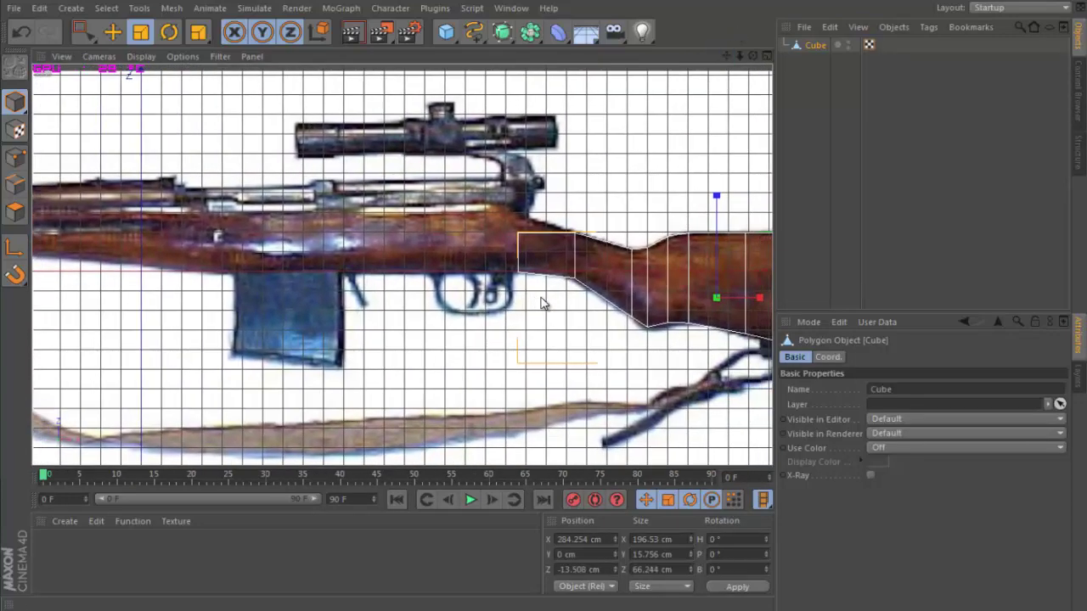
{"action": "left_click", "coordinate": [442, 32]}
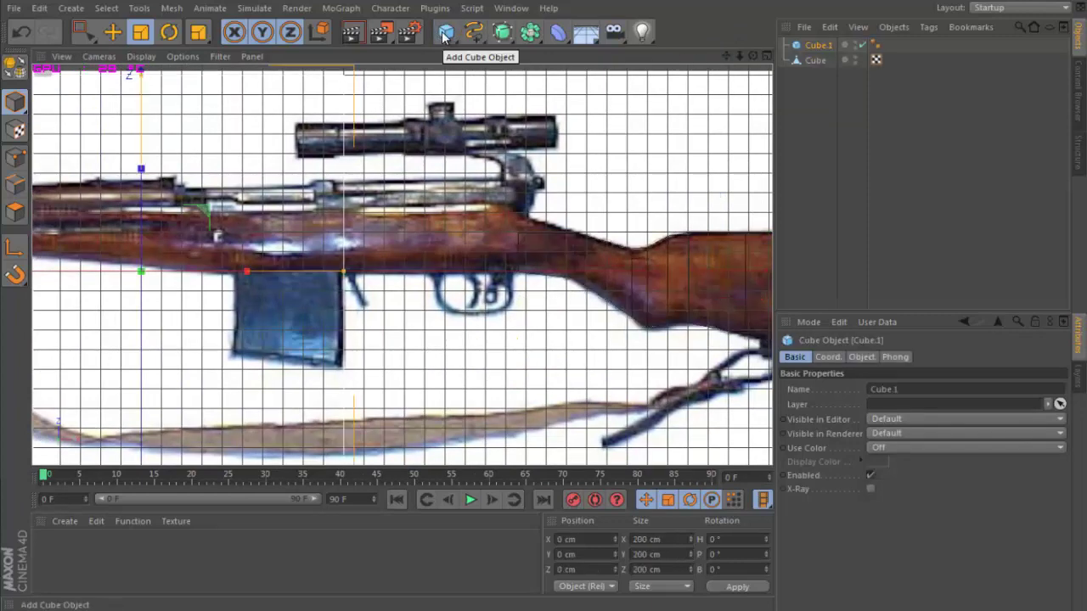
{"action": "left_click", "coordinate": [113, 32]}
{"action": "left_click_drag", "start_coordinate": [141, 73], "coordinate": [161, 261]}
{"action": "left_click_drag", "start_coordinate": [241, 269], "coordinate": [451, 268]}
{"action": "left_click_drag", "start_coordinate": [337, 255], "coordinate": [352, 204]}
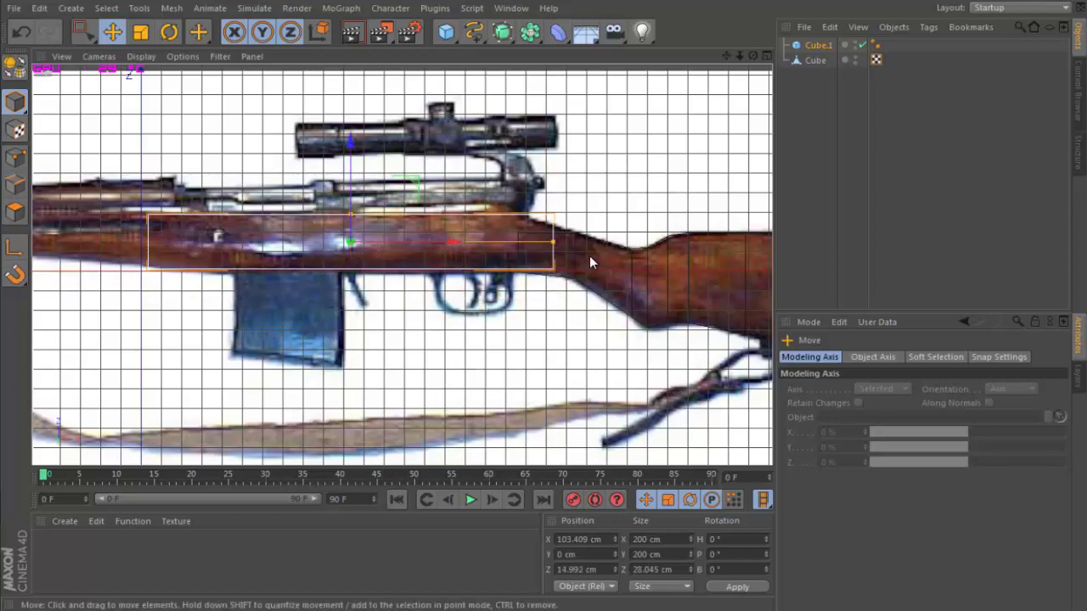
Lengthen the new cube to about 385 cm along X and shift it to about X 21.8 cm, covering the wooden fore-end.
{"action": "left_click_drag", "start_coordinate": [553, 242], "coordinate": [703, 238]}
{"action": "left_click_drag", "start_coordinate": [453, 242], "coordinate": [323, 243]}
{"action": "left_click_drag", "start_coordinate": [726, 57], "coordinate": [546, 300]}
{"action": "scroll", "coordinate": [502, 265], "scroll_direction": "down", "scroll_amount": 3}
{"action": "left_click_drag", "start_coordinate": [726, 57], "coordinate": [519, 297]}
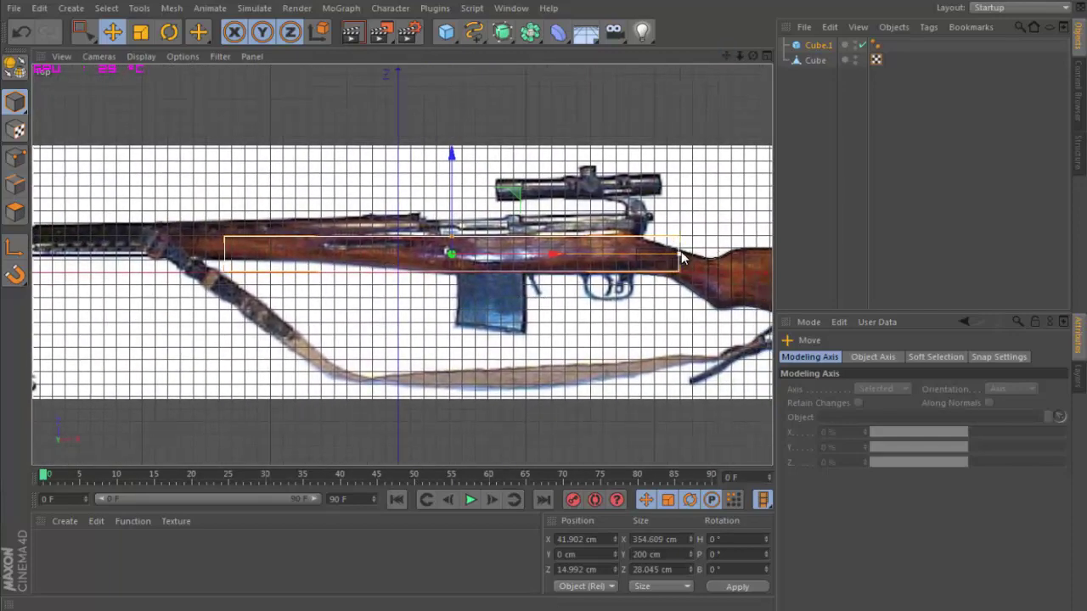
{"action": "left_click_drag", "start_coordinate": [688, 258], "coordinate": [532, 257]}
{"action": "scroll", "coordinate": [607, 285], "scroll_direction": "up", "scroll_amount": 5}
{"action": "scroll", "coordinate": [592, 283], "scroll_direction": "down", "scroll_amount": 3}
{"action": "key", "text": "F1"}
{"action": "left_click_drag", "start_coordinate": [544, 294], "coordinate": [545, 304], "text": "alt"}
{"action": "key", "text": "F2"}
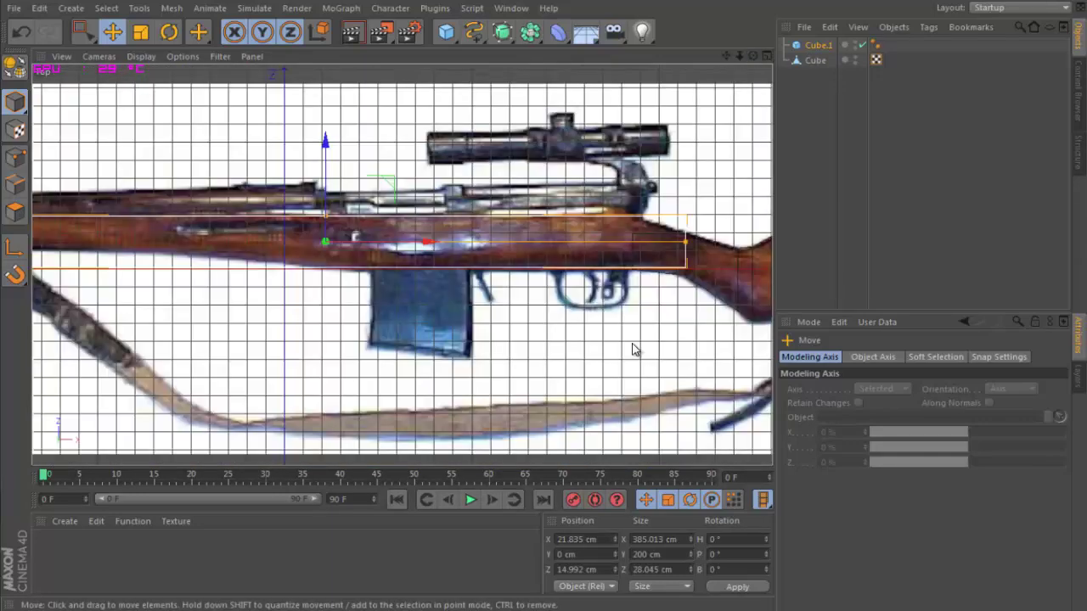
Set the new cube's segments to 7 in X, 5 in Y and 1 in Z.
{"action": "scroll", "coordinate": [633, 349], "scroll_direction": "up", "scroll_amount": 3}
{"action": "scroll", "coordinate": [543, 304], "scroll_direction": "up", "scroll_amount": 1}
{"action": "left_click_drag", "start_coordinate": [727, 55], "coordinate": [751, 53]}
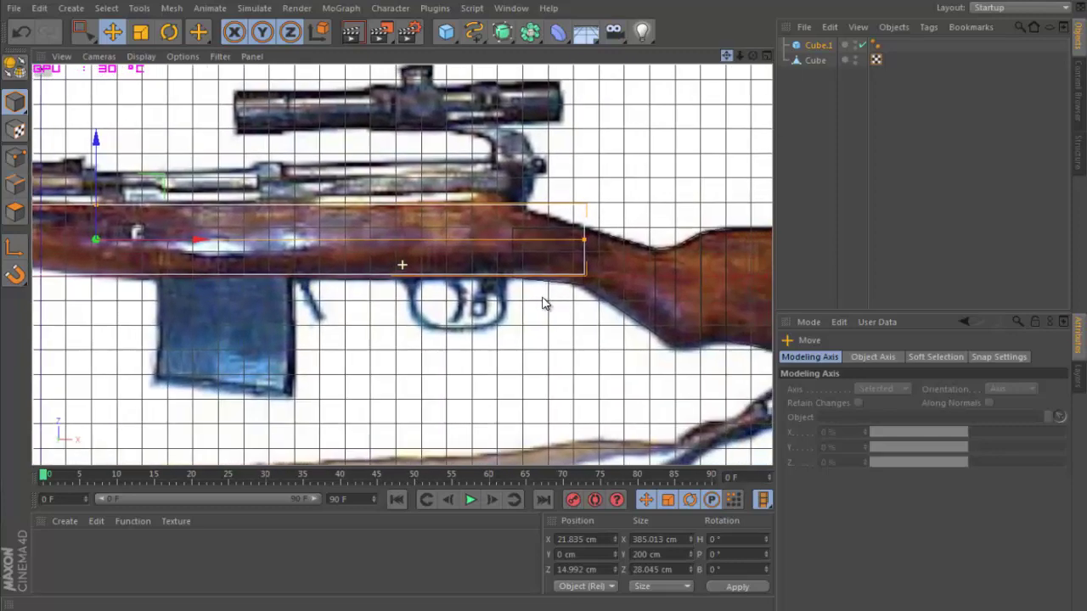
{"action": "left_click", "coordinate": [875, 45]}
{"action": "left_click", "coordinate": [810, 50]}
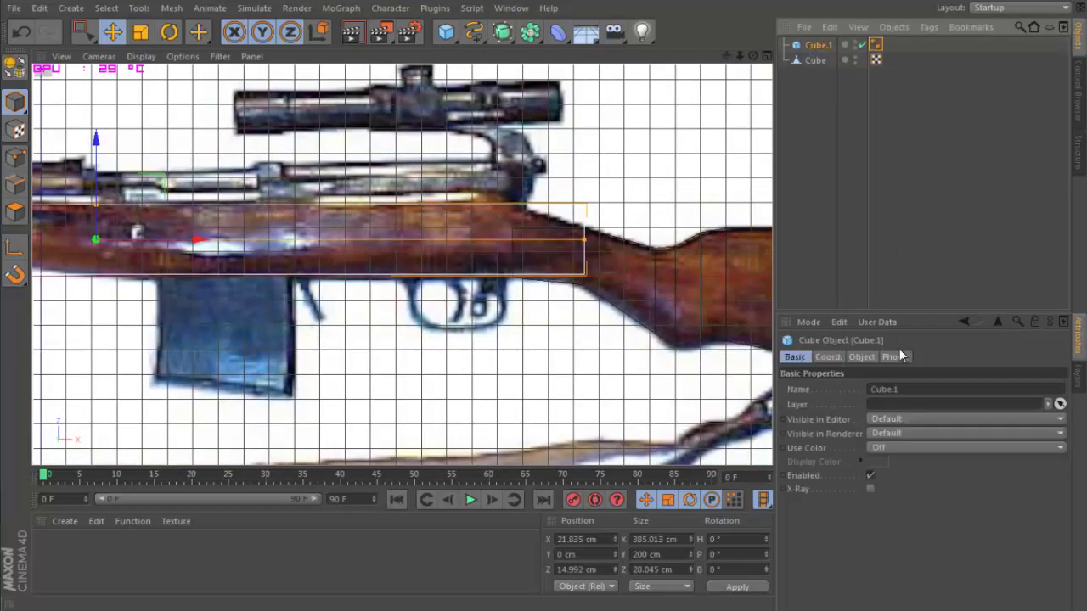
{"action": "left_click", "coordinate": [862, 357]}
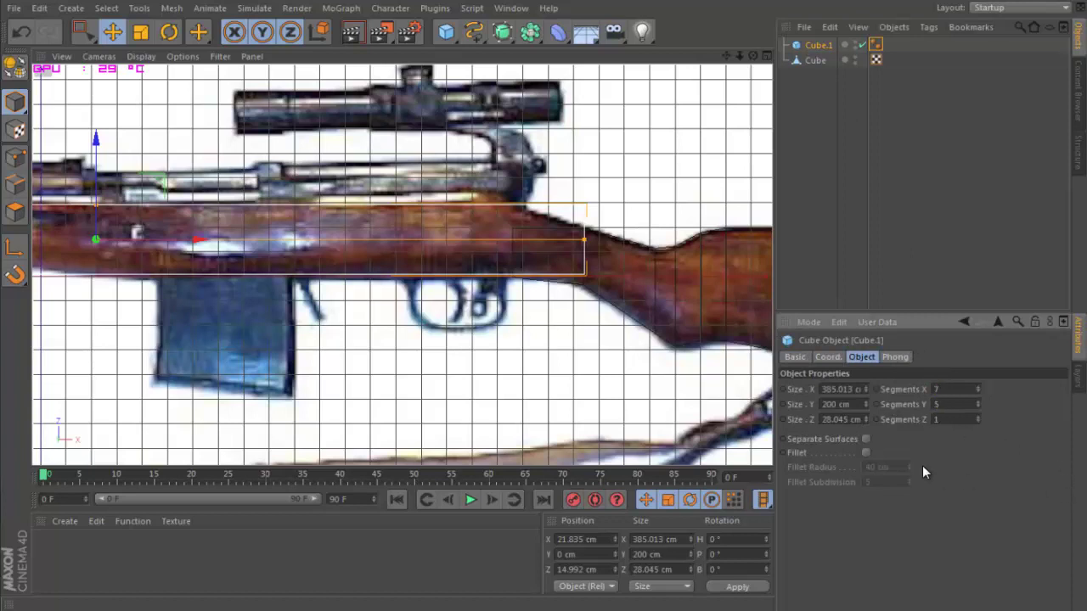
Delete the new cube's Phong tag and convert the cube into an editable polygon object.
{"action": "left_click", "coordinate": [876, 45]}
{"action": "key", "text": "Delete"}
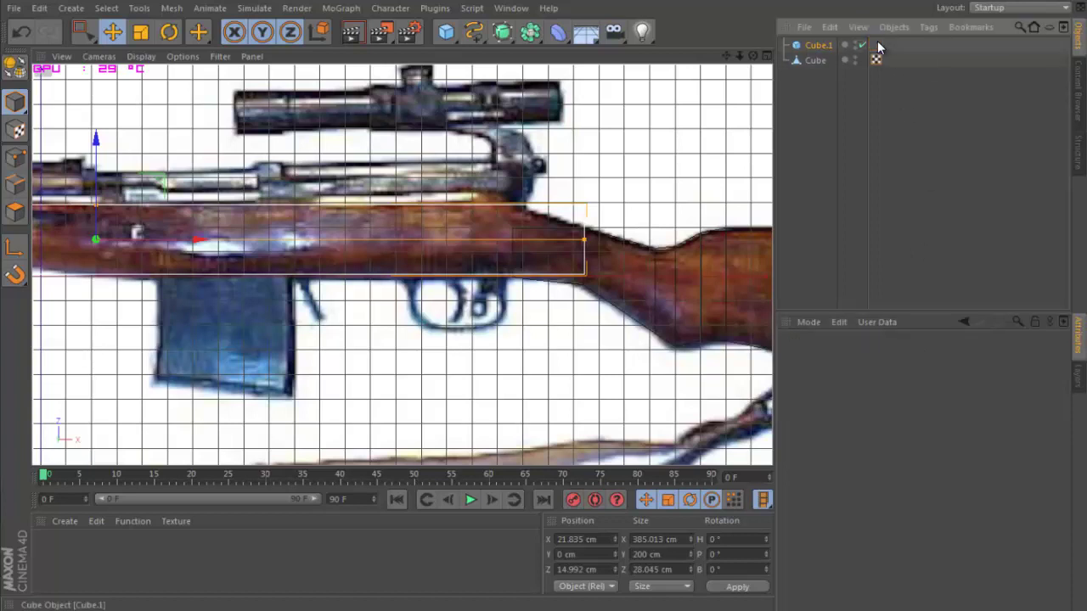
{"action": "left_click", "coordinate": [819, 46]}
{"action": "key", "text": "c"}
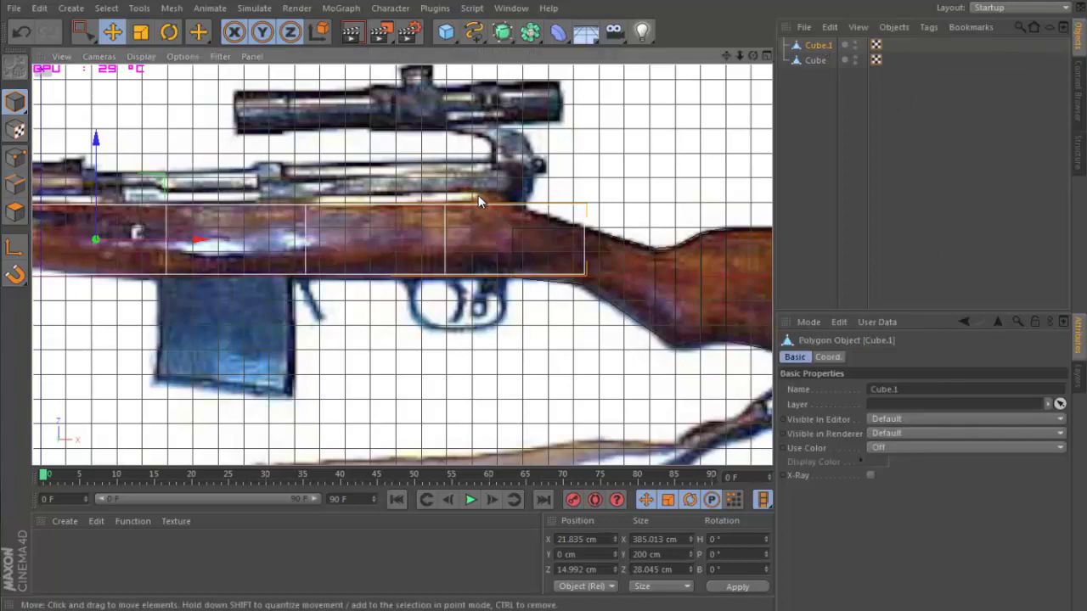
Switch to point mode and rectangle-select the points at the fore-end body's upper rear corner.
{"action": "left_click", "coordinate": [16, 161]}
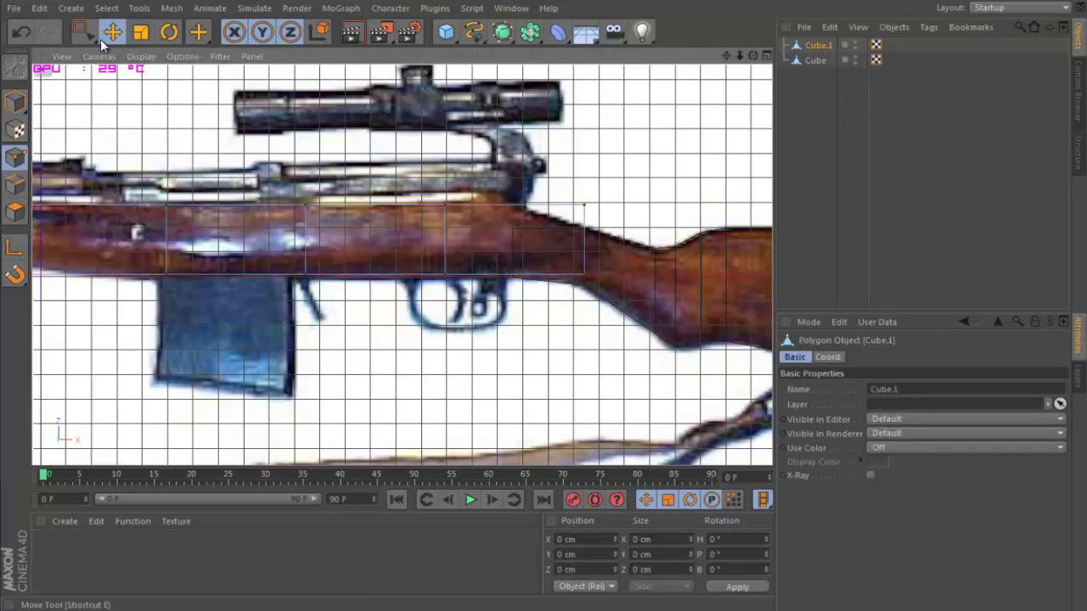
{"action": "left_click", "coordinate": [88, 30]}
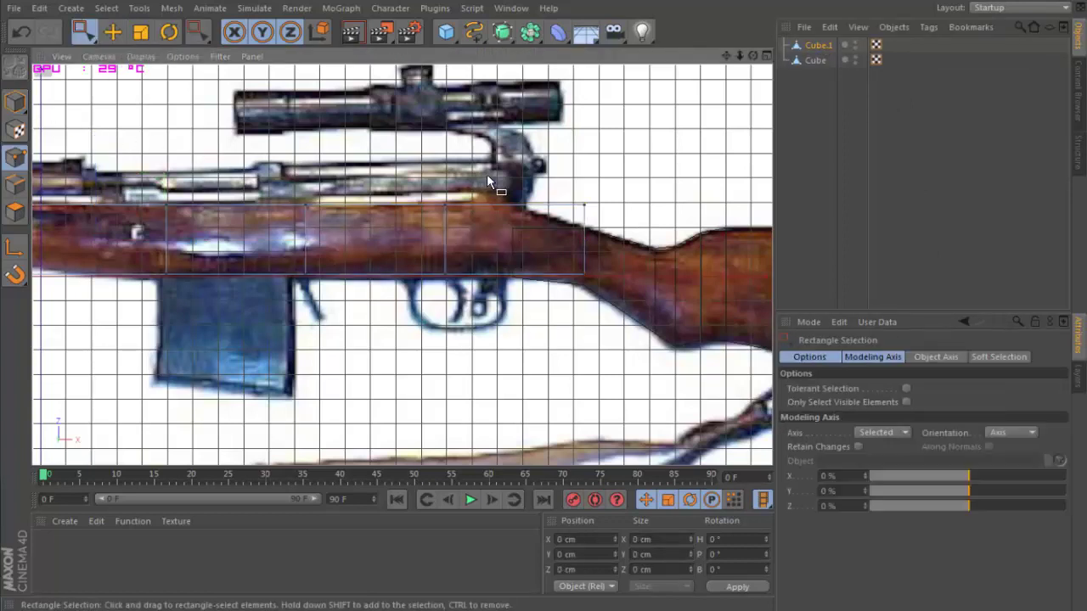
{"action": "left_click_drag", "start_coordinate": [581, 203], "coordinate": [601, 228]}
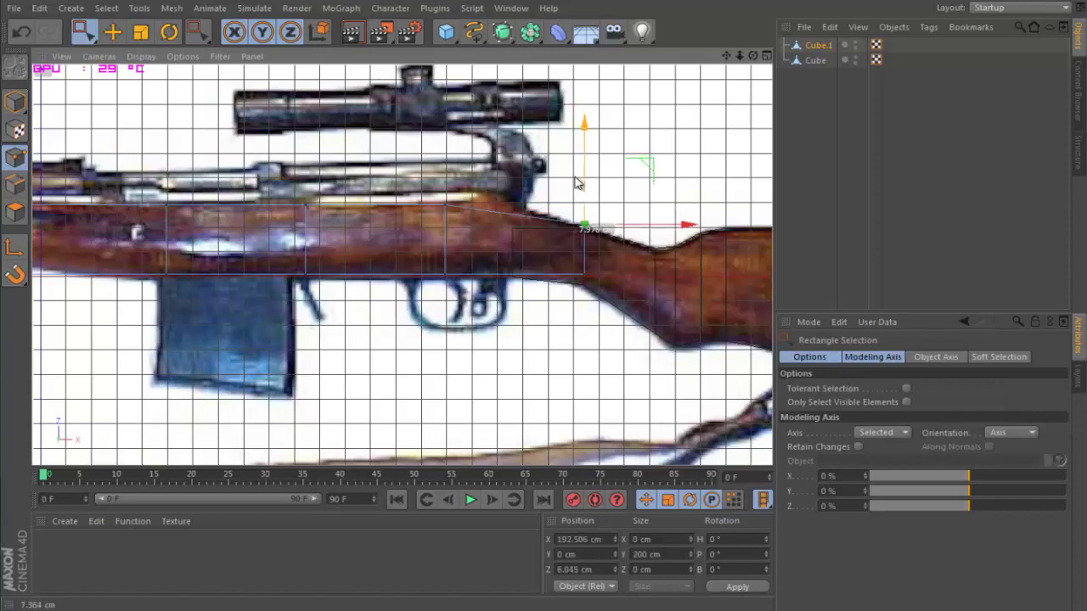
Try to lower the selected rear corner points along Z onto the slope of the reference stock.
{"action": "left_click_drag", "start_coordinate": [577, 183], "coordinate": [579, 180]}
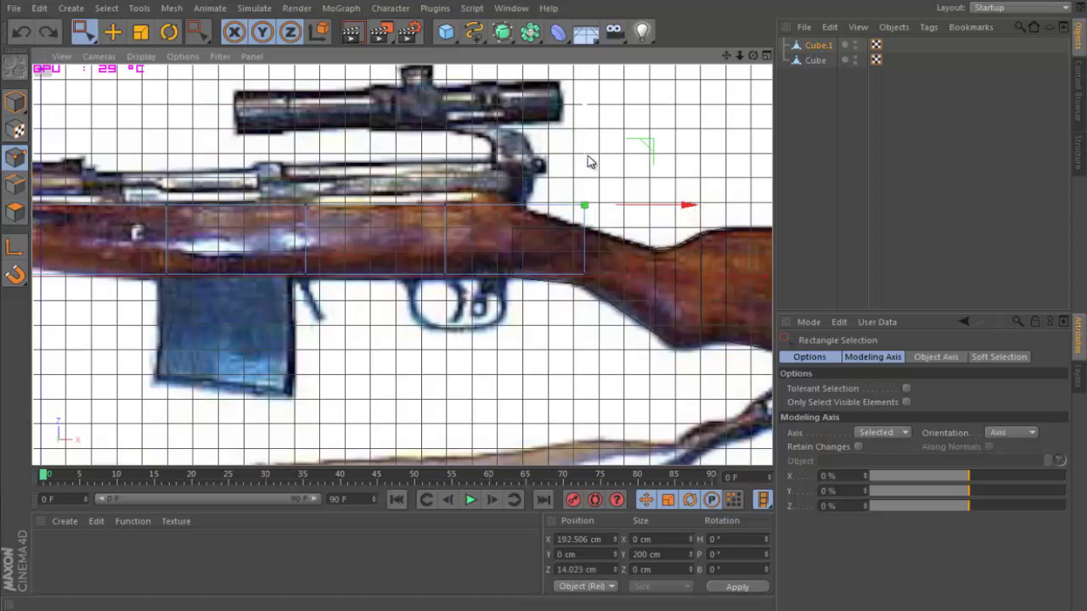
{"action": "left_click_drag", "start_coordinate": [586, 162], "coordinate": [586, 182]}
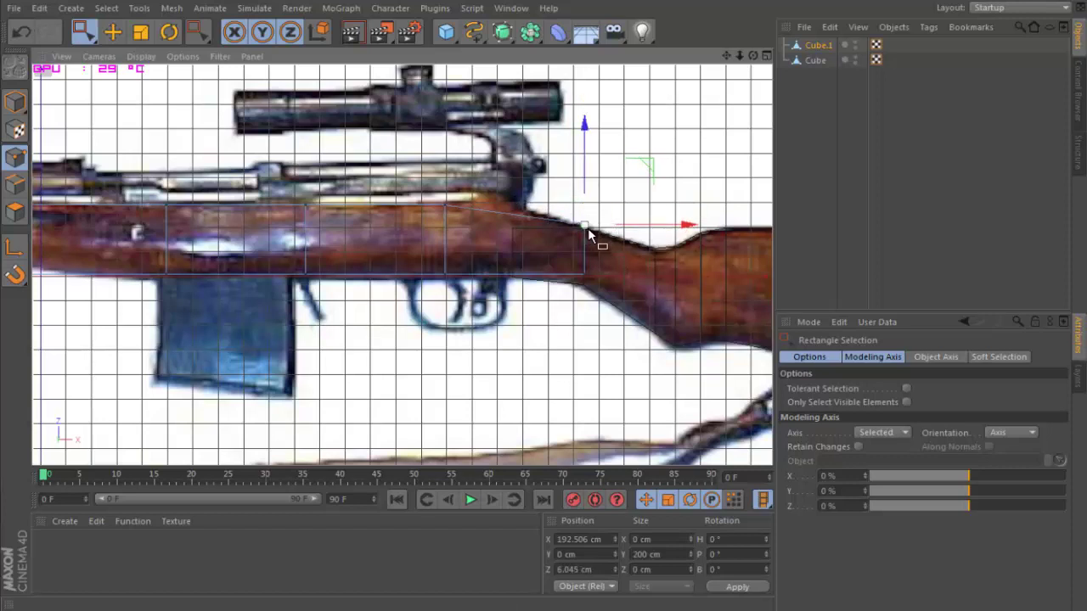
{"action": "key", "text": "ctrl+z"}
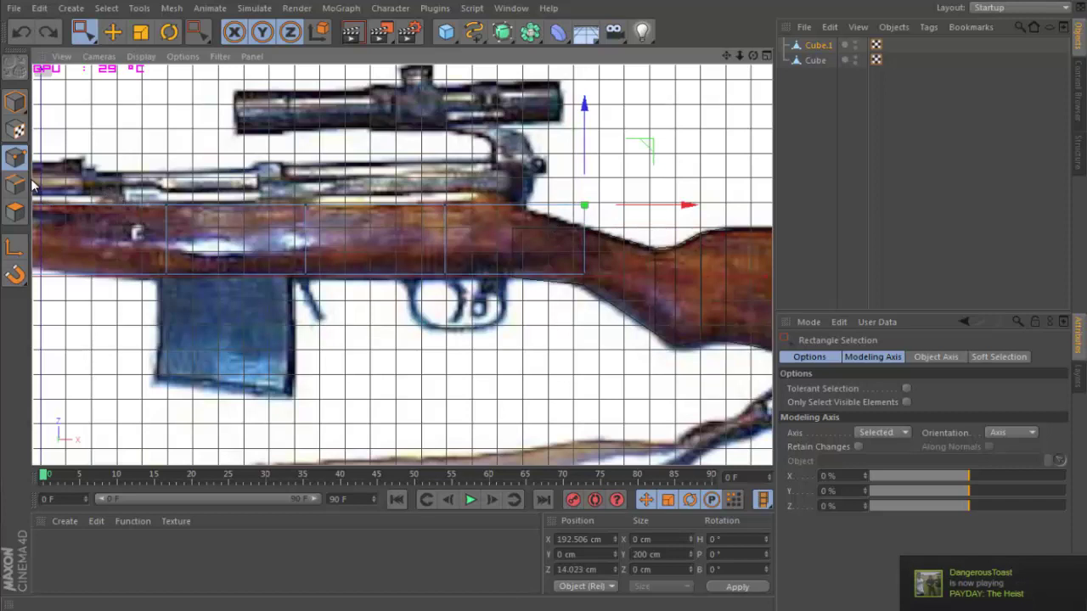
Knife a loop cut near the body's rear end and lower the upper rear points to the reference slope, the cut's to about Z 9.7 cm.
{"action": "right_click", "coordinate": [345, 242]}
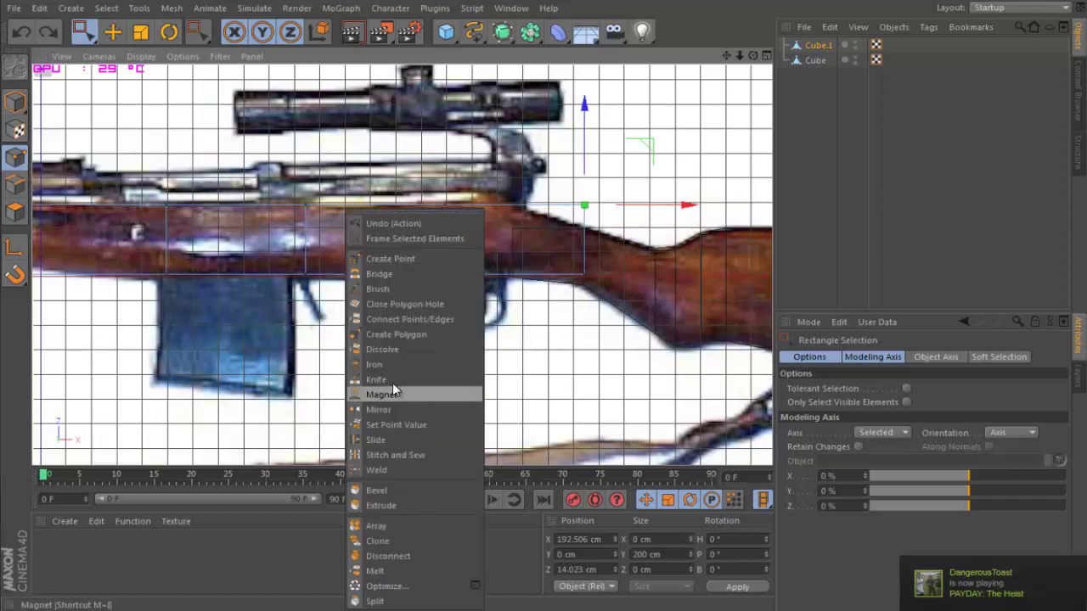
{"action": "left_click", "coordinate": [392, 383]}
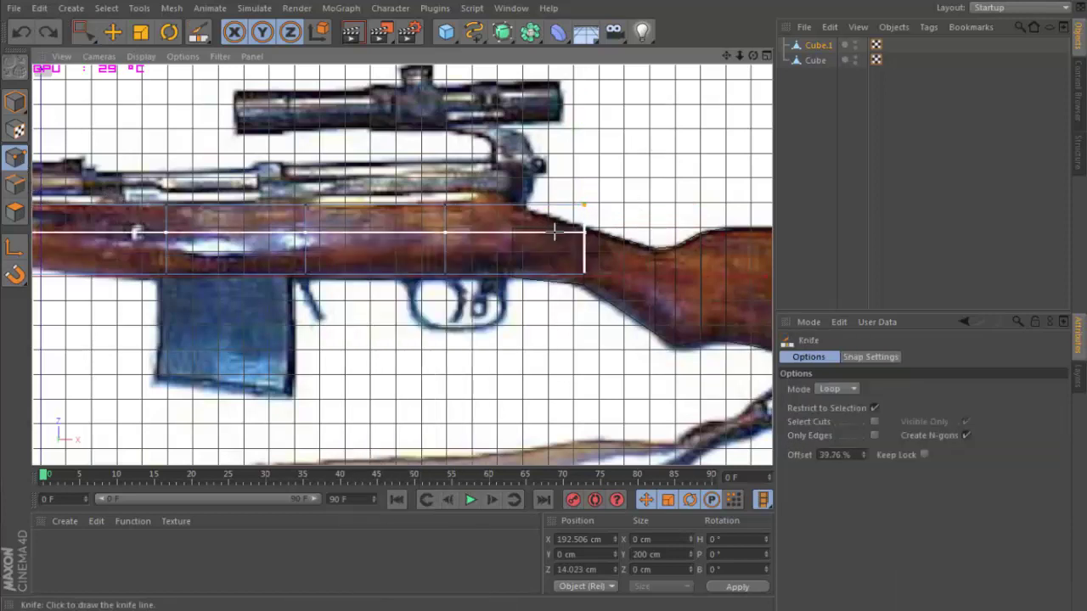
{"action": "left_click", "coordinate": [472, 214]}
{"action": "left_click", "coordinate": [17, 158]}
{"action": "left_click", "coordinate": [79, 34]}
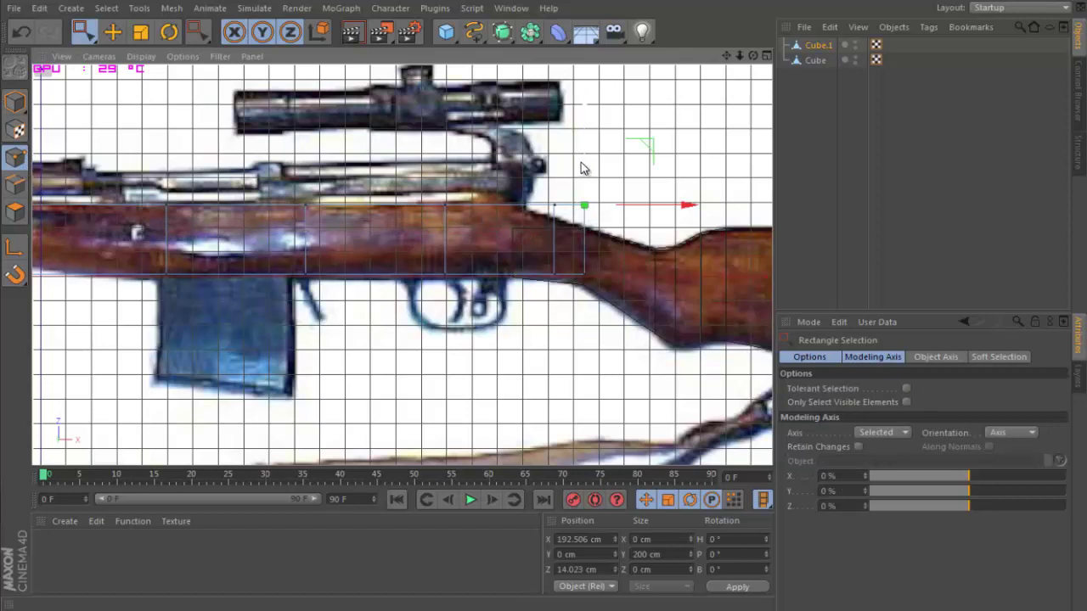
{"action": "left_click_drag", "start_coordinate": [583, 169], "coordinate": [555, 179]}
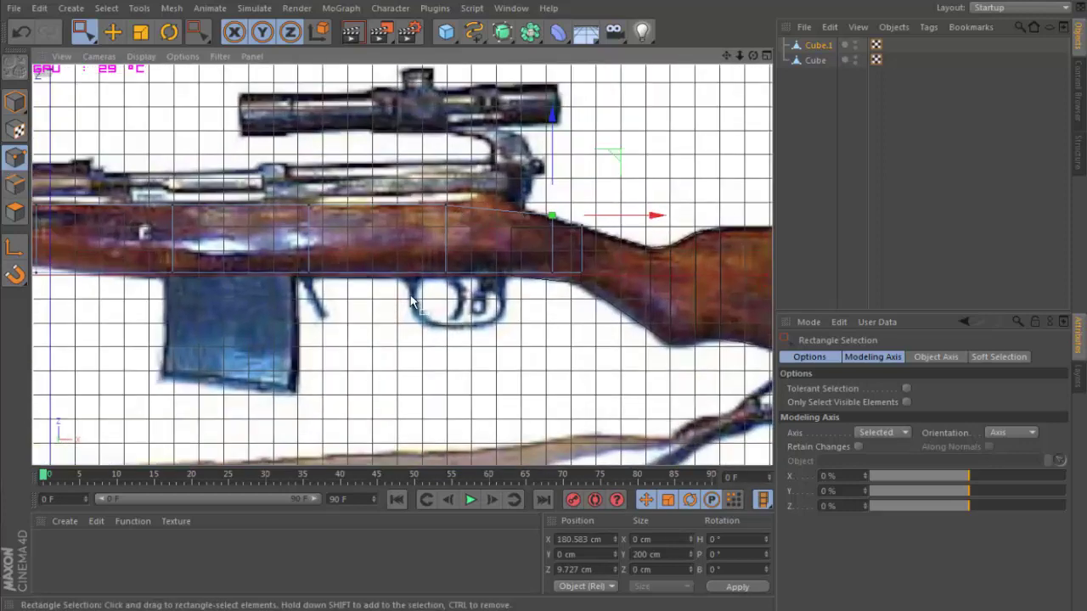
Knife another loop cut at about X 163 cm and raise its upper points to about Z 14 cm.
{"action": "right_click", "coordinate": [414, 212]}
{"action": "left_click", "coordinate": [442, 379]}
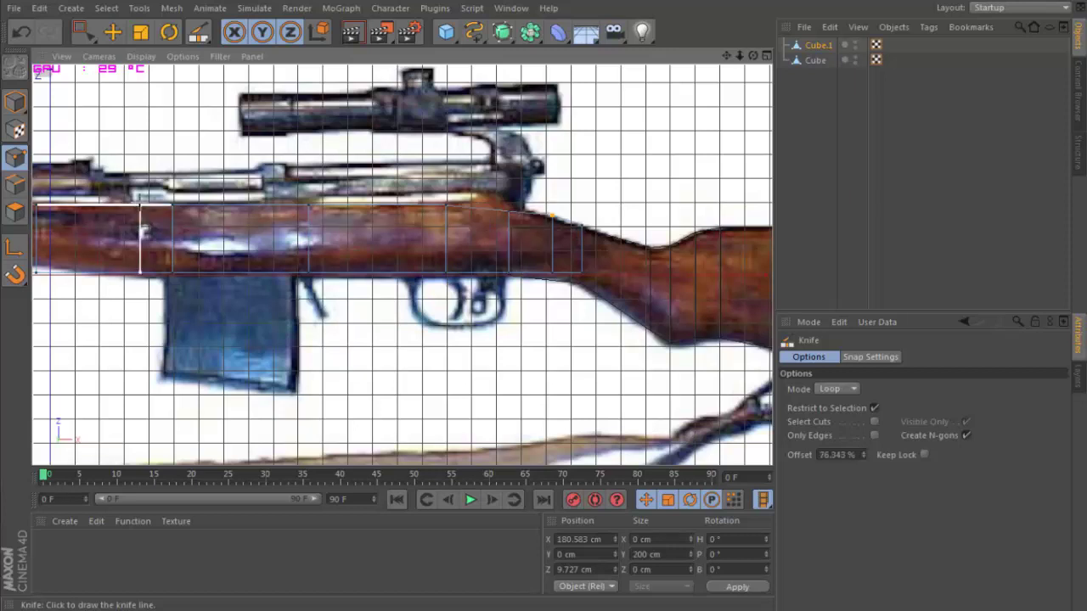
{"action": "left_click", "coordinate": [84, 32]}
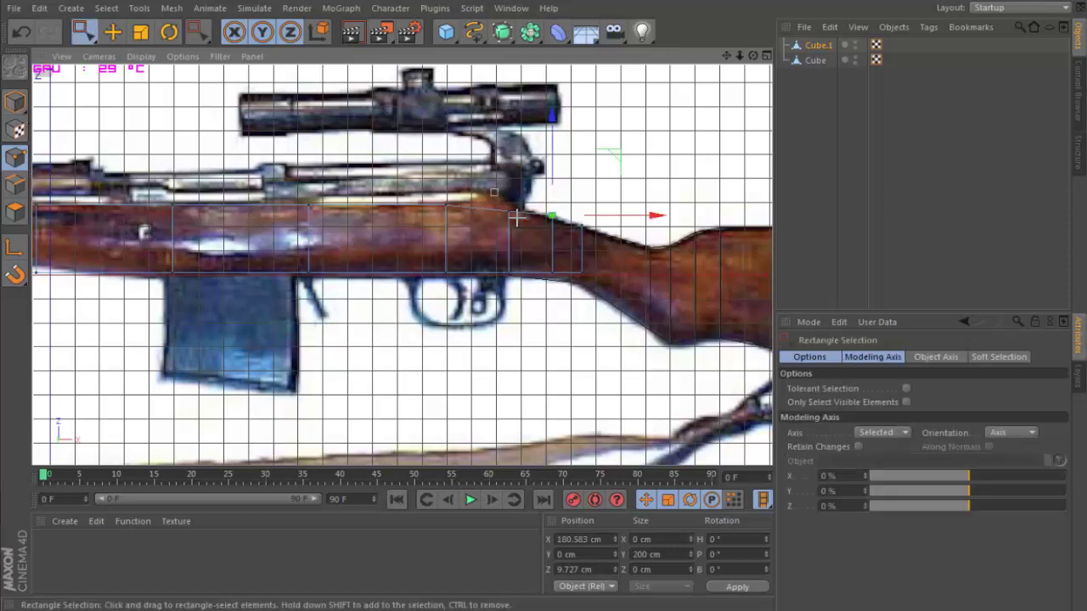
{"action": "left_click_drag", "start_coordinate": [521, 224], "coordinate": [506, 156]}
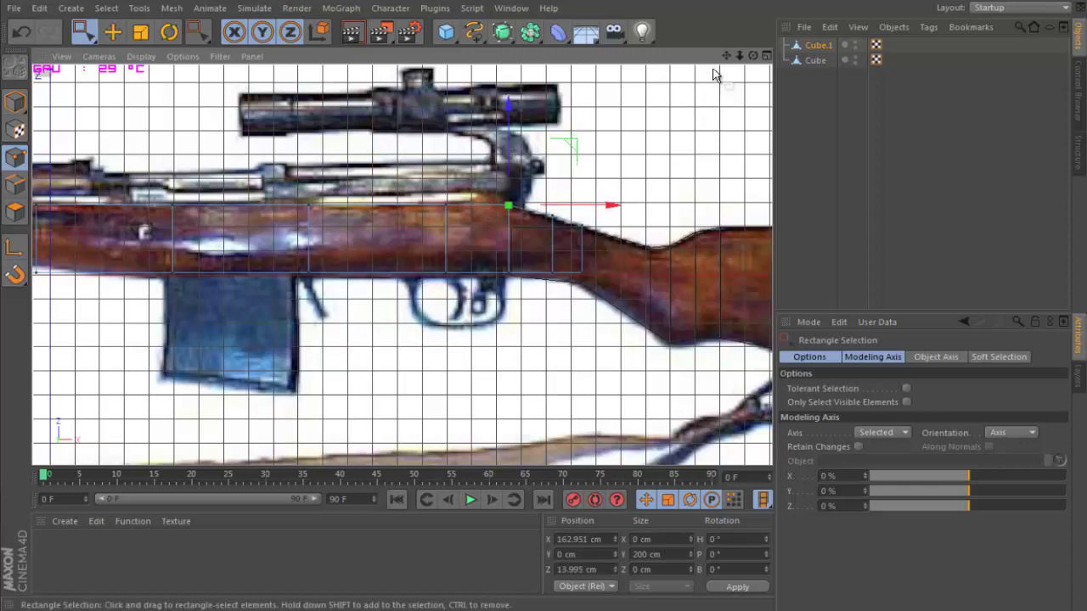
Raise the lower points of the body's front sections to follow the tapering underside of the fore-end, ending at about Z -3.7 cm at the tip.
{"action": "left_click_drag", "start_coordinate": [726, 55], "coordinate": [356, 299]}
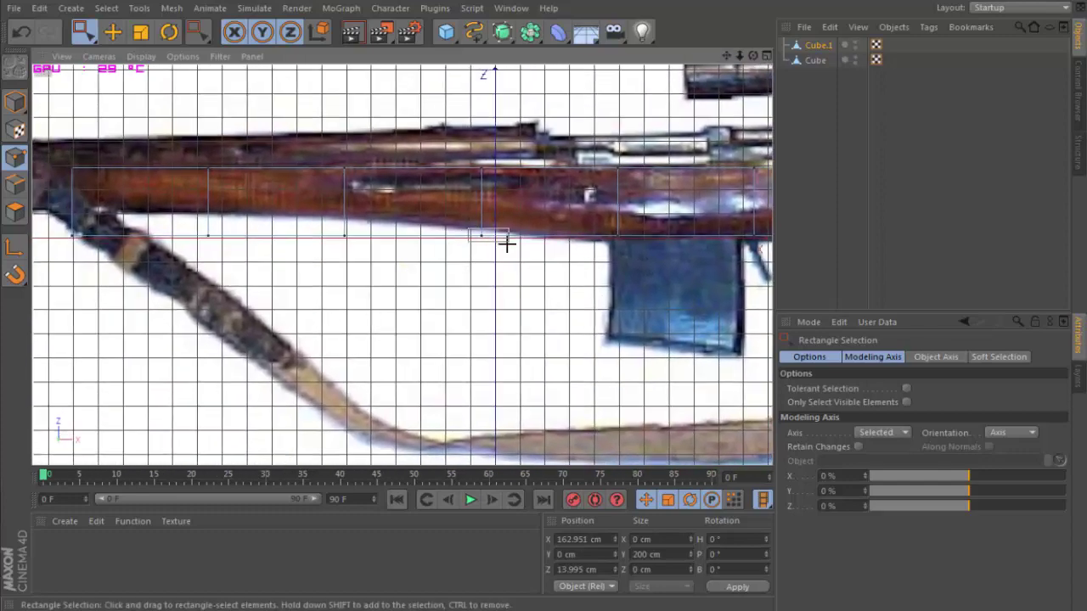
{"action": "left_click_drag", "start_coordinate": [508, 257], "coordinate": [509, 257]}
{"action": "left_click_drag", "start_coordinate": [482, 202], "coordinate": [481, 195]}
{"action": "left_click_drag", "start_coordinate": [369, 247], "coordinate": [369, 246]}
{"action": "left_click_drag", "start_coordinate": [348, 190], "coordinate": [344, 174]}
{"action": "left_click_drag", "start_coordinate": [190, 224], "coordinate": [231, 247]}
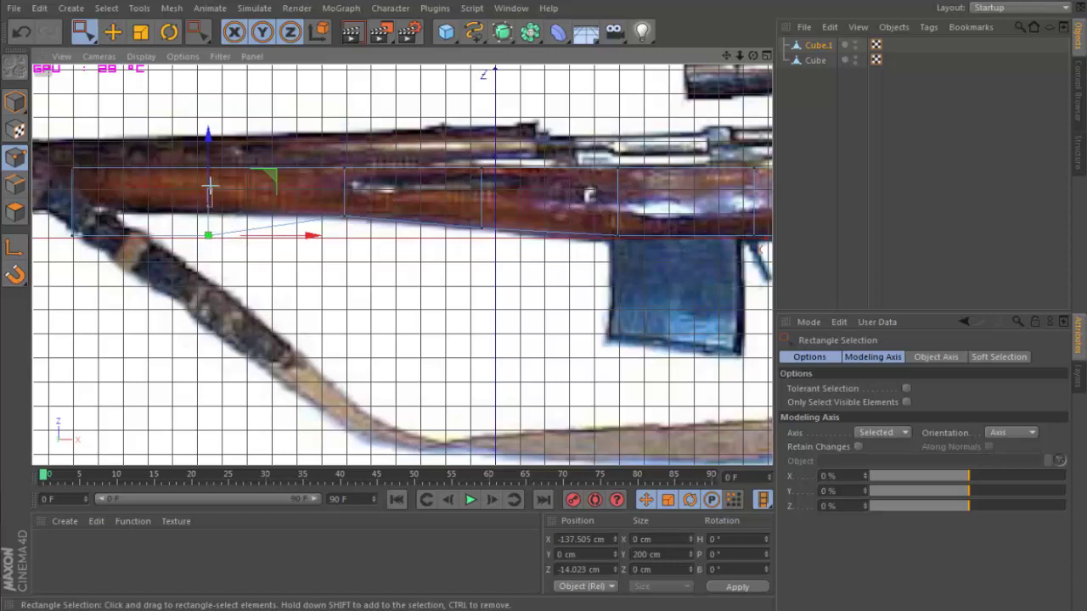
{"action": "left_click_drag", "start_coordinate": [209, 182], "coordinate": [209, 170]}
{"action": "left_click", "coordinate": [210, 176]}
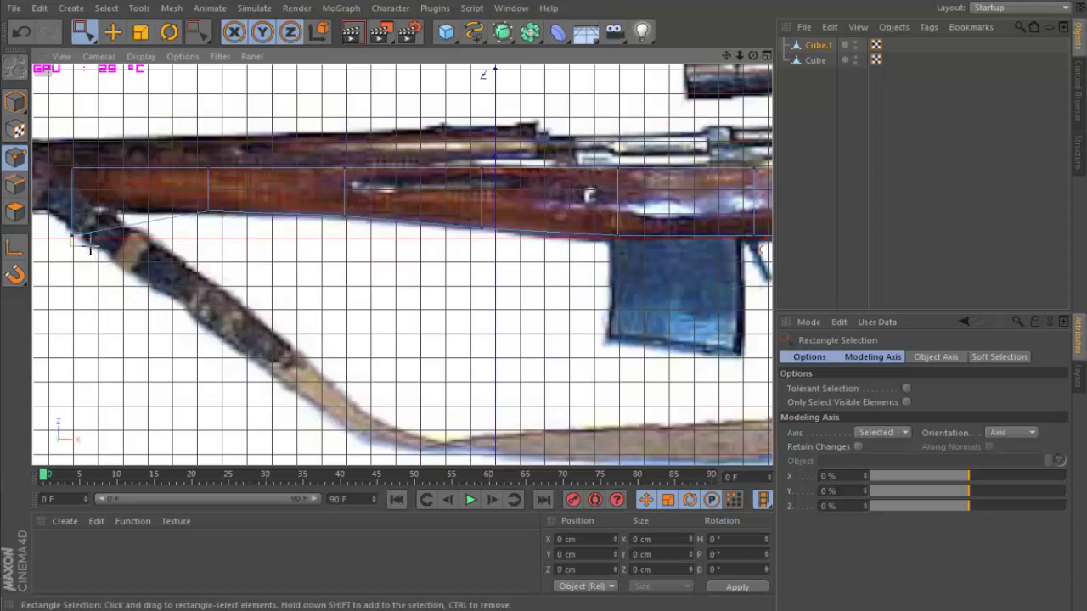
{"action": "left_click_drag", "start_coordinate": [90, 243], "coordinate": [91, 246]}
{"action": "left_click_drag", "start_coordinate": [75, 200], "coordinate": [74, 168]}
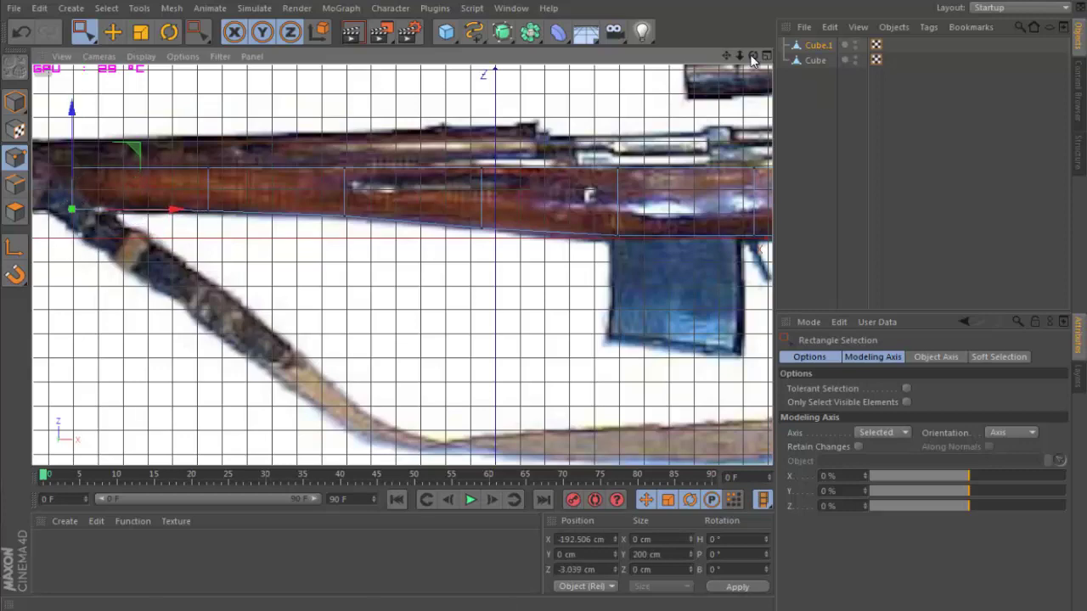
{"action": "middle_click_drag", "start_coordinate": [550, 302], "coordinate": [707, 314], "text": "alt"}
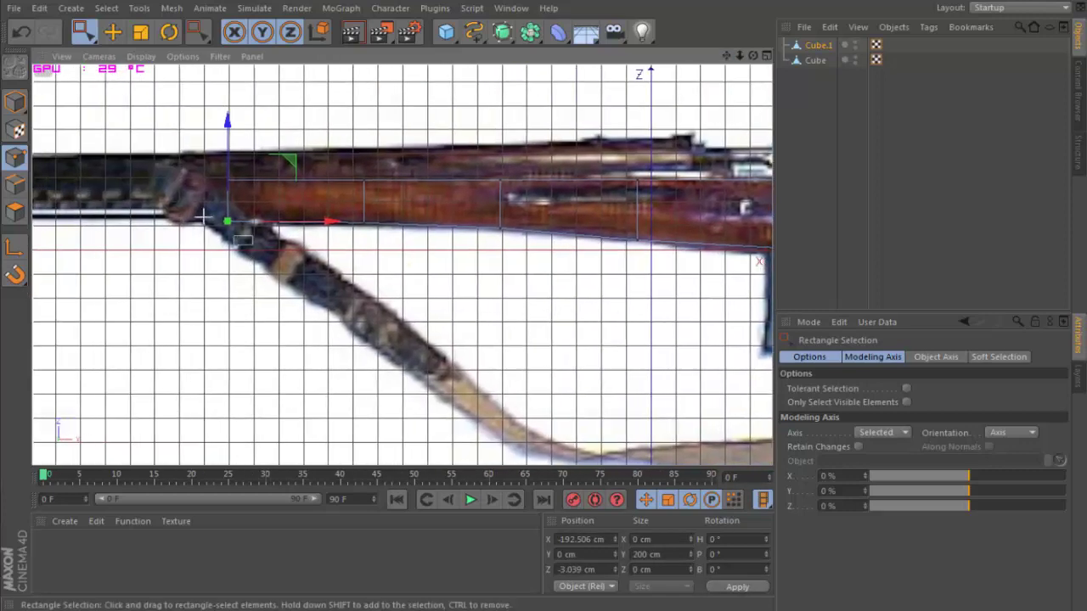
{"action": "left_click_drag", "start_coordinate": [219, 176], "coordinate": [223, 167]}
{"action": "left_click", "coordinate": [807, 151]}
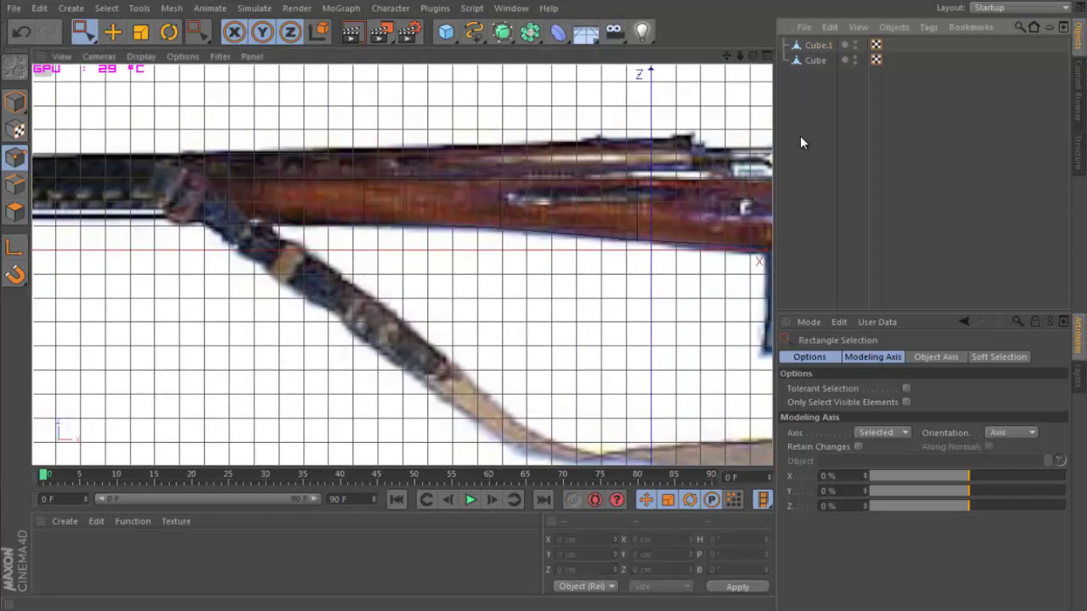
Add a third cube for the barrel, thin it to about 6.6 cm in Z and place it at about X -268.6 cm, Z 26.6 cm.
{"action": "left_click", "coordinate": [817, 46]}
{"action": "left_click_drag", "start_coordinate": [726, 56], "coordinate": [543, 297]}
{"action": "scroll", "coordinate": [479, 237], "scroll_direction": "down", "scroll_amount": 4}
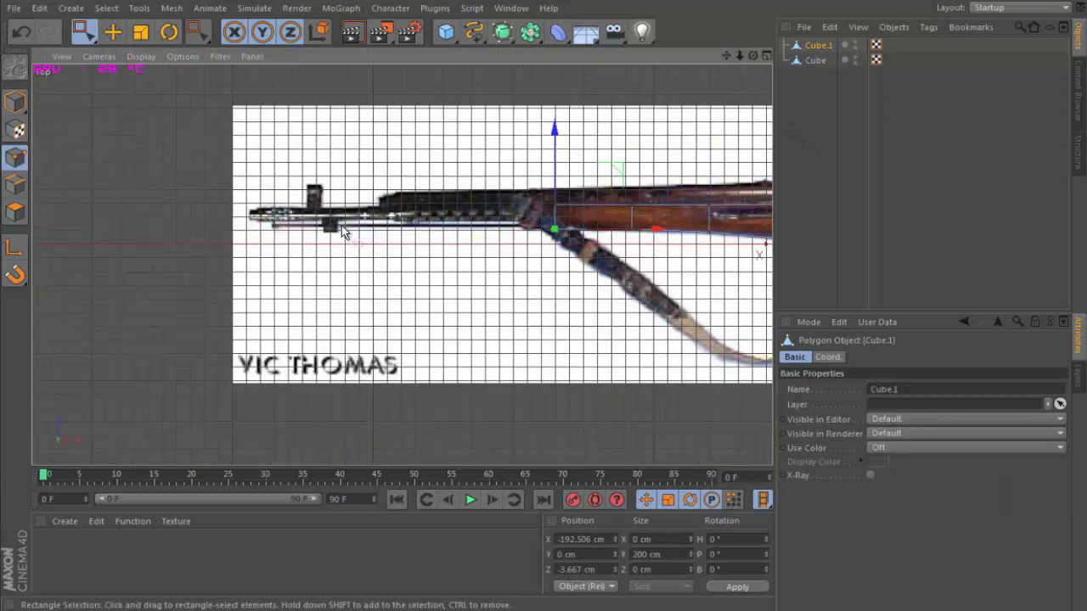
{"action": "left_click", "coordinate": [452, 34]}
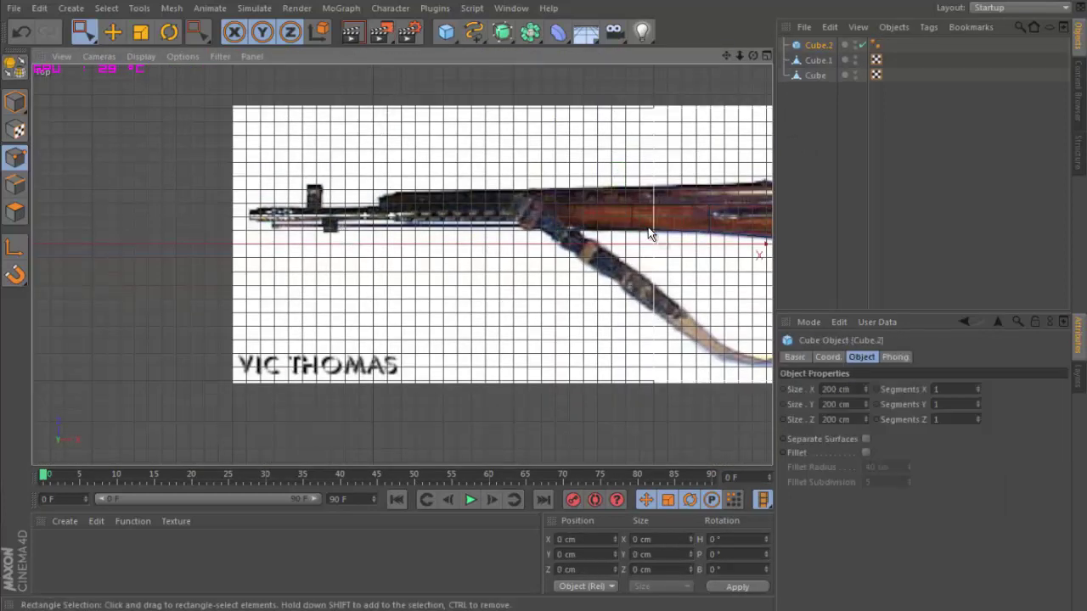
{"action": "left_click", "coordinate": [20, 102]}
{"action": "left_click", "coordinate": [112, 32]}
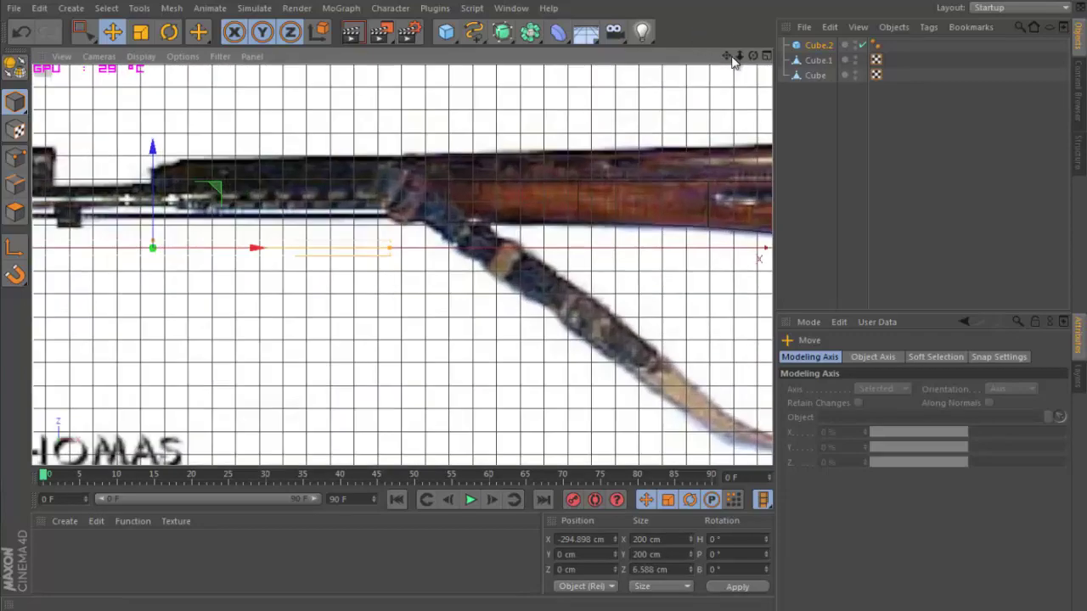
{"action": "left_click_drag", "start_coordinate": [728, 56], "coordinate": [599, 303]}
{"action": "left_click_drag", "start_coordinate": [347, 194], "coordinate": [355, 133]}
{"action": "left_click_drag", "start_coordinate": [451, 205], "coordinate": [510, 196]}
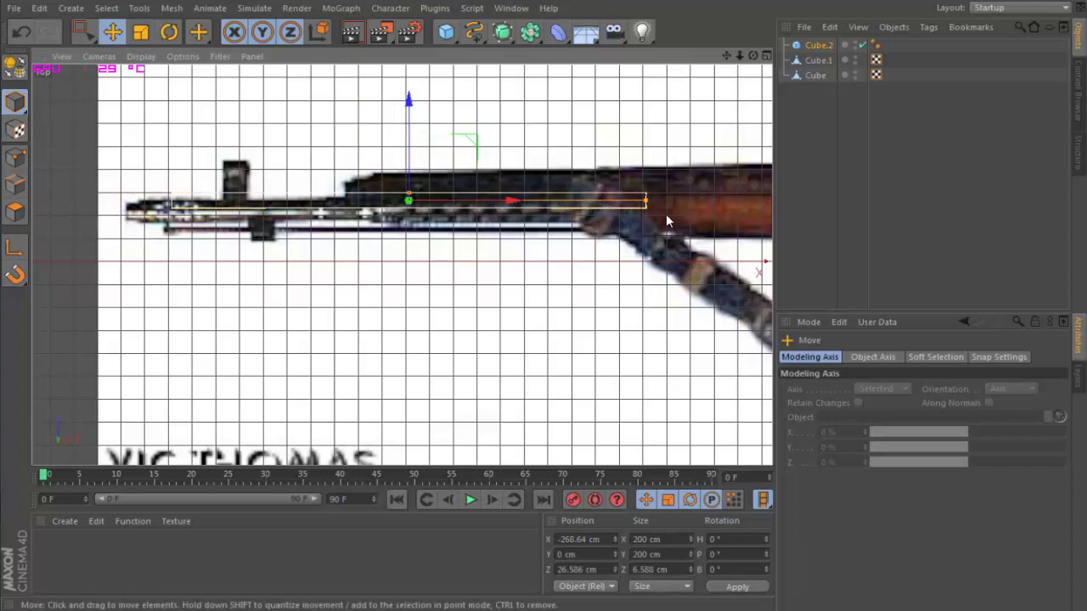
Lengthen the barrel cube to about 209 cm in X and move it to about X -271.9 cm, Z 24.9 cm.
{"action": "left_click_drag", "start_coordinate": [647, 200], "coordinate": [657, 201]}
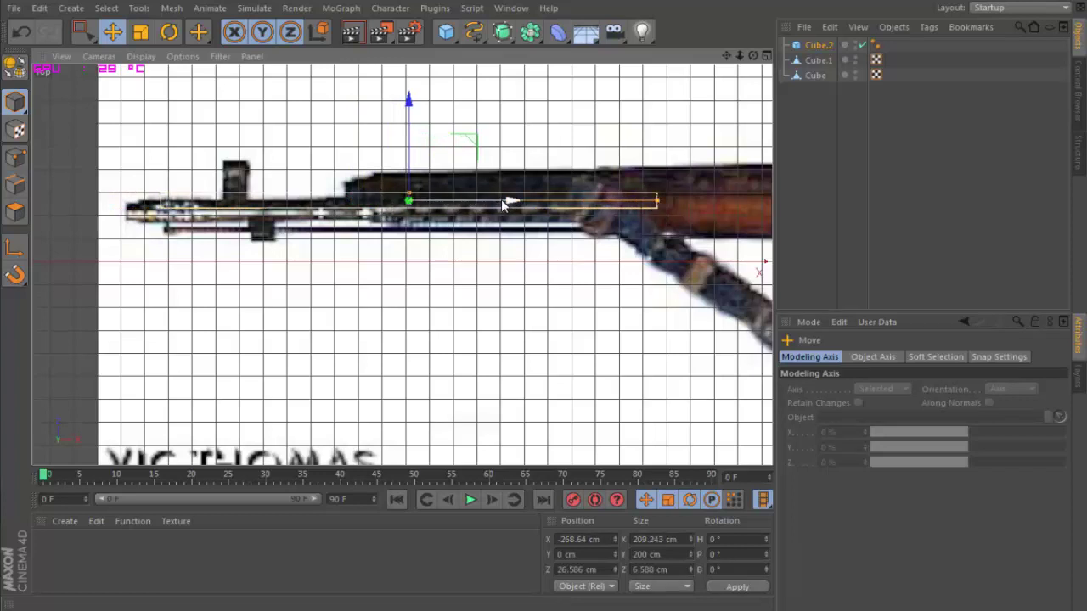
{"action": "left_click_drag", "start_coordinate": [502, 204], "coordinate": [495, 203]}
{"action": "left_click_drag", "start_coordinate": [401, 161], "coordinate": [401, 164]}
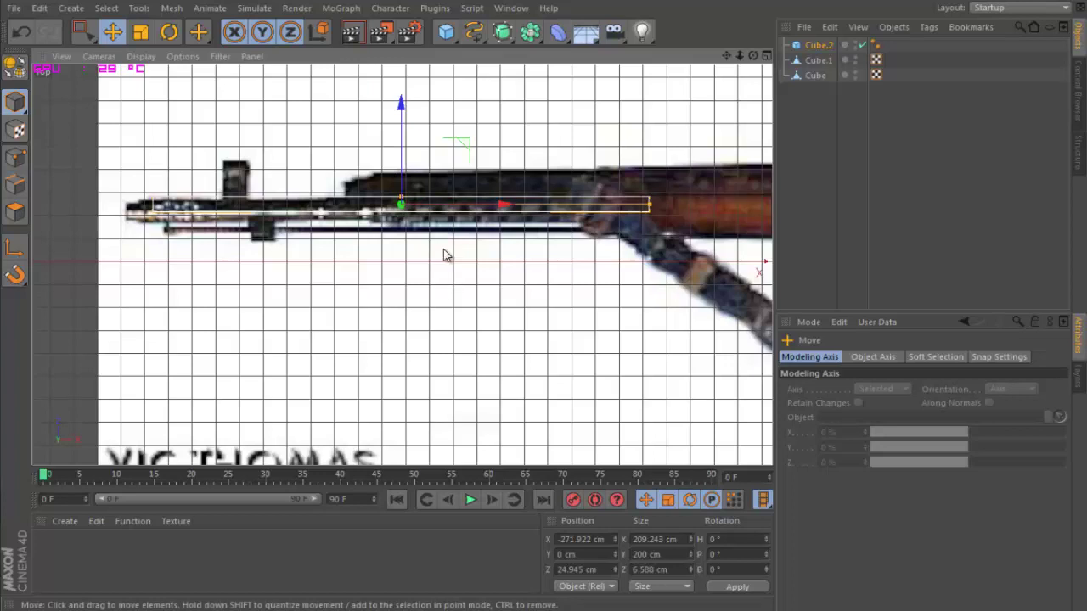
Duplicate the barrel cube, thin the copy to about 3 cm in Z and place it below the barrel at about Z 14.8 cm.
{"action": "key", "text": "ctrl+c"}
{"action": "key", "text": "ctrl+v"}
{"action": "left_click_drag", "start_coordinate": [401, 170], "coordinate": [400, 206]}
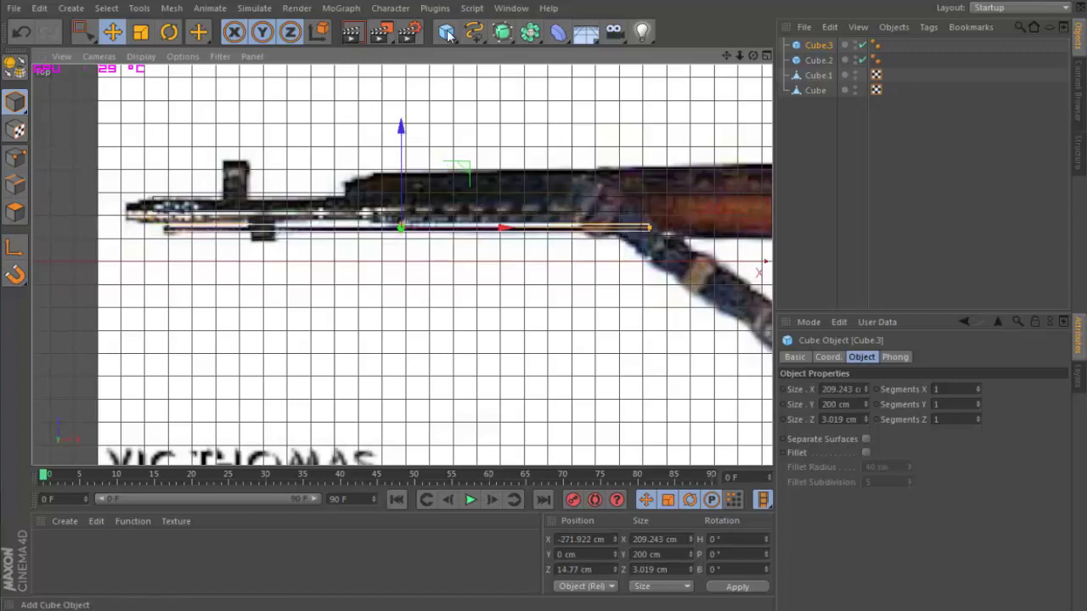
Duplicate the barrel cube for the front sight, sized about 9 cm in X and 20 cm in Z, at about X -343.5 cm, Z 34.1 cm.
{"action": "left_click", "coordinate": [604, 202]}
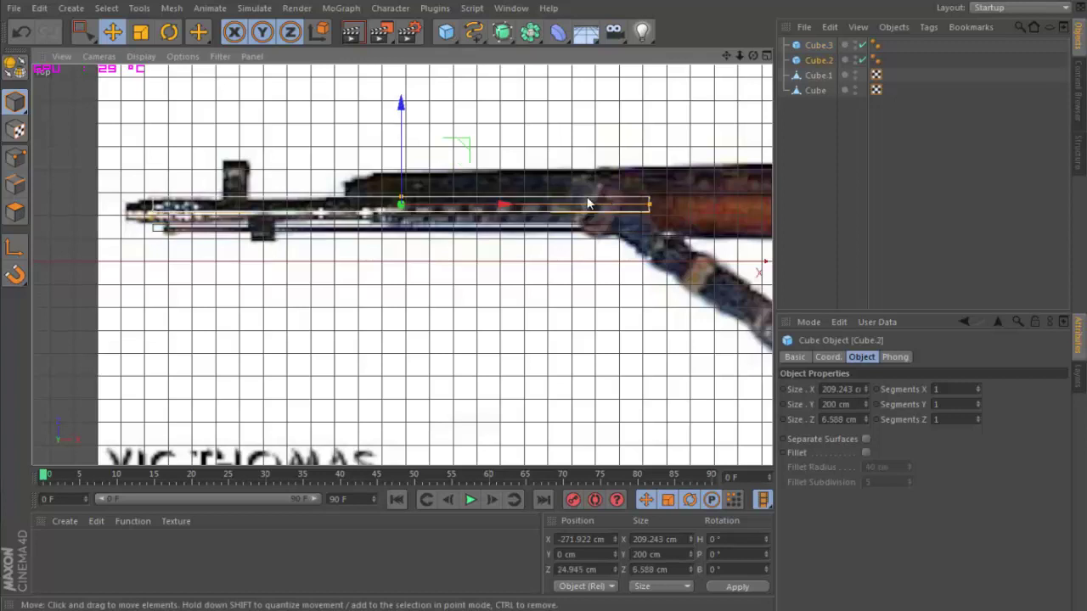
{"action": "key", "text": "ctrl+c"}
{"action": "key", "text": "ctrl+v"}
{"action": "left_click_drag", "start_coordinate": [650, 205], "coordinate": [239, 148]}
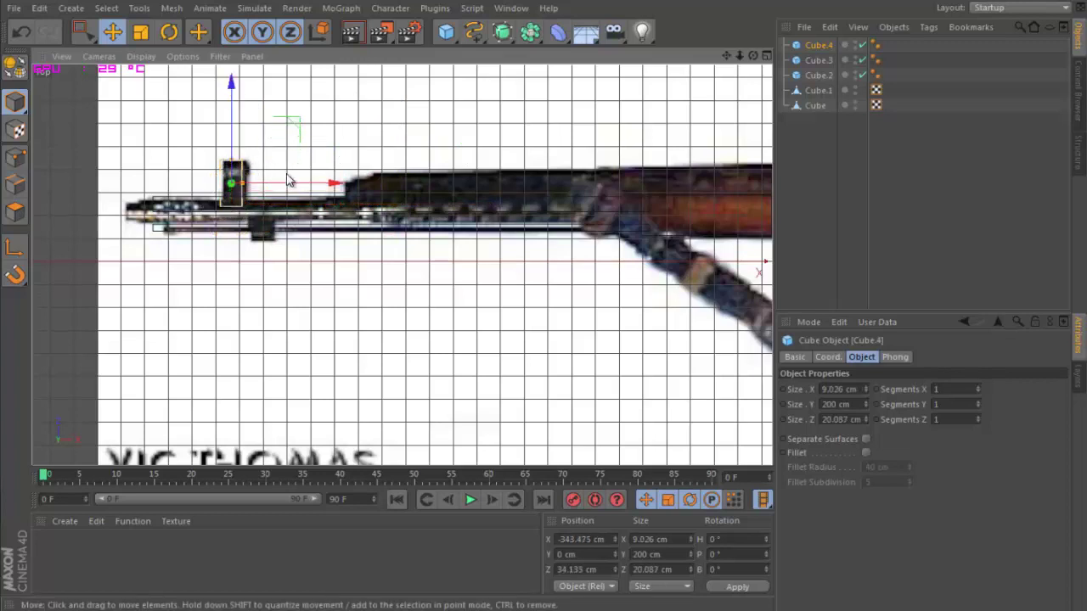
{"action": "left_click", "coordinate": [422, 124]}
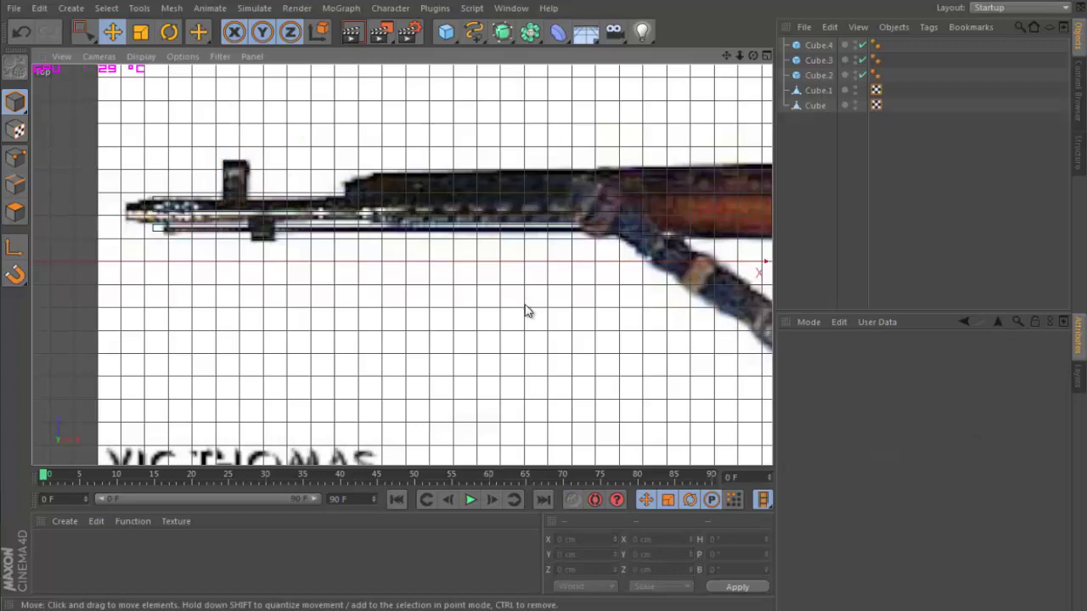
Convert the barrel, lower rod and front sight cubes to editable polygon objects.
{"action": "key", "text": "F1"}
{"action": "left_click_drag", "start_coordinate": [727, 56], "coordinate": [548, 295]}
{"action": "left_click_drag", "start_coordinate": [751, 57], "coordinate": [546, 293]}
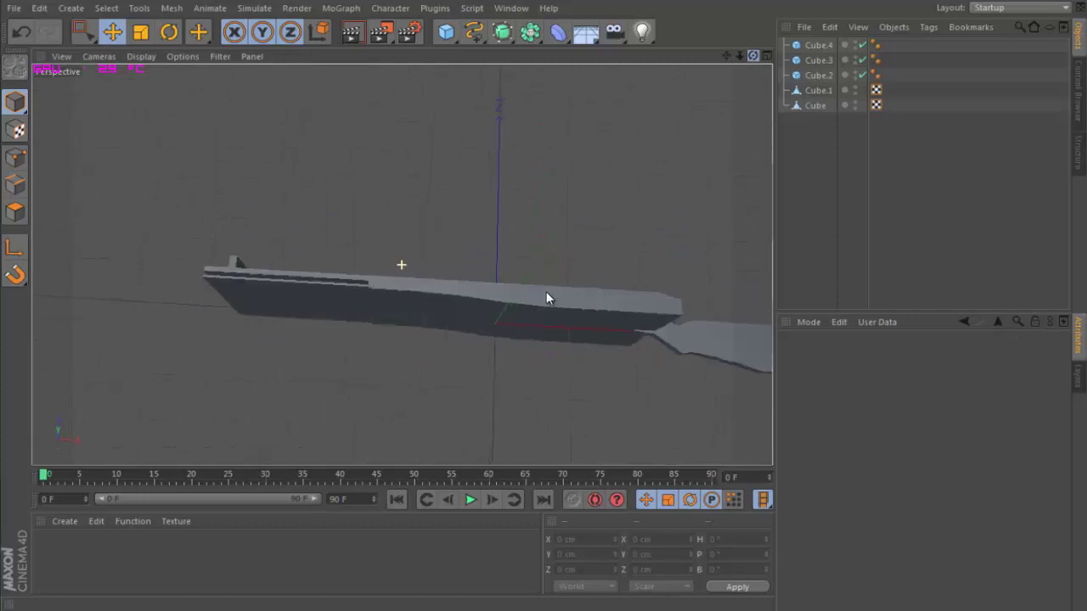
{"action": "left_click", "coordinate": [820, 45]}
{"action": "left_click", "coordinate": [885, 78]}
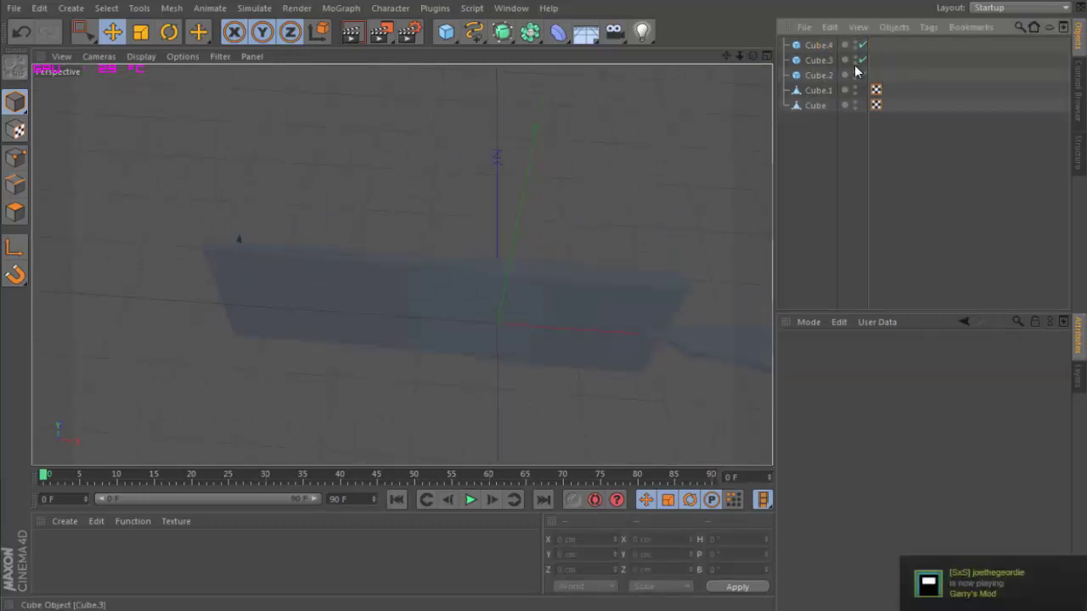
{"action": "left_click", "coordinate": [818, 46]}
{"action": "left_click", "coordinate": [821, 75], "text": "shift"}
{"action": "key", "text": "c"}
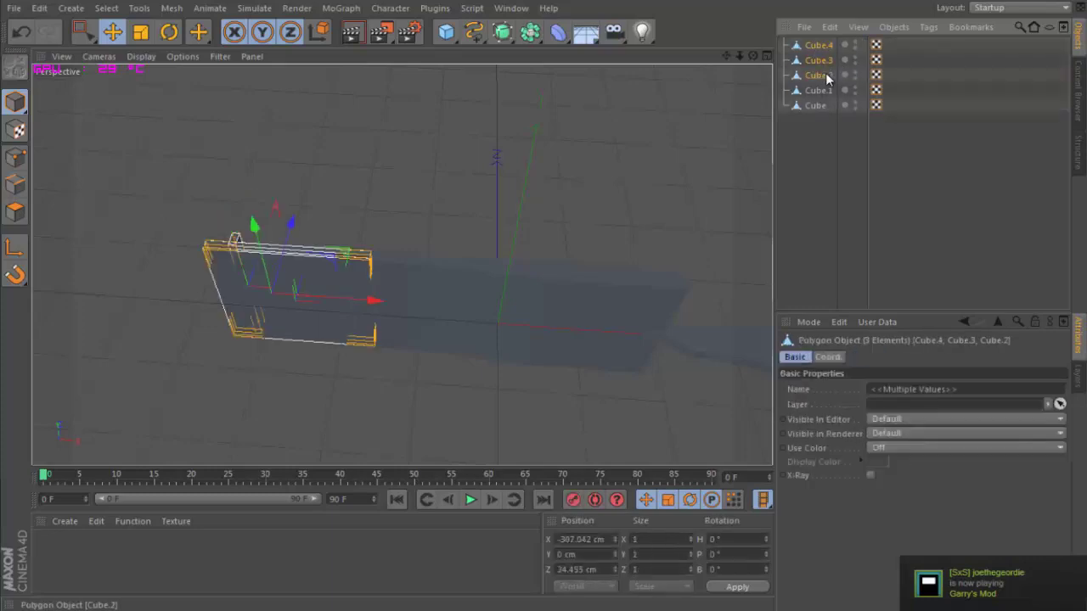
Try to scale the barrel, lower rod and front sight narrower in Y without the body.
{"action": "left_click_drag", "start_coordinate": [753, 55], "coordinate": [596, 61]}
{"action": "left_click", "coordinate": [141, 32]}
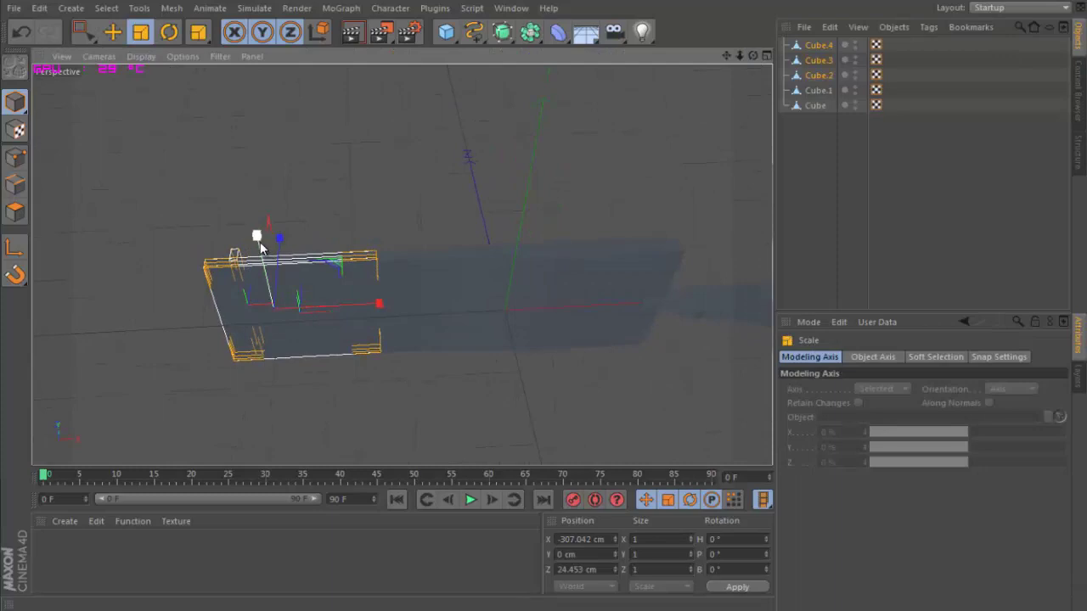
{"action": "left_click_drag", "start_coordinate": [260, 243], "coordinate": [273, 294]}
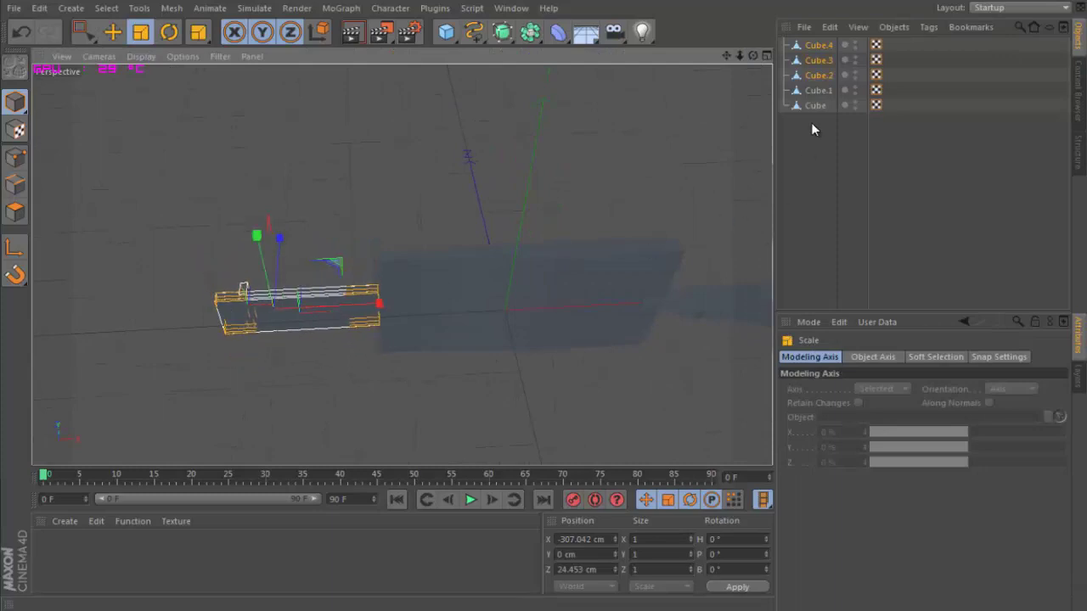
Scale the body, barrel, lower rod and front sight down together in Y to roughly the stock's thickness.
{"action": "left_click", "coordinate": [820, 90]}
{"action": "left_click", "coordinate": [819, 45], "text": "shift"}
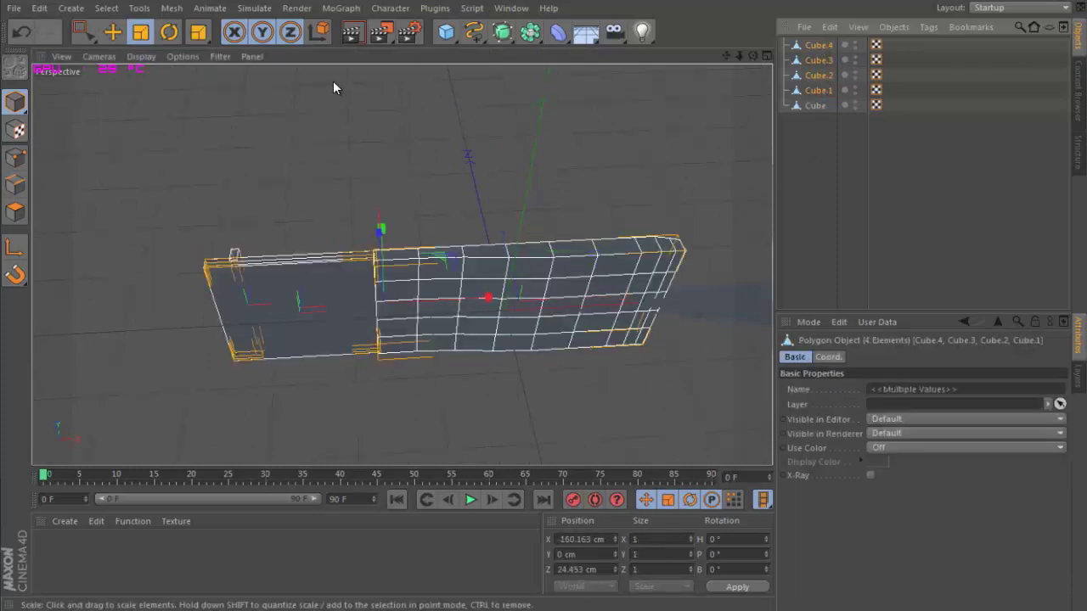
{"action": "left_click_drag", "start_coordinate": [753, 56], "coordinate": [544, 306]}
{"action": "left_click_drag", "start_coordinate": [381, 206], "coordinate": [382, 291]}
{"action": "left_click", "coordinate": [717, 142]}
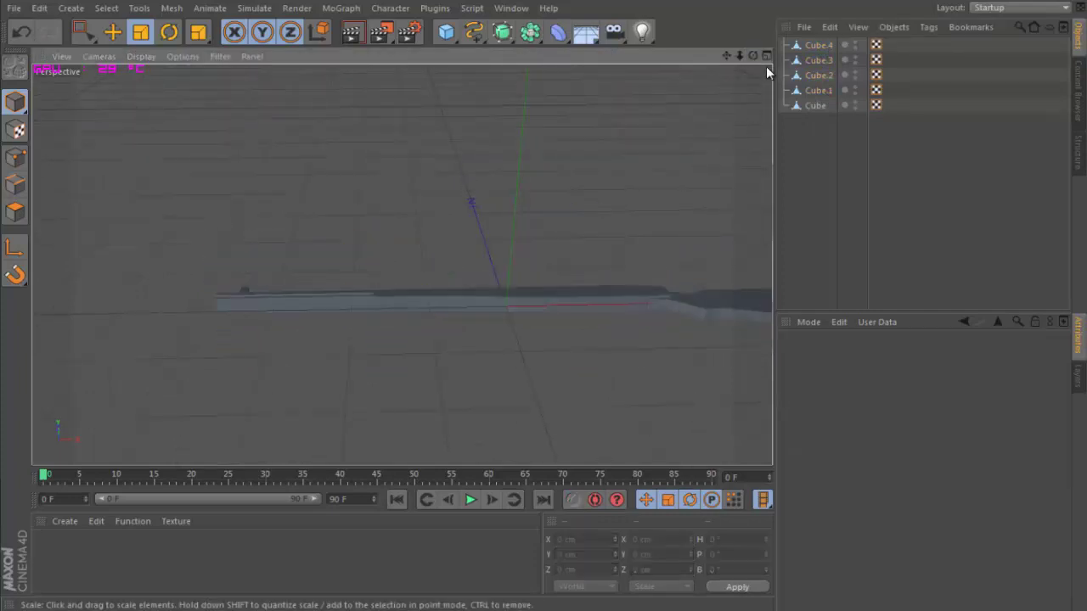
{"action": "left_click_drag", "start_coordinate": [753, 56], "coordinate": [545, 306]}
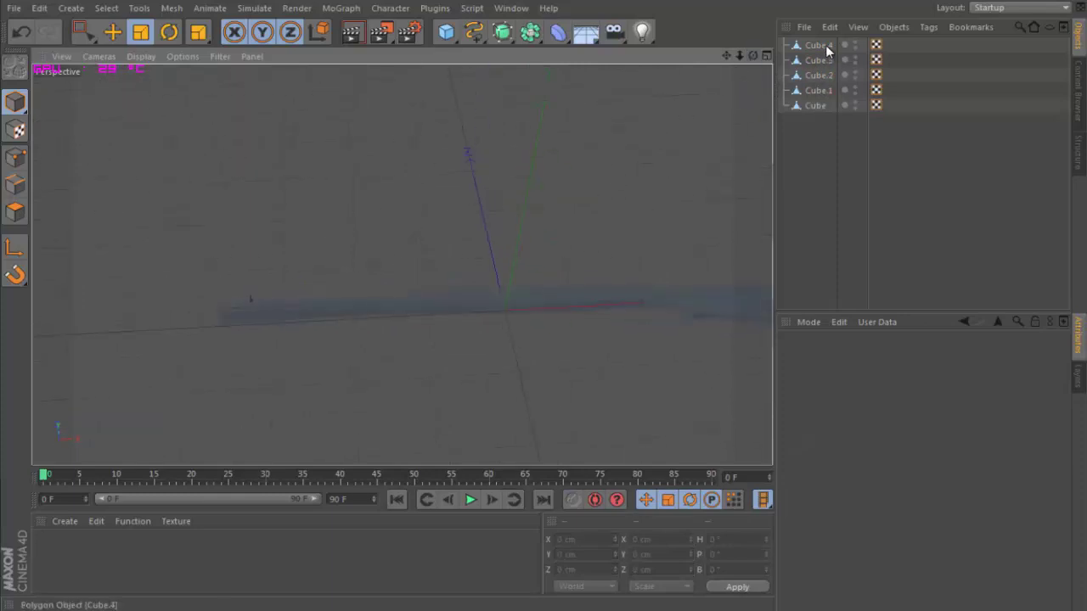
{"action": "left_click", "coordinate": [817, 45]}
{"action": "left_click", "coordinate": [818, 90], "text": "shift"}
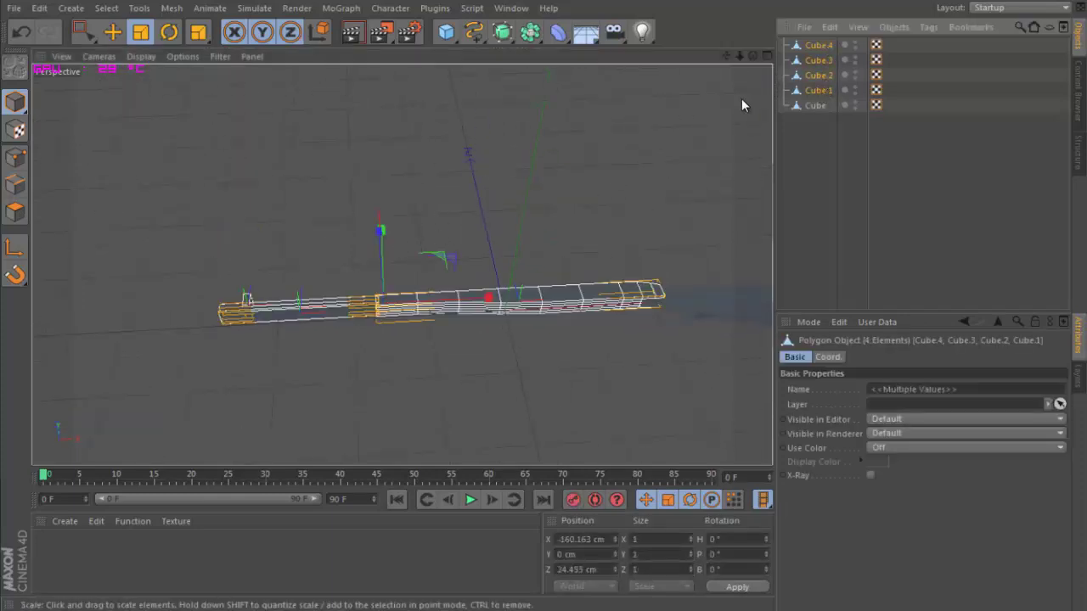
{"action": "left_click_drag", "start_coordinate": [753, 54], "coordinate": [546, 302]}
{"action": "left_click_drag", "start_coordinate": [379, 197], "coordinate": [371, 248]}
{"action": "left_click", "coordinate": [455, 202]}
Examine the rifle from several angles, checking how the body's thickness meets the stock.
{"action": "scroll", "coordinate": [455, 202], "scroll_direction": "up", "scroll_amount": 4}
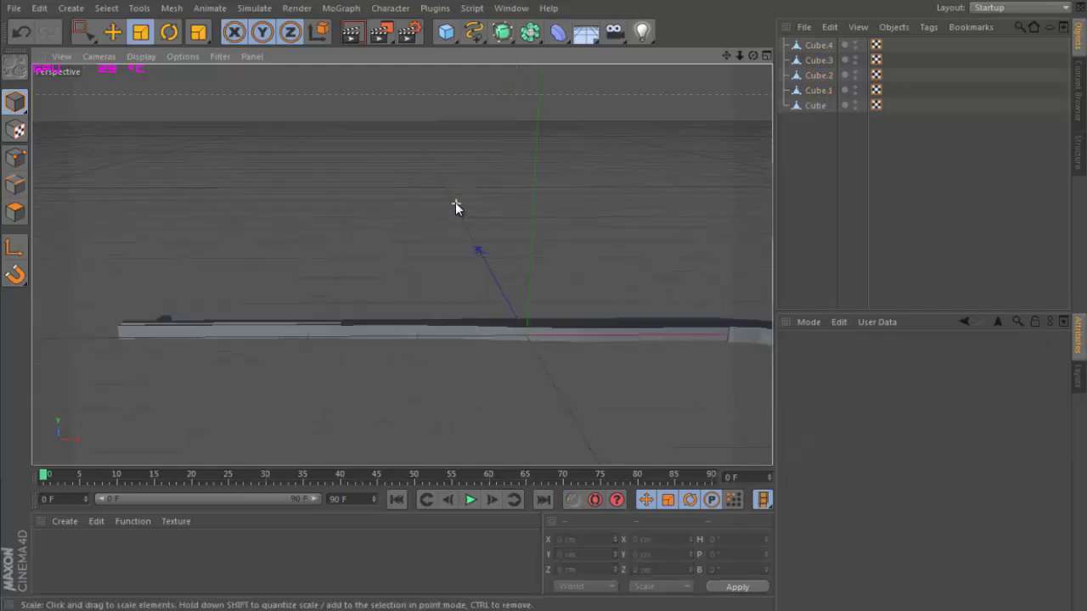
{"action": "left_click_drag", "start_coordinate": [753, 56], "coordinate": [359, 255]}
{"action": "left_click_drag", "start_coordinate": [753, 55], "coordinate": [404, 255]}
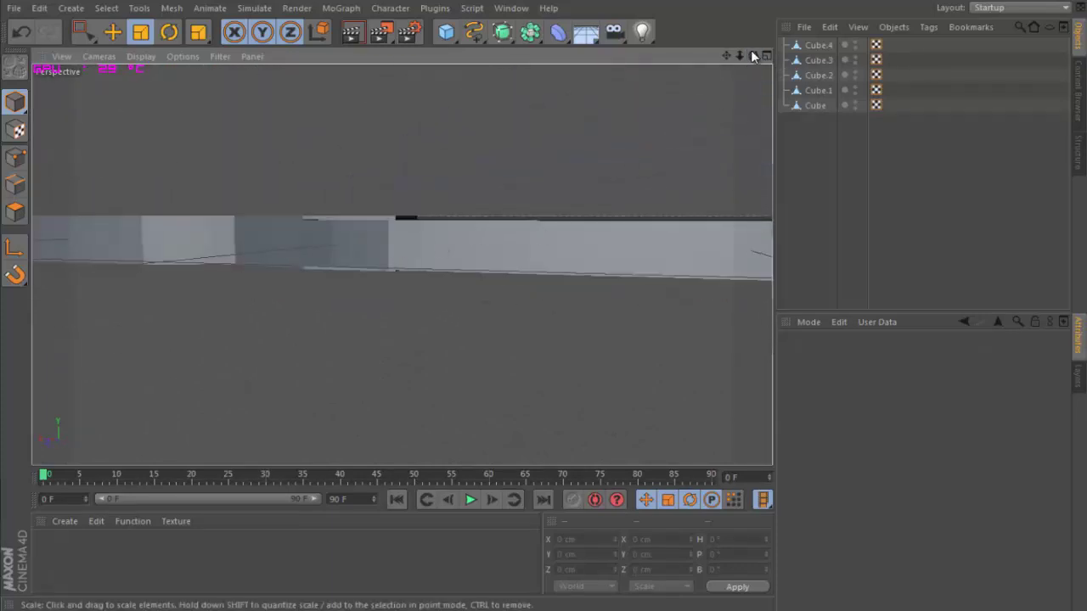
{"action": "left_click_drag", "start_coordinate": [752, 55], "coordinate": [540, 299]}
{"action": "scroll", "coordinate": [598, 153], "scroll_direction": "down", "scroll_amount": 8}
{"action": "scroll", "coordinate": [603, 150], "scroll_direction": "down", "scroll_amount": 5}
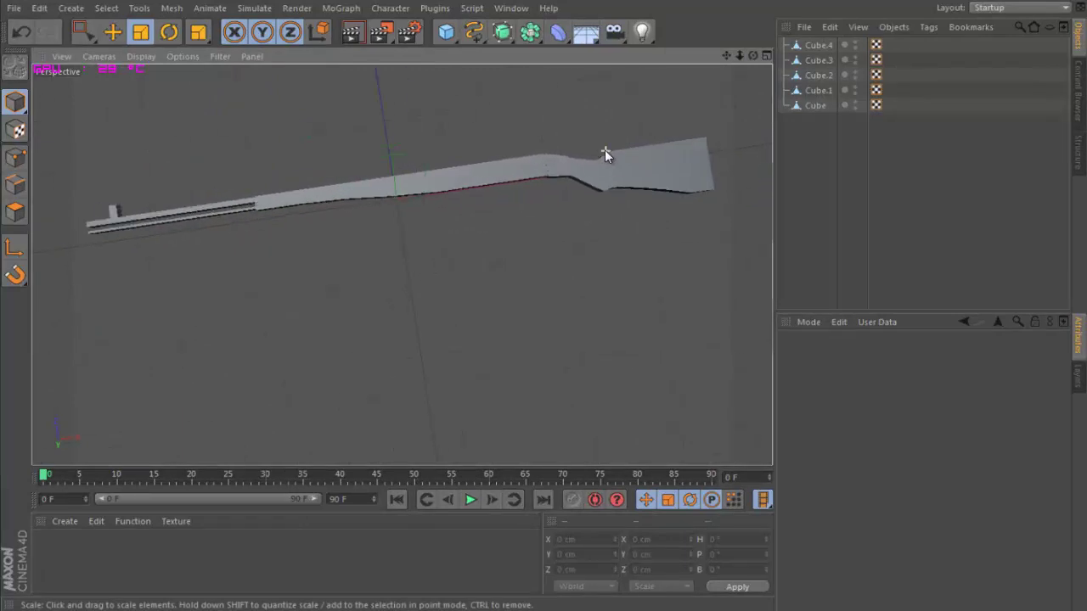
{"action": "left_click_drag", "start_coordinate": [729, 58], "coordinate": [363, 232]}
Add a cube for the block under the barrel, about 7.2 cm in X and 13.7 cm in Z, at about X -330.7 cm, Z 14.9 cm.
{"action": "key", "text": "F2"}
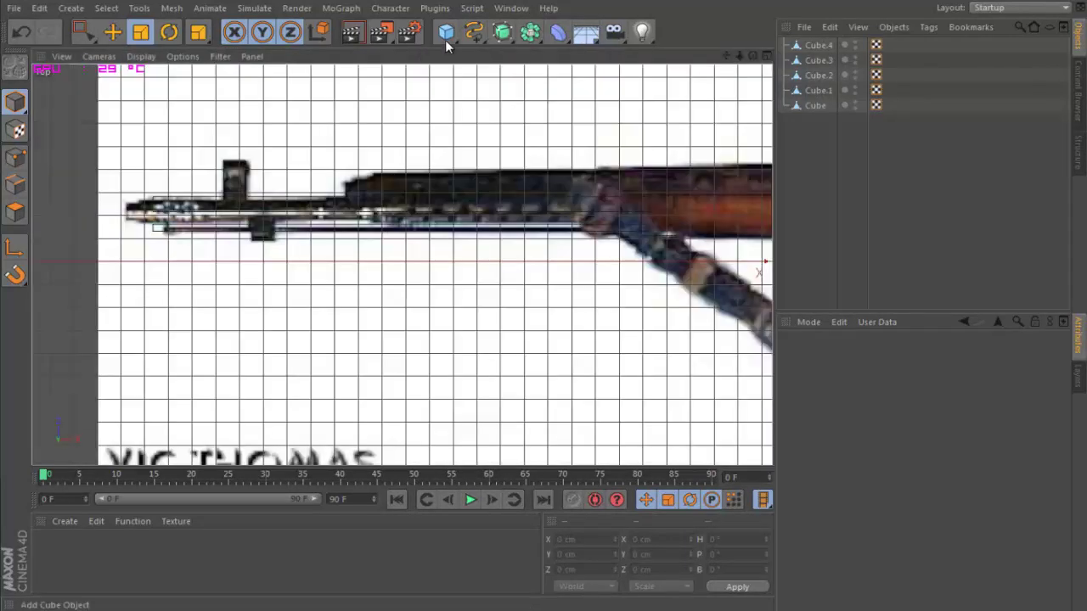
{"action": "left_click", "coordinate": [453, 40]}
{"action": "scroll", "coordinate": [683, 236], "scroll_direction": "down", "scroll_amount": 3}
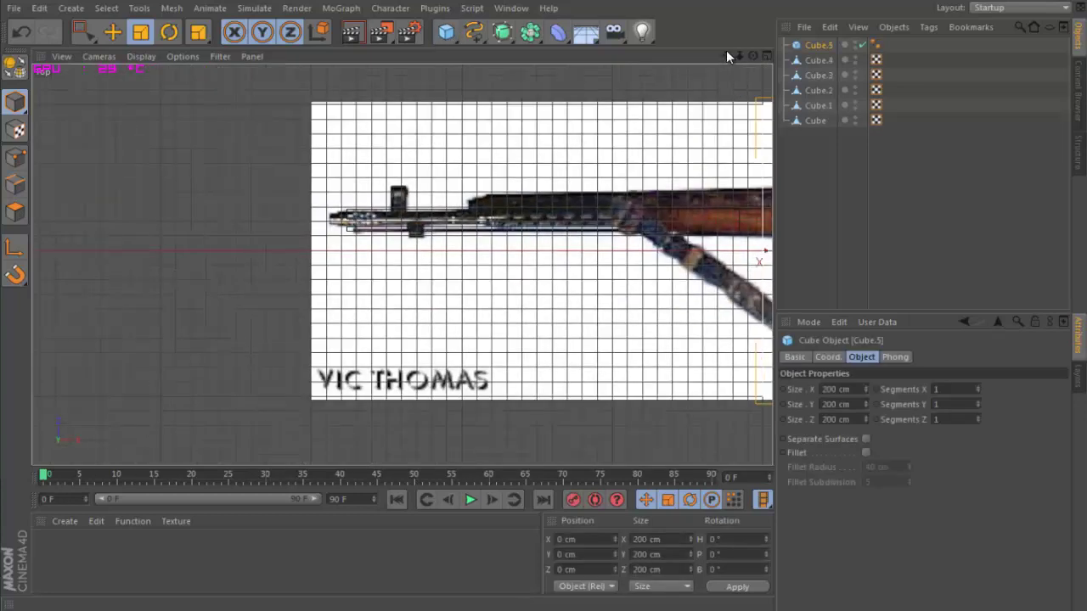
{"action": "left_click_drag", "start_coordinate": [727, 56], "coordinate": [348, 252]}
{"action": "key", "text": "e"}
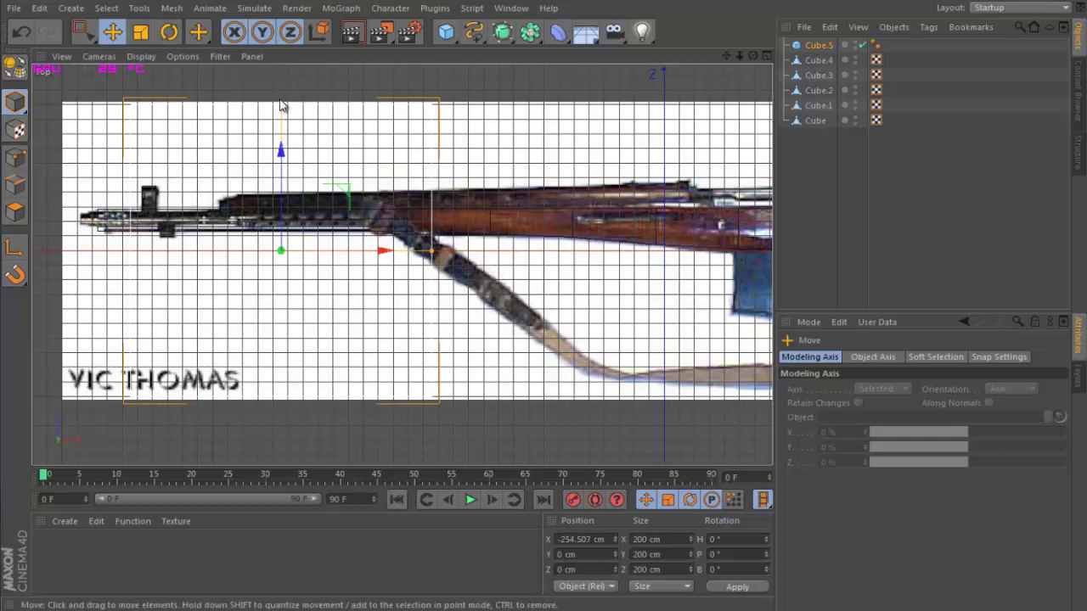
{"action": "left_click_drag", "start_coordinate": [281, 102], "coordinate": [293, 256]}
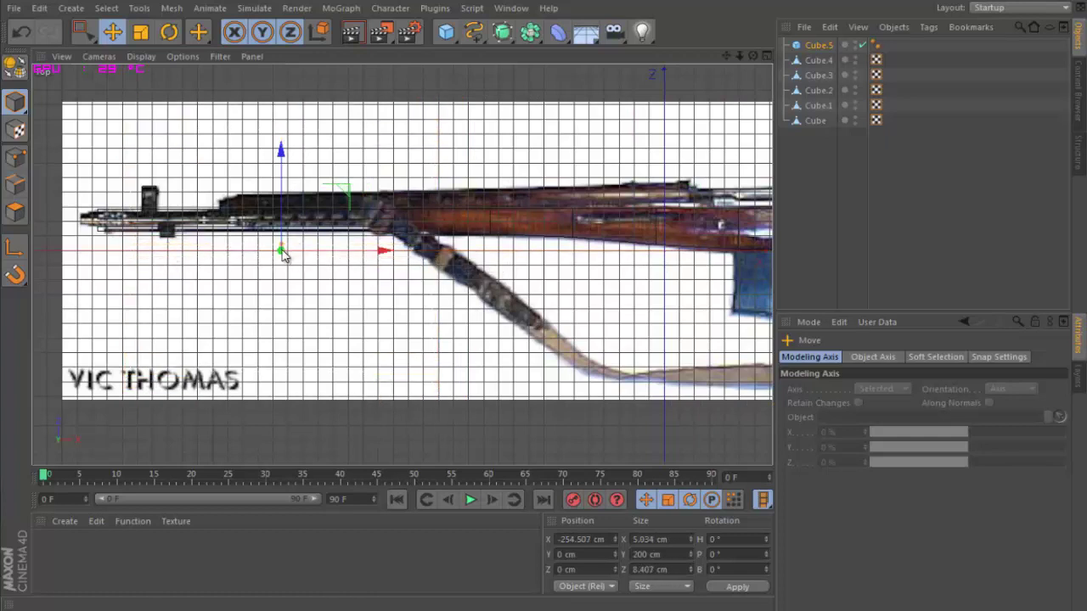
{"action": "left_click_drag", "start_coordinate": [383, 251], "coordinate": [243, 251]}
{"action": "scroll", "coordinate": [241, 237], "scroll_direction": "up", "scroll_amount": 3}
{"action": "scroll", "coordinate": [240, 231], "scroll_direction": "up", "scroll_amount": 3}
{"action": "left_click_drag", "start_coordinate": [727, 55], "coordinate": [756, 294]}
{"action": "left_click_drag", "start_coordinate": [160, 279], "coordinate": [223, 219]}
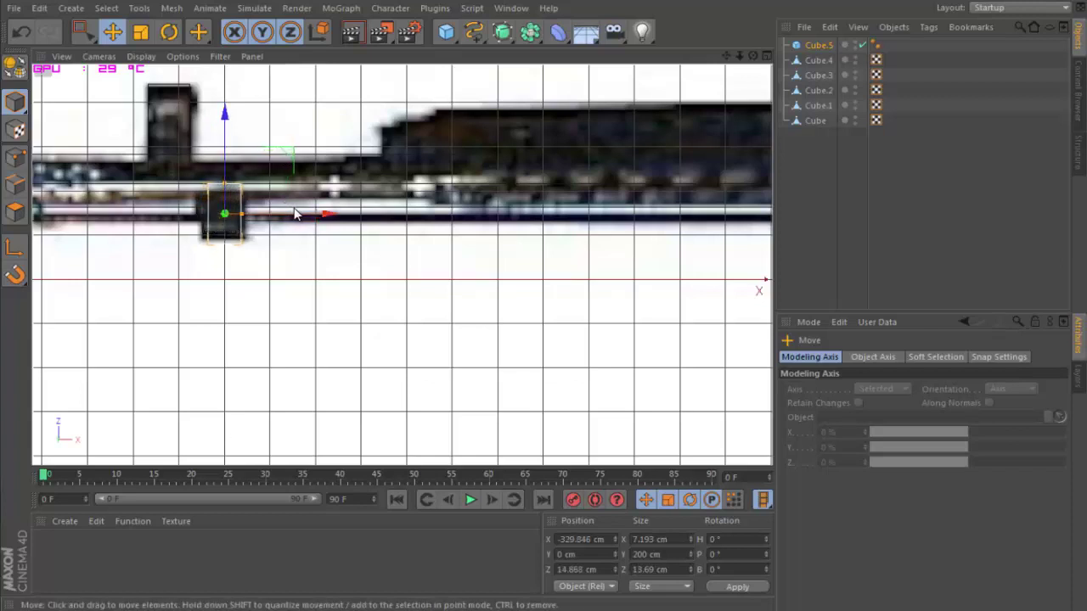
Reduce the block under the barrel to about 11.9 cm in Y and 3.7 cm in X.
{"action": "key", "text": "F1"}
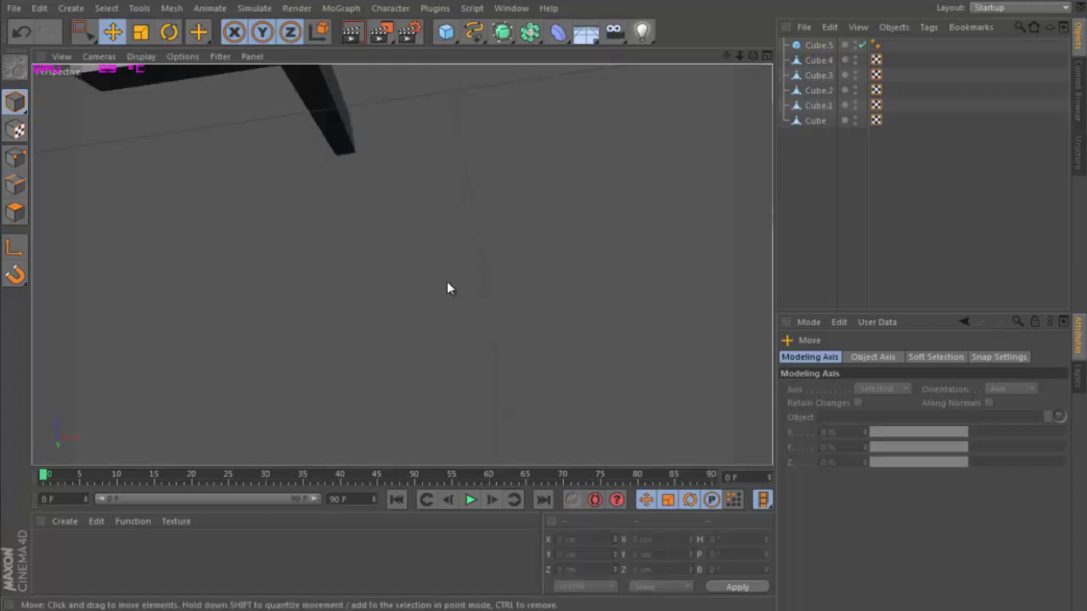
{"action": "left_click", "coordinate": [828, 46]}
{"action": "left_click_drag", "start_coordinate": [755, 56], "coordinate": [520, 284]}
{"action": "left_click_drag", "start_coordinate": [749, 85], "coordinate": [580, 197], "text": "alt"}
{"action": "scroll", "coordinate": [579, 192], "scroll_direction": "down", "scroll_amount": 4}
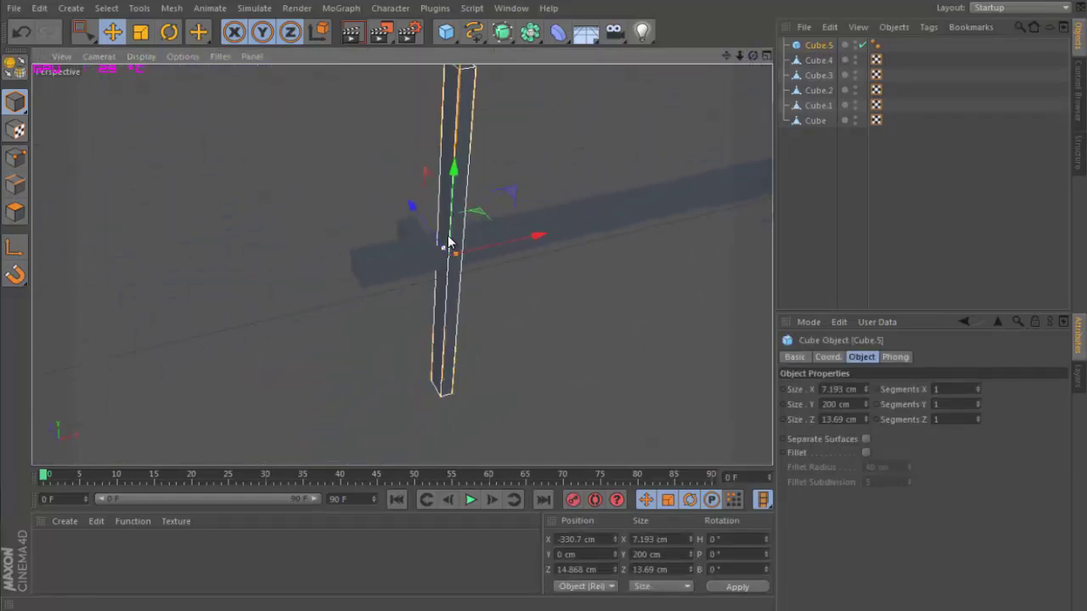
{"action": "scroll", "coordinate": [450, 239], "scroll_direction": "down", "scroll_amount": 3}
{"action": "left_click_drag", "start_coordinate": [457, 118], "coordinate": [461, 221]}
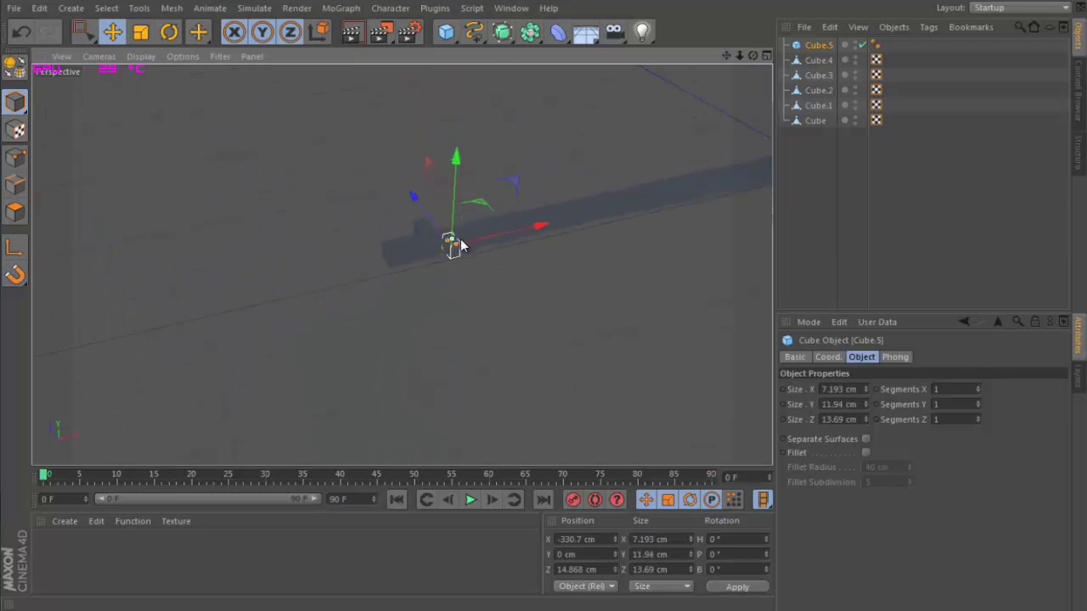
{"action": "left_click", "coordinate": [585, 151]}
{"action": "scroll", "coordinate": [585, 151], "scroll_direction": "up", "scroll_amount": 5}
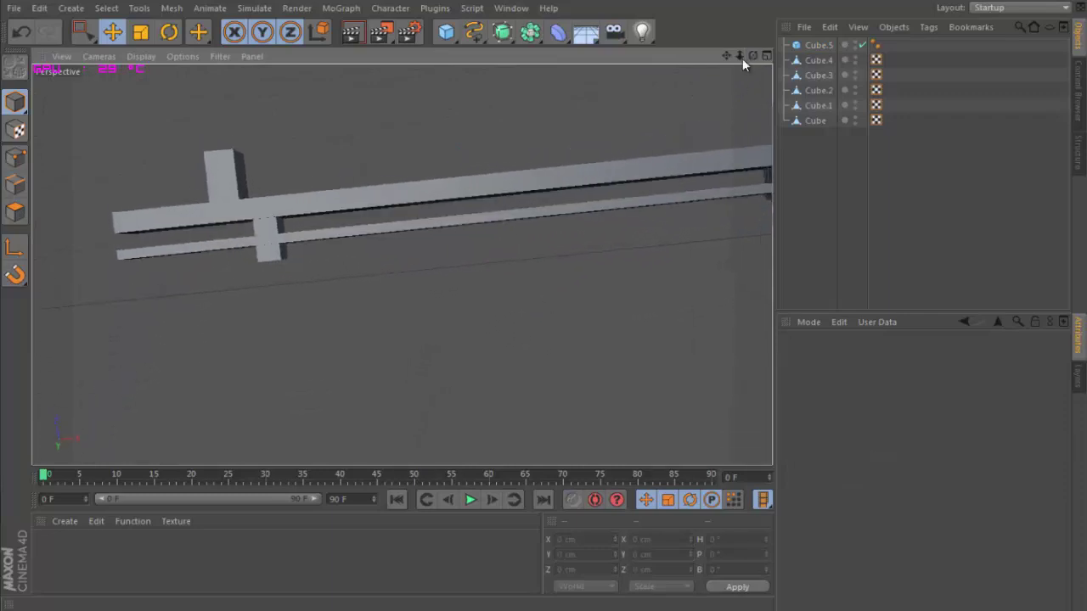
{"action": "left_click", "coordinate": [275, 248]}
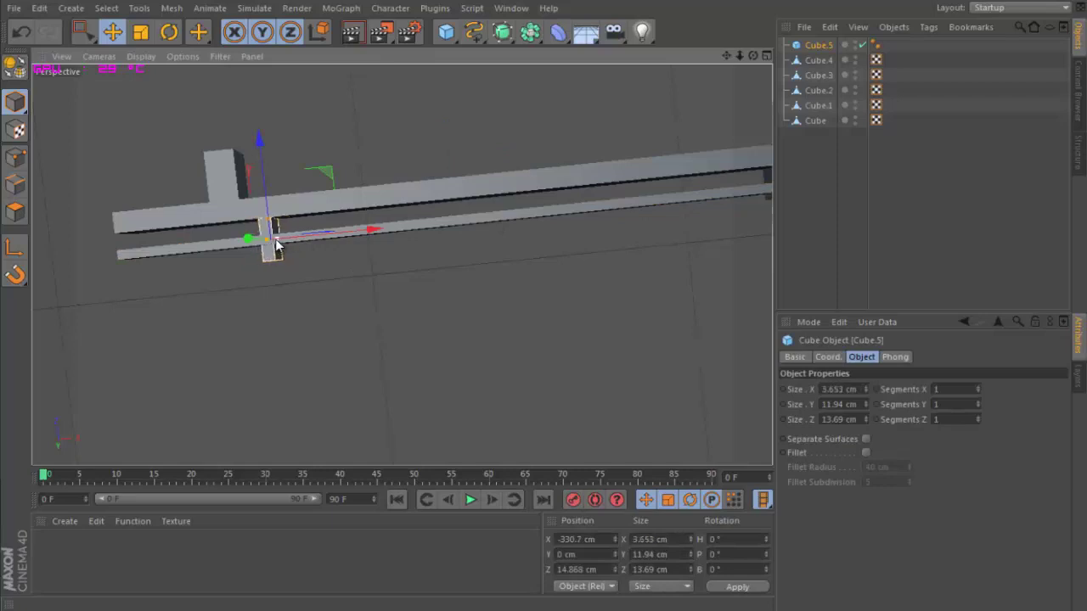
{"action": "left_click", "coordinate": [434, 125]}
Scale the front sight down in X to about 4.5 cm.
{"action": "scroll", "coordinate": [434, 124], "scroll_direction": "down", "scroll_amount": 8}
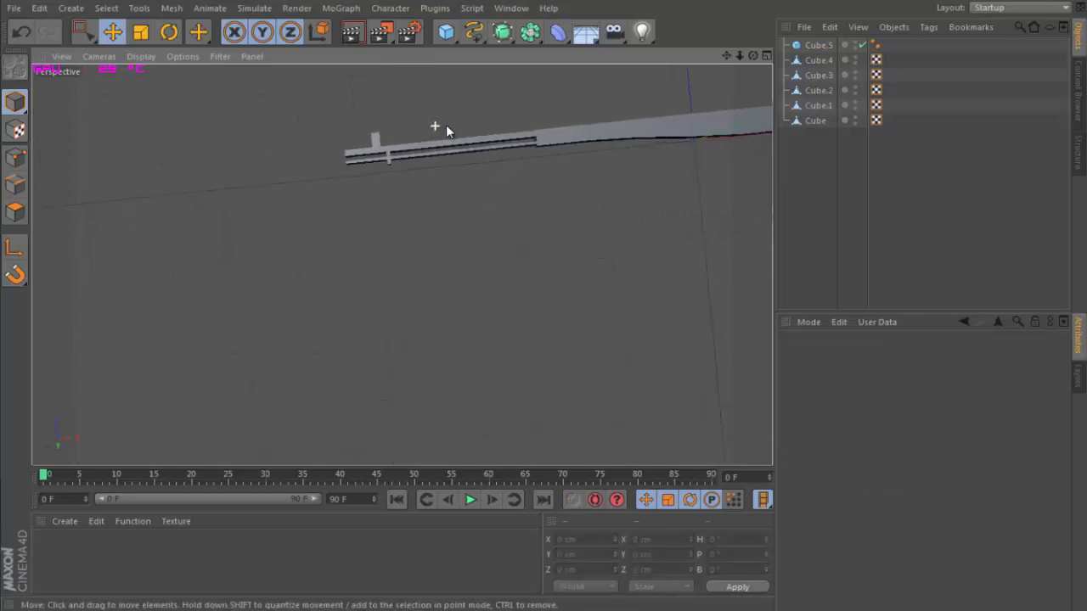
{"action": "left_click_drag", "start_coordinate": [727, 56], "coordinate": [532, 298]}
{"action": "scroll", "coordinate": [642, 146], "scroll_direction": "down", "scroll_amount": 2}
{"action": "left_click", "coordinate": [167, 233]}
{"action": "scroll", "coordinate": [181, 232], "scroll_direction": "up", "scroll_amount": 5}
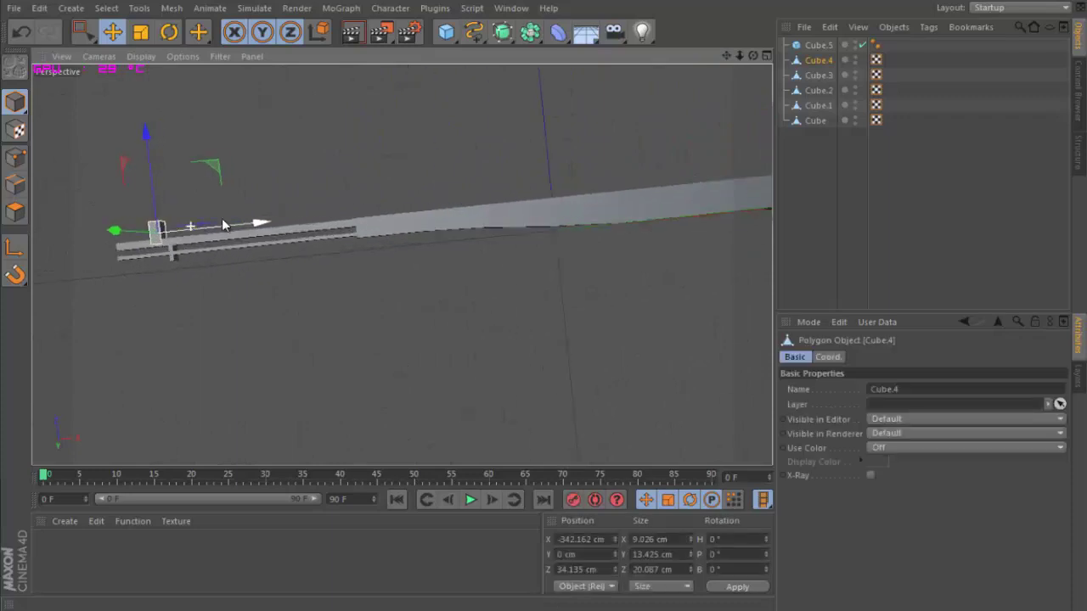
{"action": "left_click", "coordinate": [141, 32]}
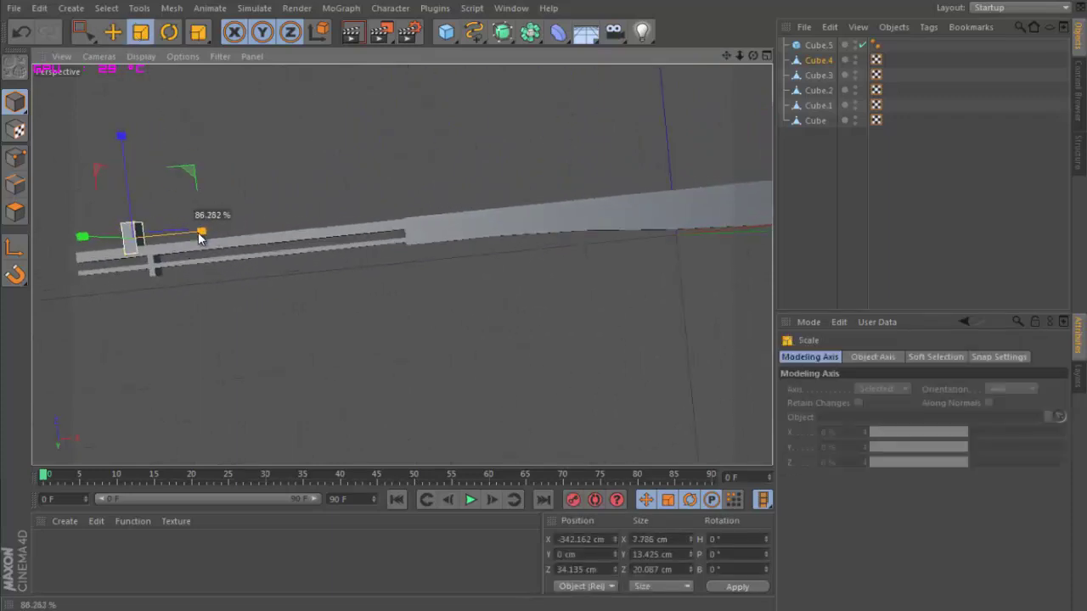
{"action": "left_click", "coordinate": [312, 187]}
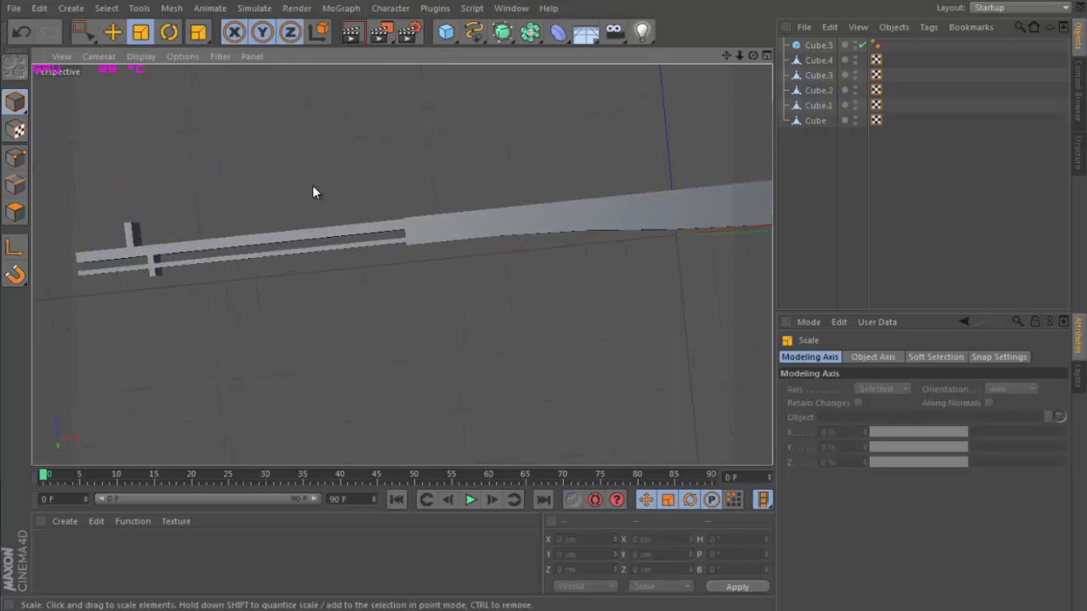
Scale the front sight down in Y to about 6.4 cm.
{"action": "left_click", "coordinate": [137, 237]}
{"action": "left_click_drag", "start_coordinate": [88, 234], "coordinate": [100, 234]}
{"action": "left_click", "coordinate": [368, 180]}
{"action": "left_click_drag", "start_coordinate": [751, 58], "coordinate": [530, 303]}
{"action": "left_click", "coordinate": [468, 263]}
{"action": "left_click_drag", "start_coordinate": [461, 224], "coordinate": [457, 235]}
{"action": "left_click", "coordinate": [488, 229]}
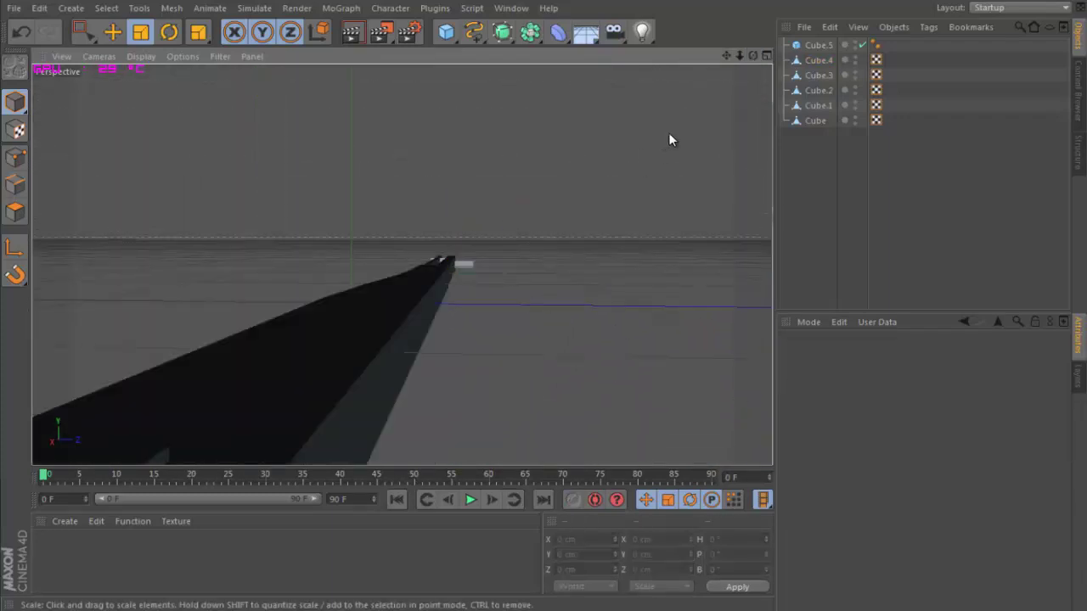
Shorten the front sight slightly in Z and adjust its position on the barrel.
{"action": "left_click_drag", "start_coordinate": [753, 55], "coordinate": [314, 242]}
{"action": "left_click", "coordinate": [140, 227]}
{"action": "left_click_drag", "start_coordinate": [131, 150], "coordinate": [131, 153]}
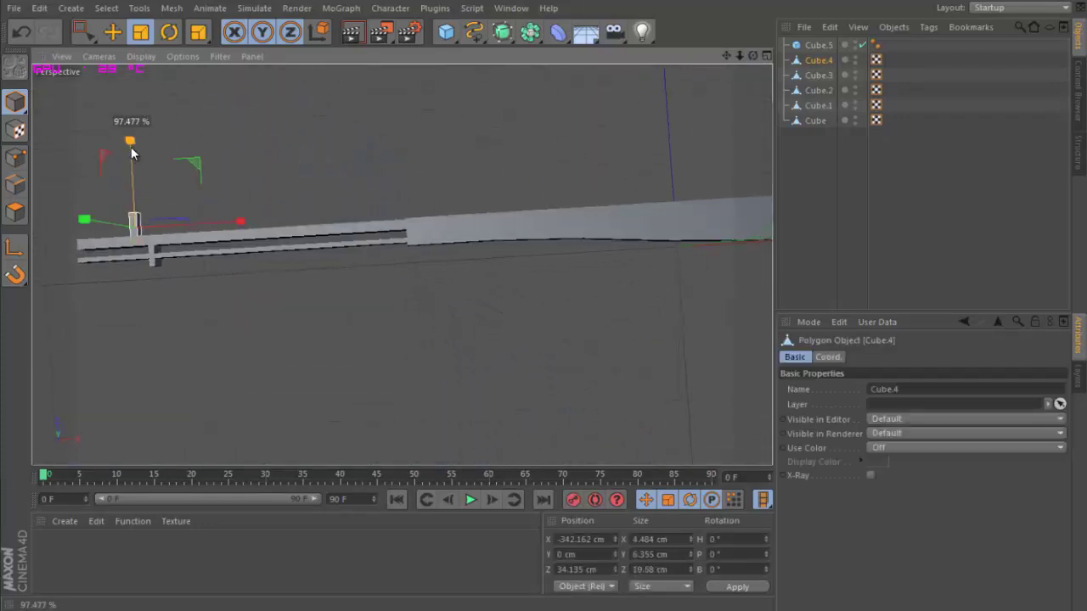
{"action": "left_click", "coordinate": [116, 34]}
{"action": "mouse_move", "coordinate": [128, 165]}
{"action": "left_mouse_down"}
{"action": "mouse_move", "coordinate": [130, 174]}
{"action": "mouse_move", "coordinate": [132, 163]}
{"action": "left_mouse_up"}
{"action": "left_click", "coordinate": [391, 135]}
{"action": "scroll", "coordinate": [407, 134], "scroll_direction": "down", "scroll_amount": 5}
{"action": "left_click_drag", "start_coordinate": [728, 55], "coordinate": [556, 295]}
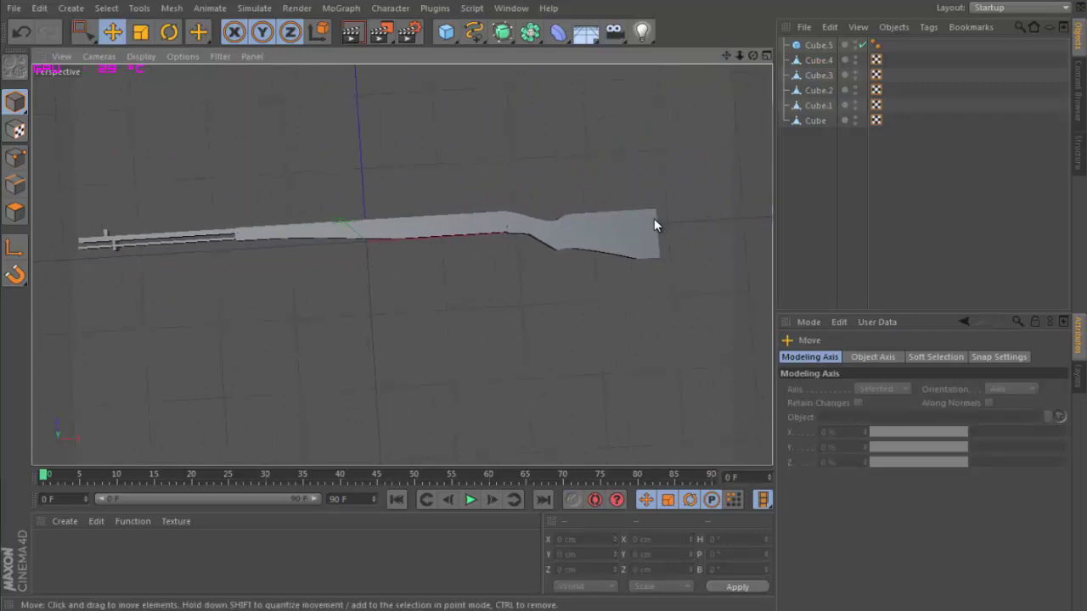
Add a cube over the magazine in the reference image, about 60.6 cm in X and 40.8 cm in Z.
{"action": "scroll", "coordinate": [622, 229], "scroll_direction": "up", "scroll_amount": 5}
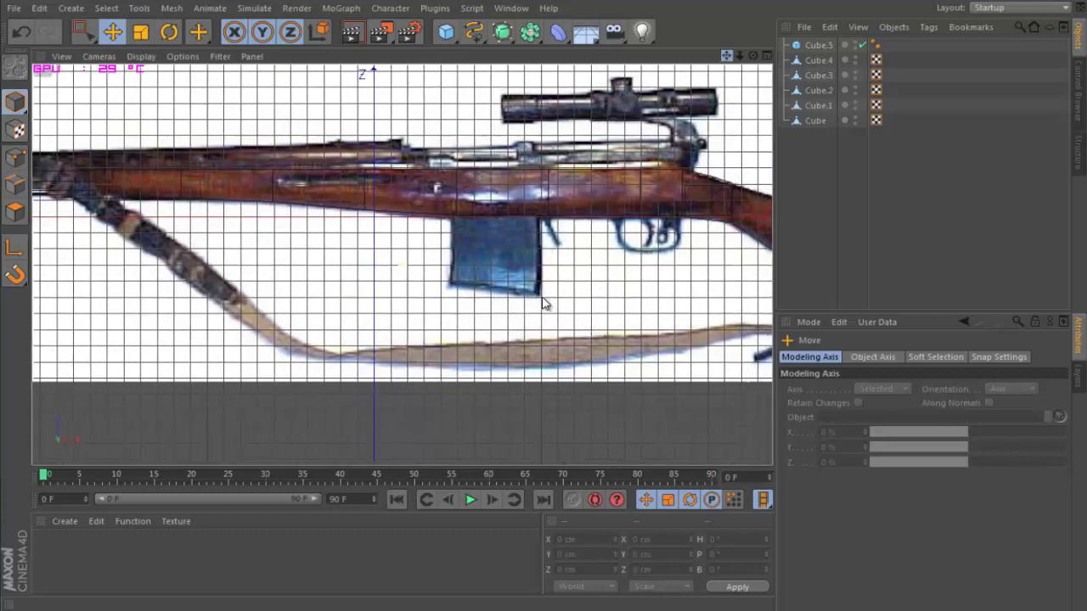
{"action": "scroll", "coordinate": [442, 85], "scroll_direction": "up", "scroll_amount": 2}
{"action": "left_click", "coordinate": [445, 32]}
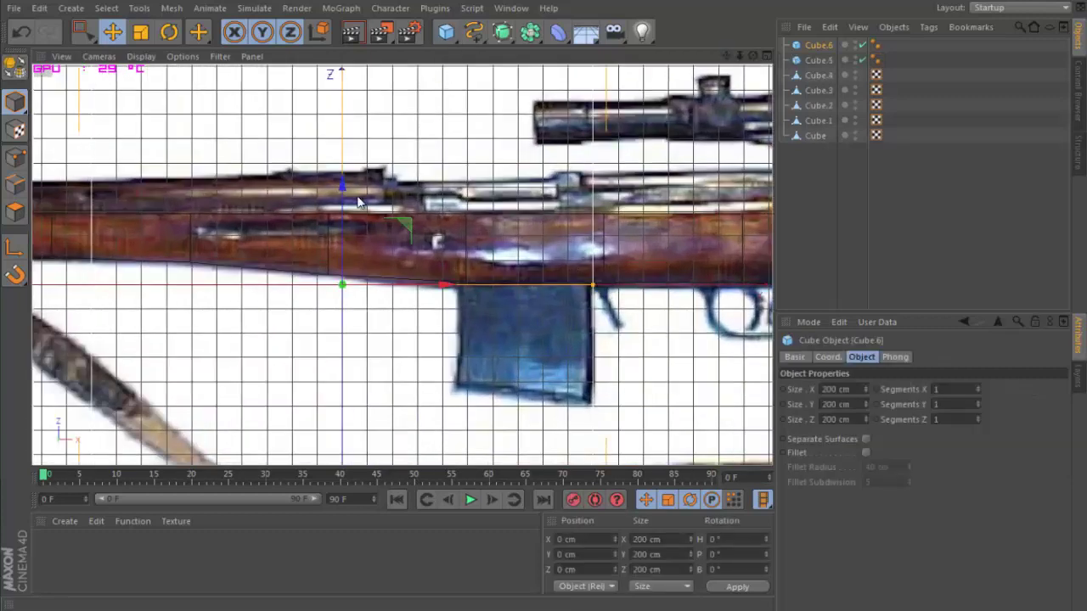
{"action": "left_click_drag", "start_coordinate": [582, 286], "coordinate": [460, 287]}
{"action": "scroll", "coordinate": [393, 138], "scroll_direction": "down", "scroll_amount": 3}
{"action": "left_click_drag", "start_coordinate": [392, 137], "coordinate": [388, 255]}
{"action": "left_click_drag", "start_coordinate": [463, 287], "coordinate": [519, 290]}
{"action": "left_click_drag", "start_coordinate": [487, 232], "coordinate": [489, 267]}
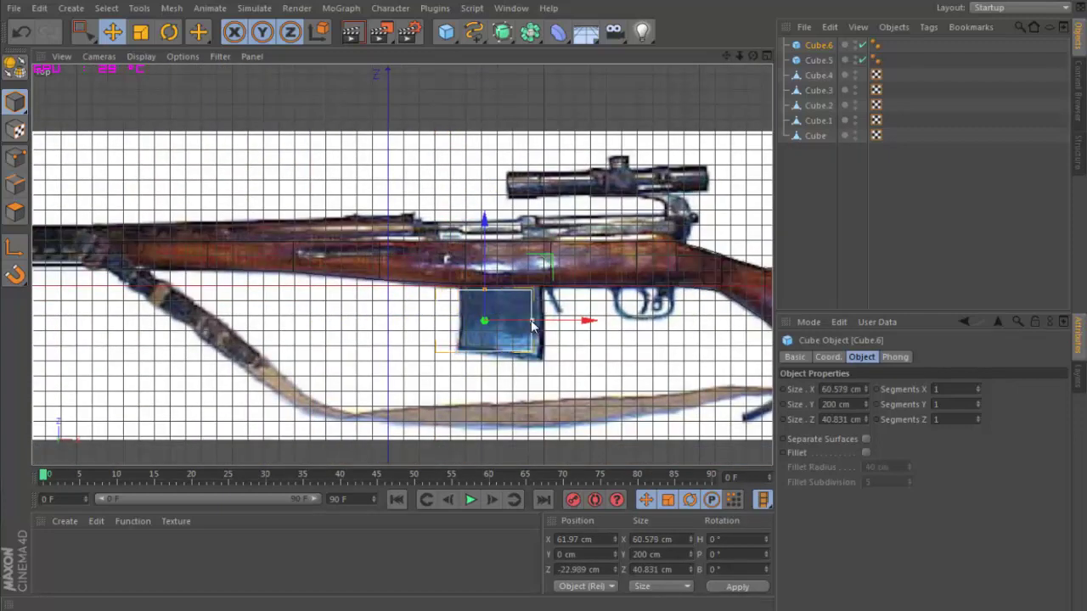
Fit the magazine cube to the reference outline, resizing it to about 50.6 cm in X and 54 cm in Z.
{"action": "left_click_drag", "start_coordinate": [581, 327], "coordinate": [563, 325]}
{"action": "scroll", "coordinate": [560, 327], "scroll_direction": "up", "scroll_amount": 5}
{"action": "left_click_drag", "start_coordinate": [449, 247], "coordinate": [447, 221]}
Delete the Phong tag from Cube.5 and make the object editable.
{"action": "left_click", "coordinate": [877, 59]}
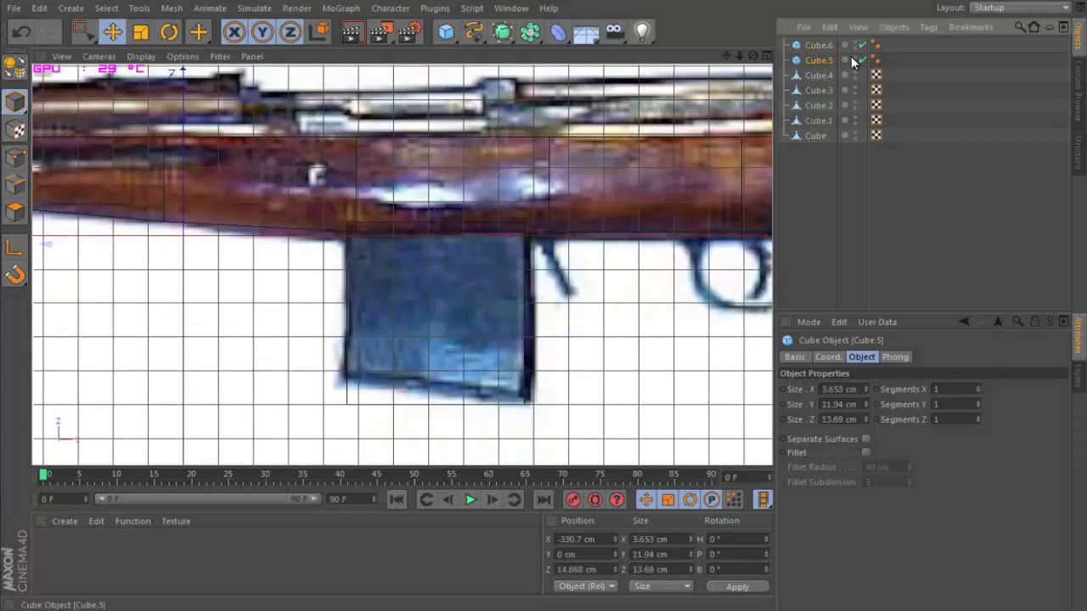
{"action": "key", "text": "Delete"}
{"action": "left_click", "coordinate": [815, 61]}
{"action": "key", "text": "c"}
Divide the magazine cube into 7 segments in X and 5 segments in Y.
{"action": "left_click", "coordinate": [825, 46]}
{"action": "left_click", "coordinate": [941, 389]}
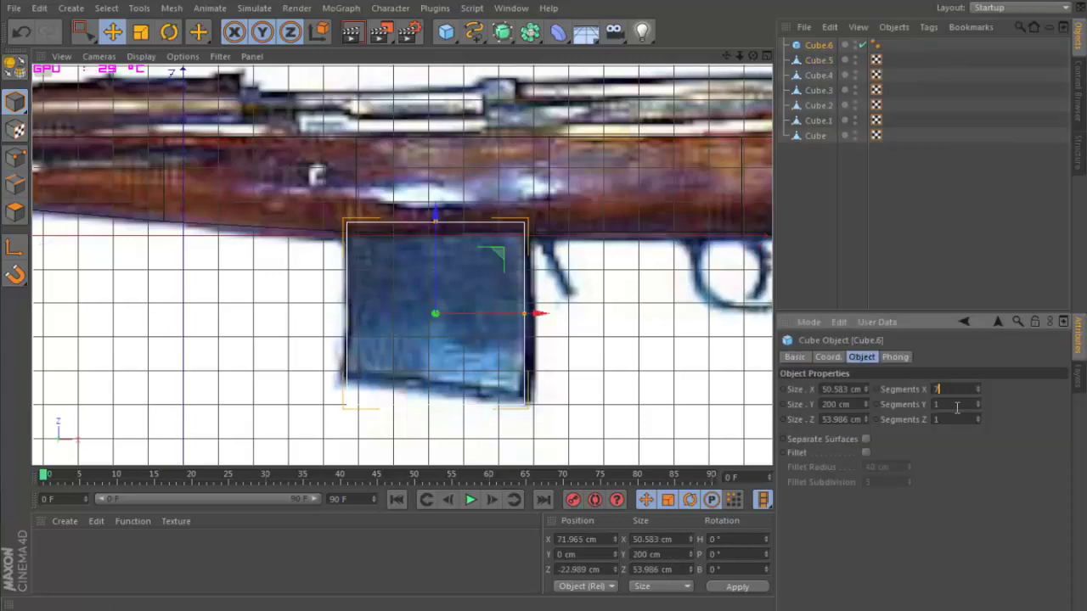
Delete the magazine cube's Phong tag and make the cube editable.
{"action": "left_click", "coordinate": [876, 45]}
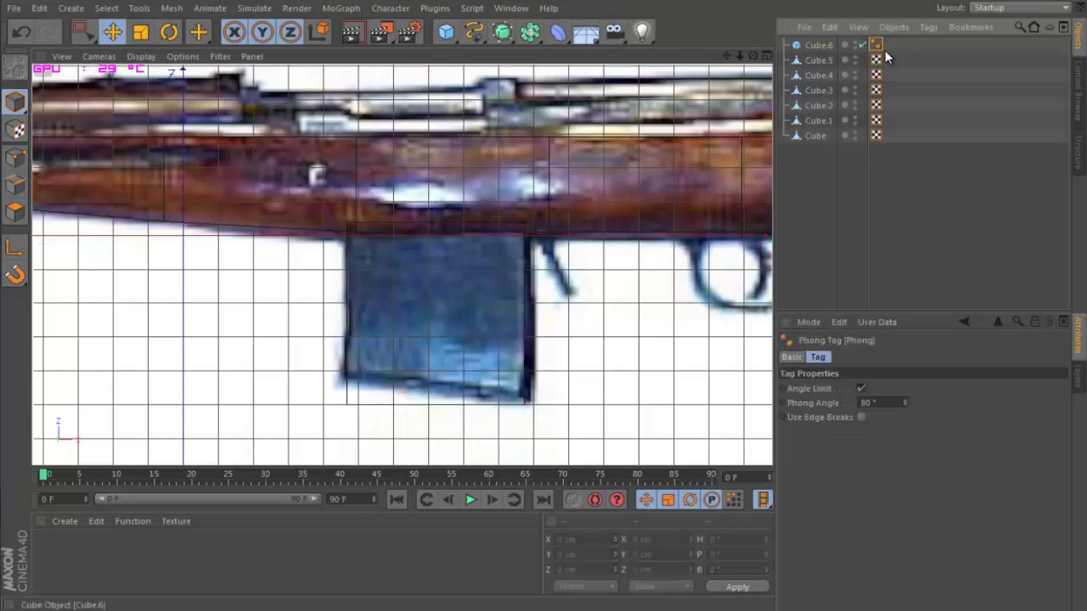
{"action": "key", "text": "Delete"}
{"action": "left_click", "coordinate": [819, 46]}
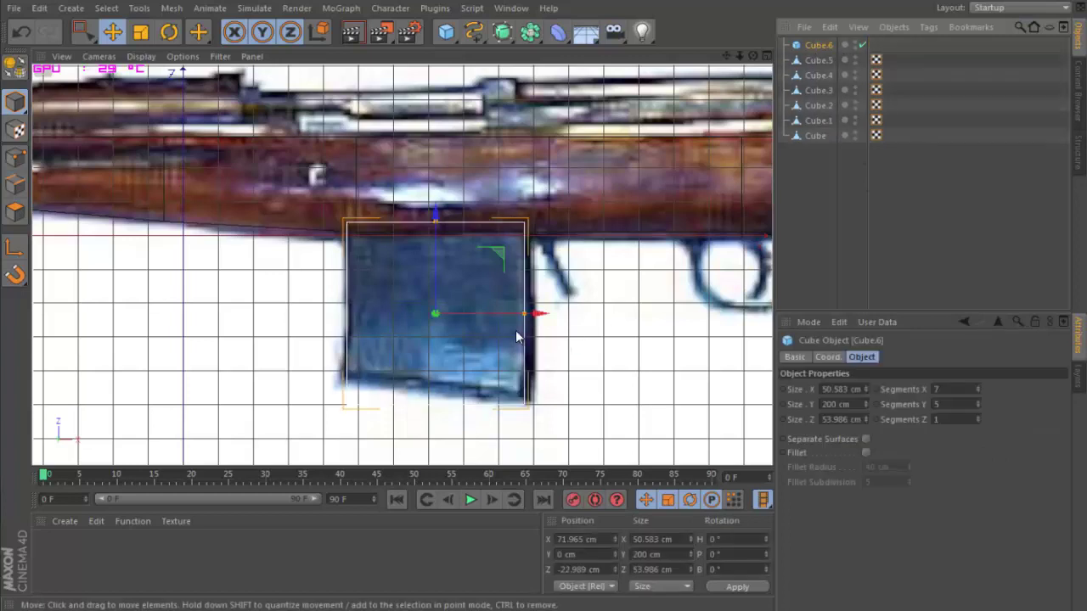
{"action": "key", "text": "c"}
Raise the magazine's bottom points column by column to follow the slanted lower edge in the reference image.
{"action": "left_click", "coordinate": [16, 157]}
{"action": "left_click", "coordinate": [83, 32]}
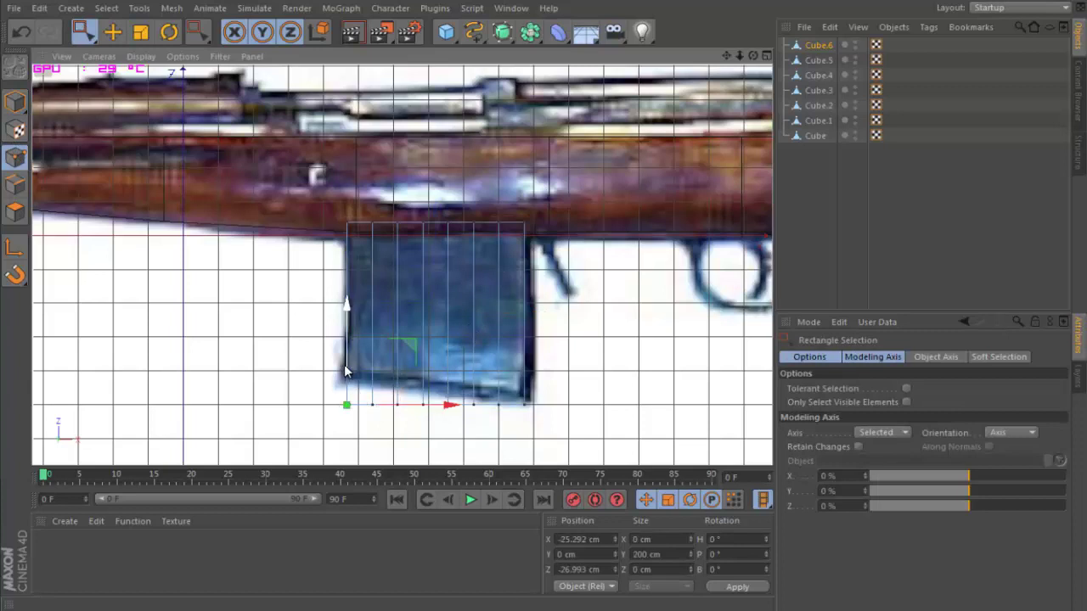
{"action": "left_click_drag", "start_coordinate": [307, 375], "coordinate": [394, 390]}
{"action": "left_click_drag", "start_coordinate": [376, 347], "coordinate": [376, 342]}
{"action": "left_click_drag", "start_coordinate": [387, 413], "coordinate": [409, 399]}
{"action": "left_click_drag", "start_coordinate": [403, 348], "coordinate": [407, 349]}
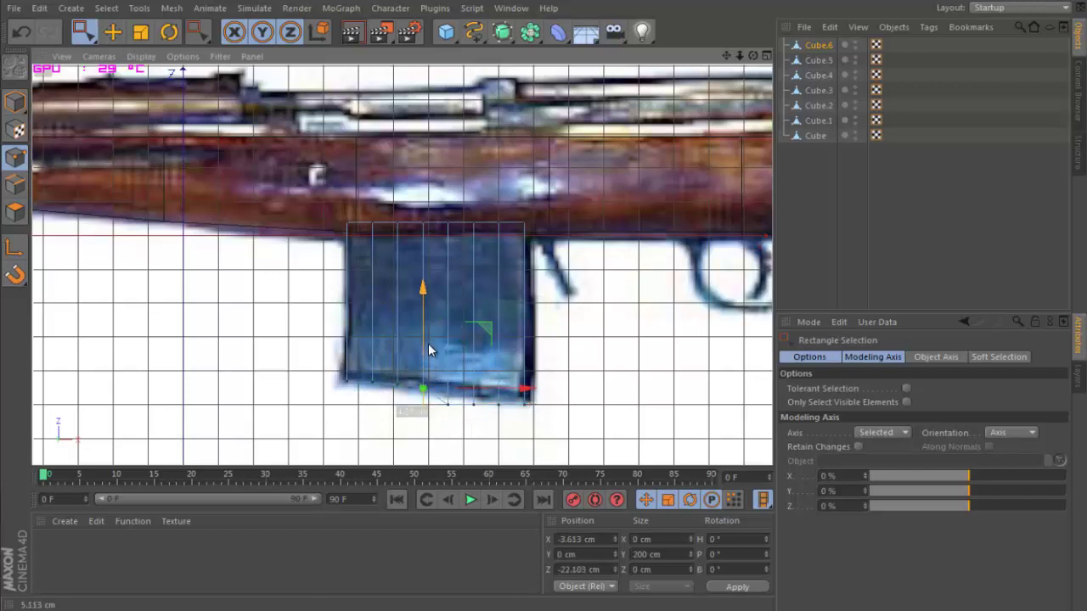
{"action": "left_click_drag", "start_coordinate": [452, 372], "coordinate": [475, 359]}
{"action": "key", "text": "ctrl+z"}
{"action": "left_click_drag", "start_coordinate": [504, 415], "coordinate": [499, 371]}
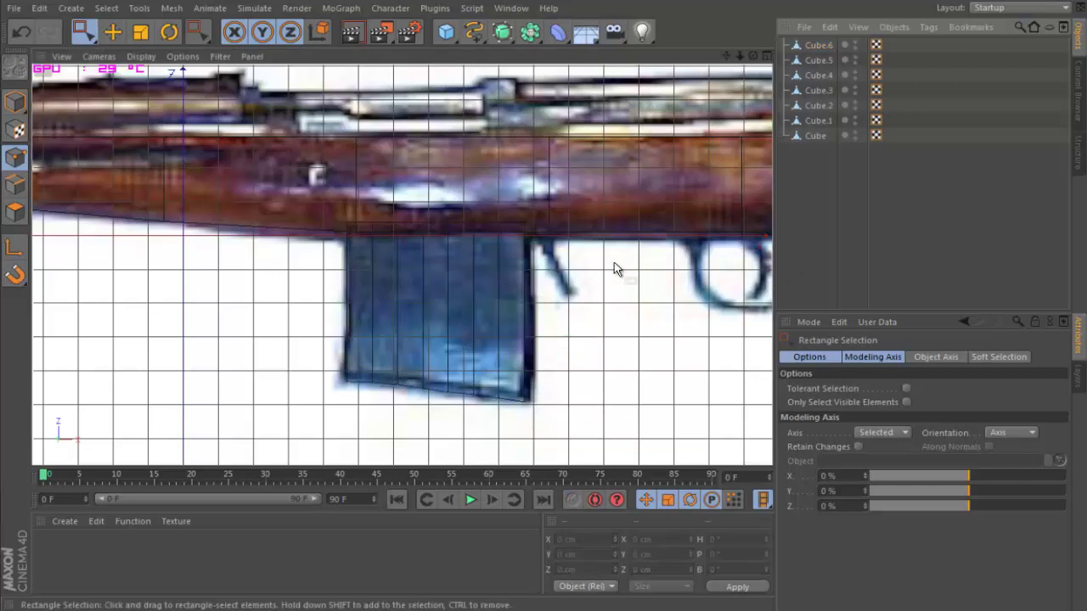
{"action": "left_click", "coordinate": [531, 363]}
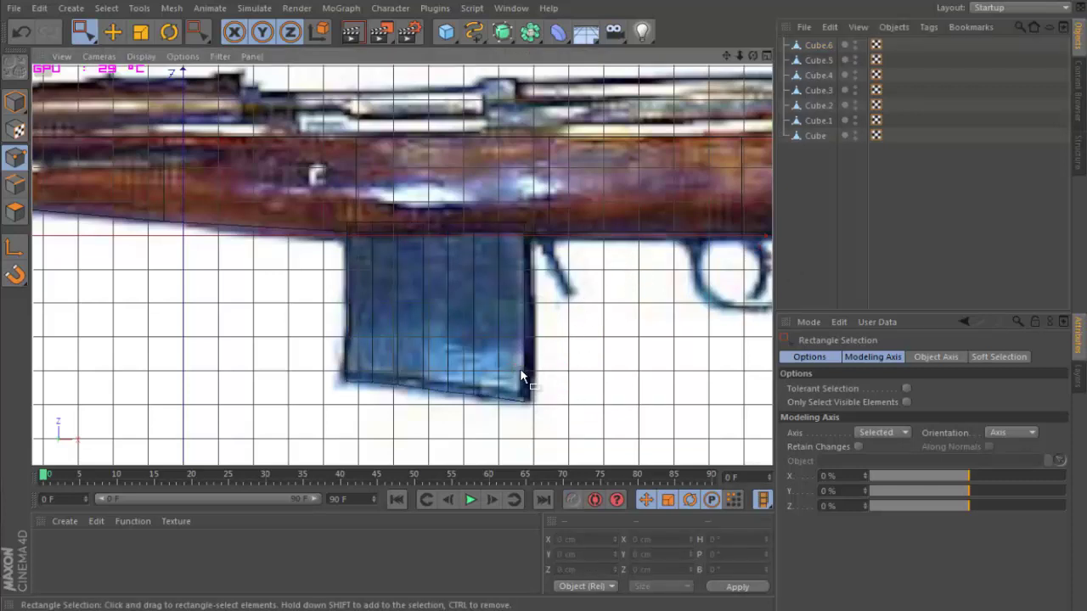
Scale the whole magazine down in Y to roughly the thickness of the rifle body.
{"action": "key", "text": "F1"}
{"action": "left_click_drag", "start_coordinate": [559, 378], "coordinate": [559, 378], "text": "alt"}
{"action": "left_click_drag", "start_coordinate": [750, 56], "coordinate": [503, 307]}
{"action": "left_click", "coordinate": [113, 33]}
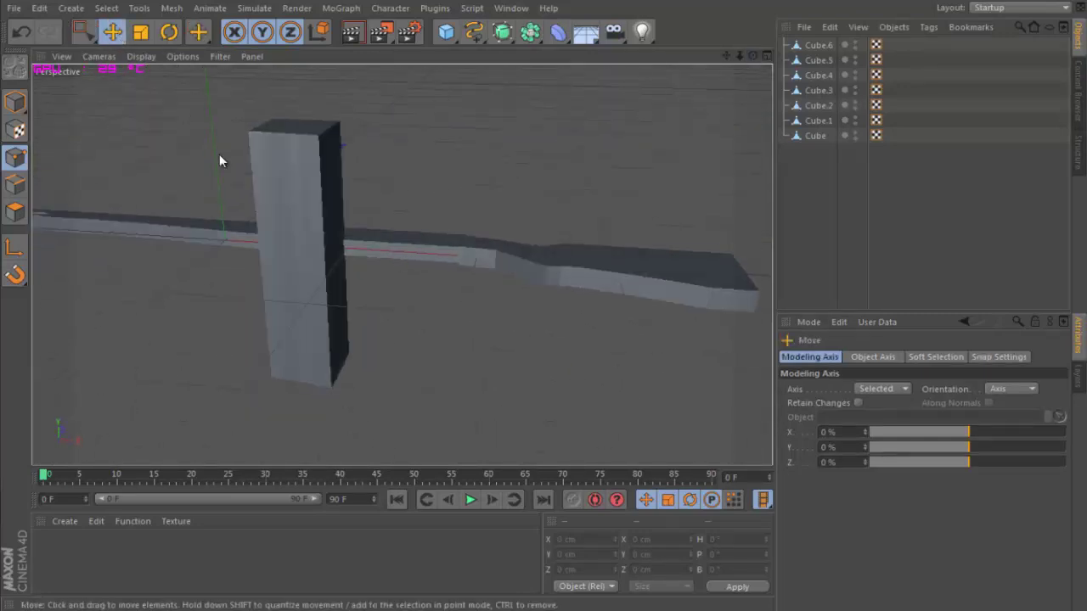
{"action": "left_click", "coordinate": [288, 180]}
{"action": "left_click_drag", "start_coordinate": [360, 195], "coordinate": [303, 127], "text": "alt"}
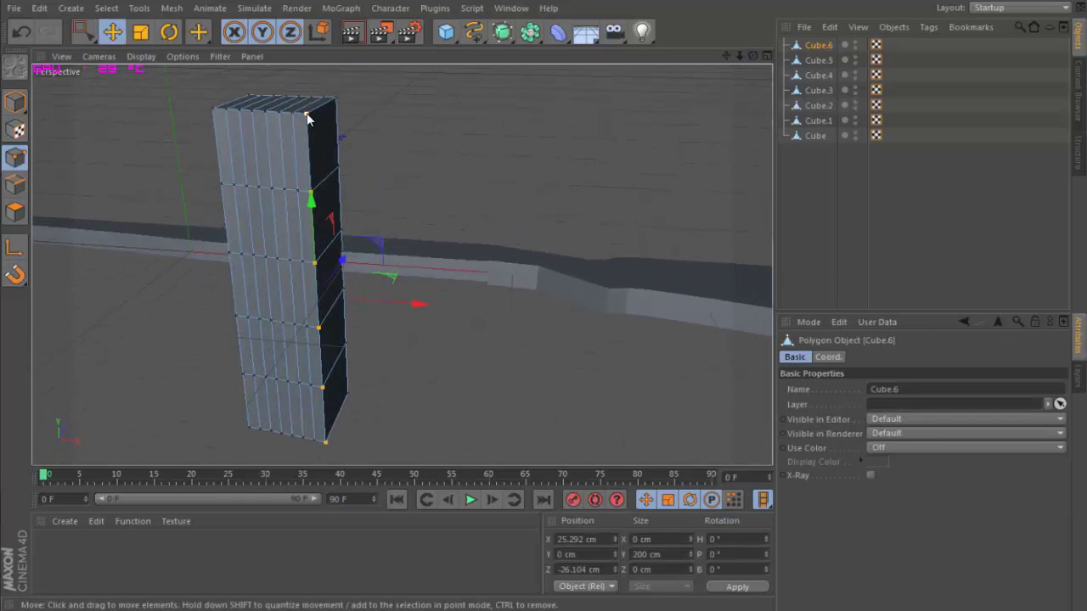
{"action": "left_click", "coordinate": [15, 101]}
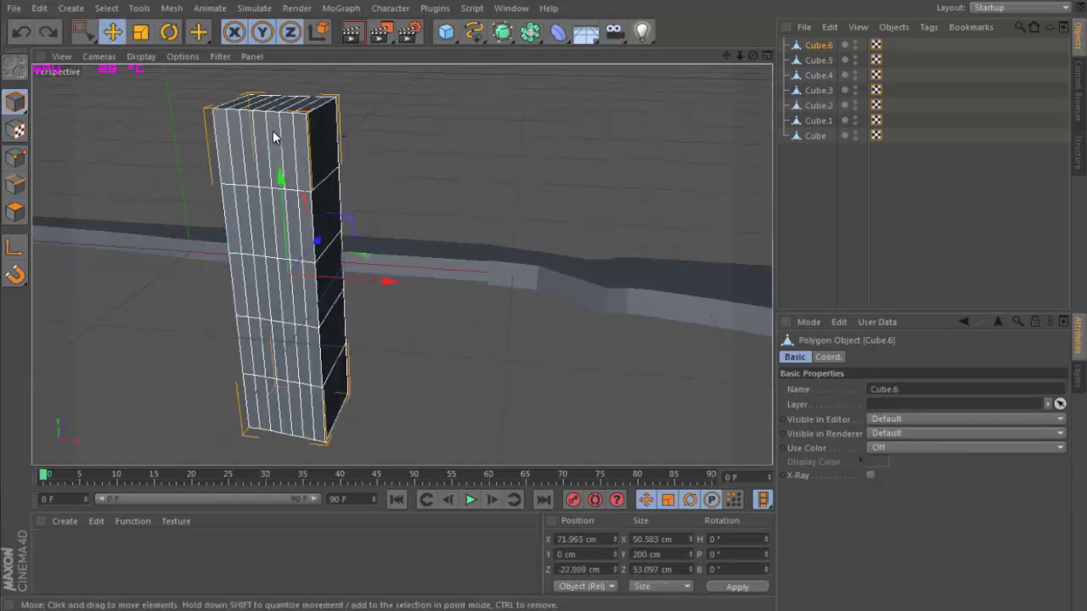
{"action": "left_click", "coordinate": [140, 31]}
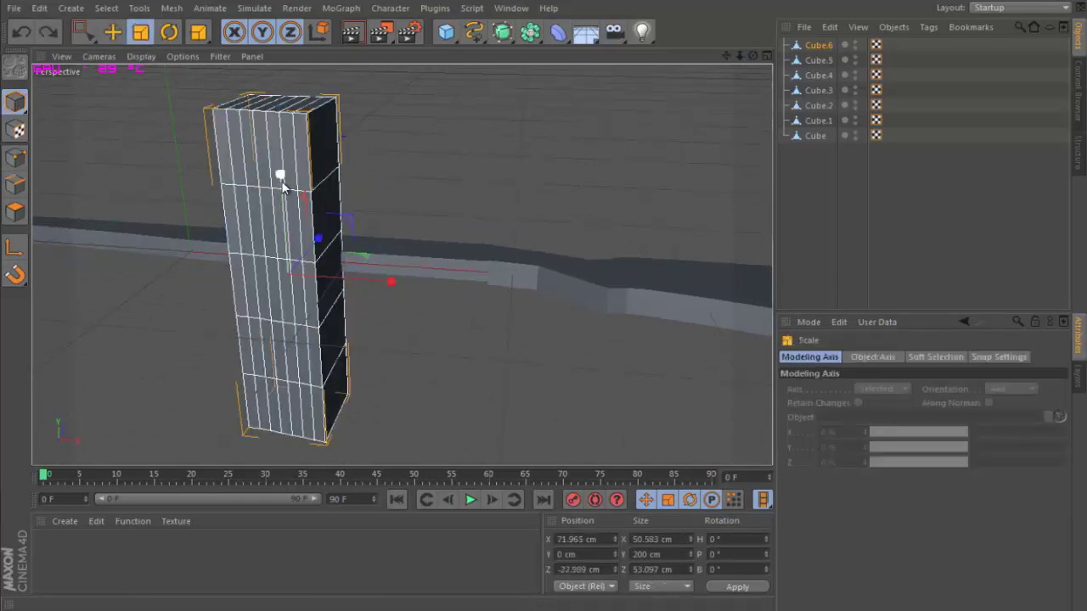
{"action": "left_click_drag", "start_coordinate": [280, 176], "coordinate": [294, 271]}
{"action": "left_click", "coordinate": [471, 195]}
Check the magazine's thickness against the body and create a new material.
{"action": "mouse_move", "coordinate": [546, 300]}
{"action": "left_mouse_down", "text": "alt"}
{"action": "mouse_move", "coordinate": [532, 291]}
{"action": "mouse_move", "coordinate": [545, 302]}
{"action": "left_mouse_up", "text": "alt"}
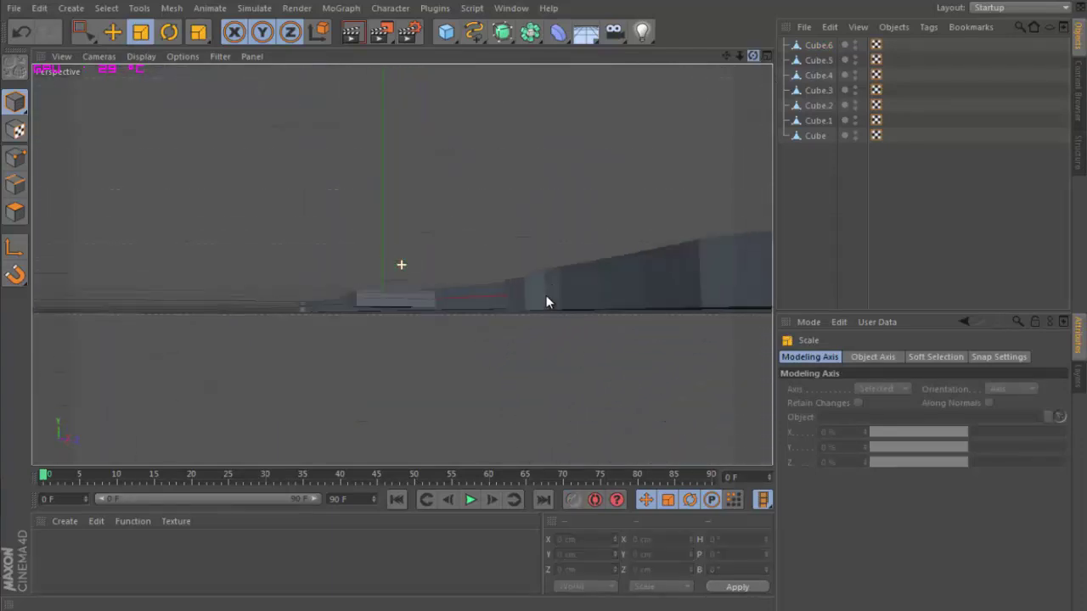
{"action": "left_click_drag", "start_coordinate": [544, 297], "coordinate": [543, 304], "text": "alt"}
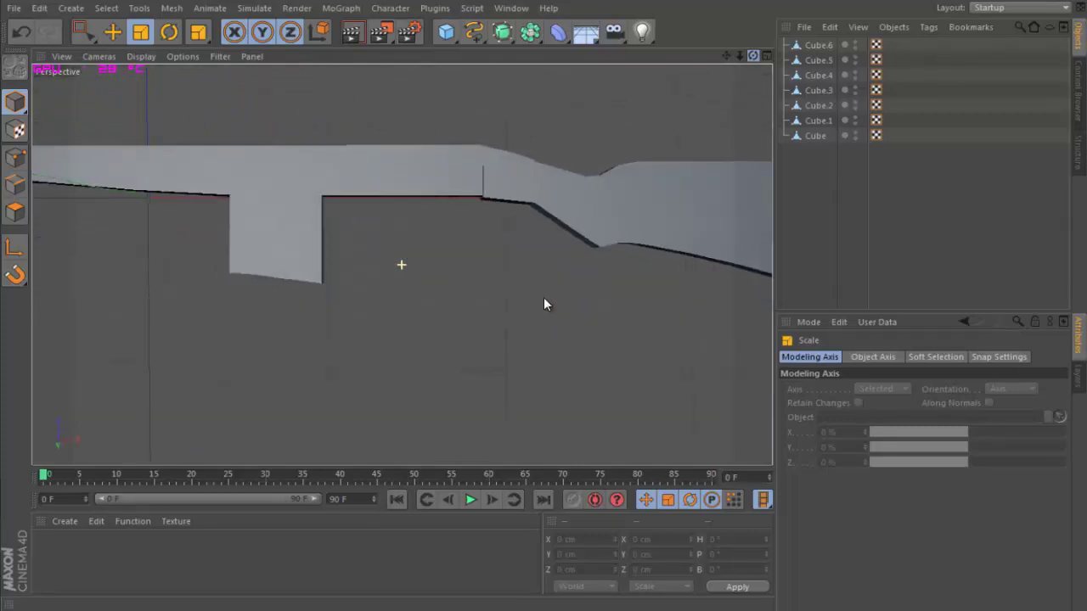
{"action": "left_click_drag", "start_coordinate": [544, 297], "coordinate": [544, 297], "text": "alt"}
{"action": "scroll", "coordinate": [699, 139], "scroll_direction": "down", "scroll_amount": 5}
{"action": "left_click_drag", "start_coordinate": [728, 55], "coordinate": [544, 297]}
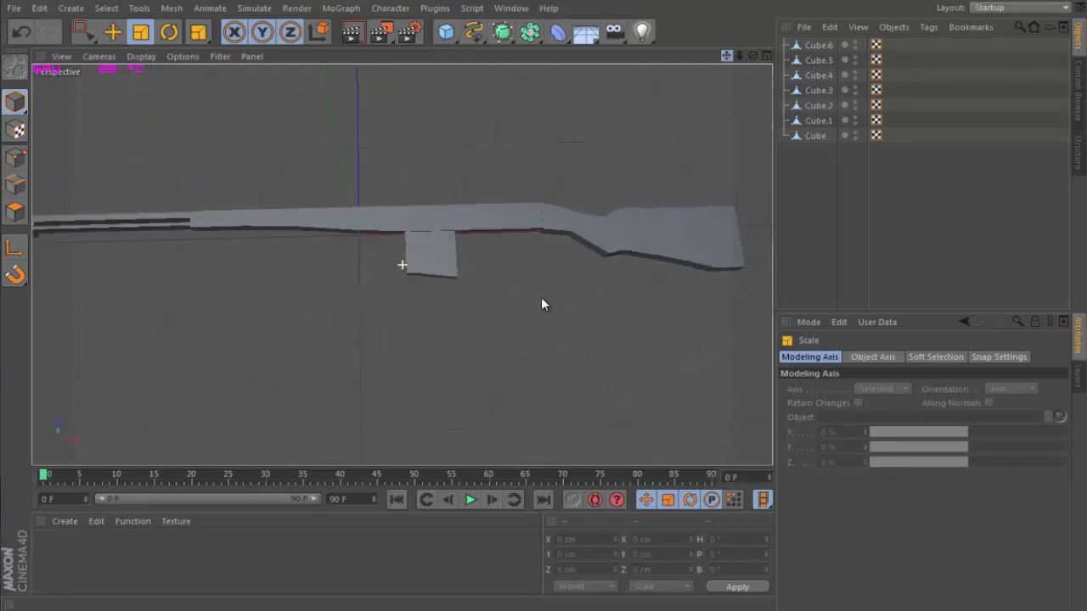
{"action": "double_click", "coordinate": [122, 550]}
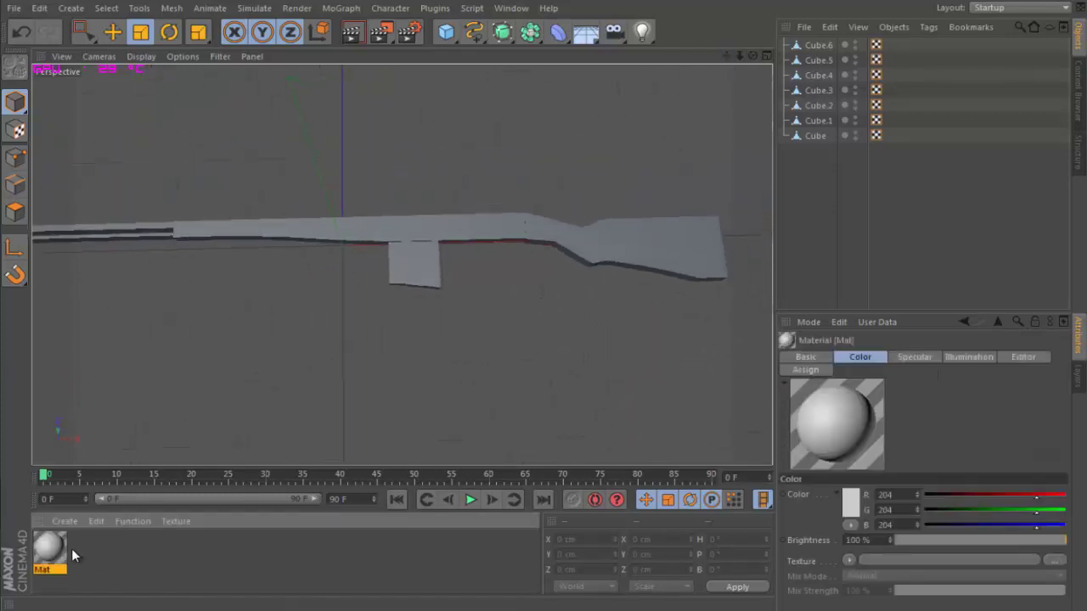
Set the new material's color to a wood brown, RGB 111, 77, 58.
{"action": "double_click", "coordinate": [46, 551]}
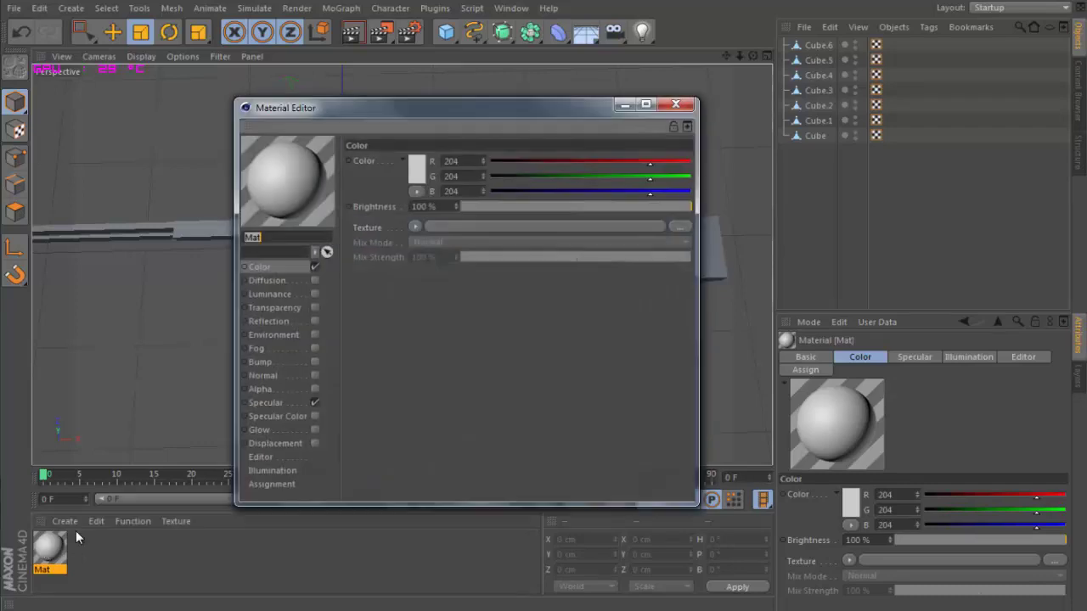
{"action": "left_click", "coordinate": [414, 170]}
{"action": "left_click", "coordinate": [404, 238]}
{"action": "left_click_drag", "start_coordinate": [482, 114], "coordinate": [962, 78]}
{"action": "left_click", "coordinate": [898, 144]}
{"action": "left_click_drag", "start_coordinate": [875, 86], "coordinate": [858, 133]}
{"action": "left_click", "coordinate": [878, 117]}
{"action": "left_click_drag", "start_coordinate": [869, 88], "coordinate": [678, 65]}
{"action": "left_click", "coordinate": [870, 215]}
{"action": "left_click", "coordinate": [934, 59]}
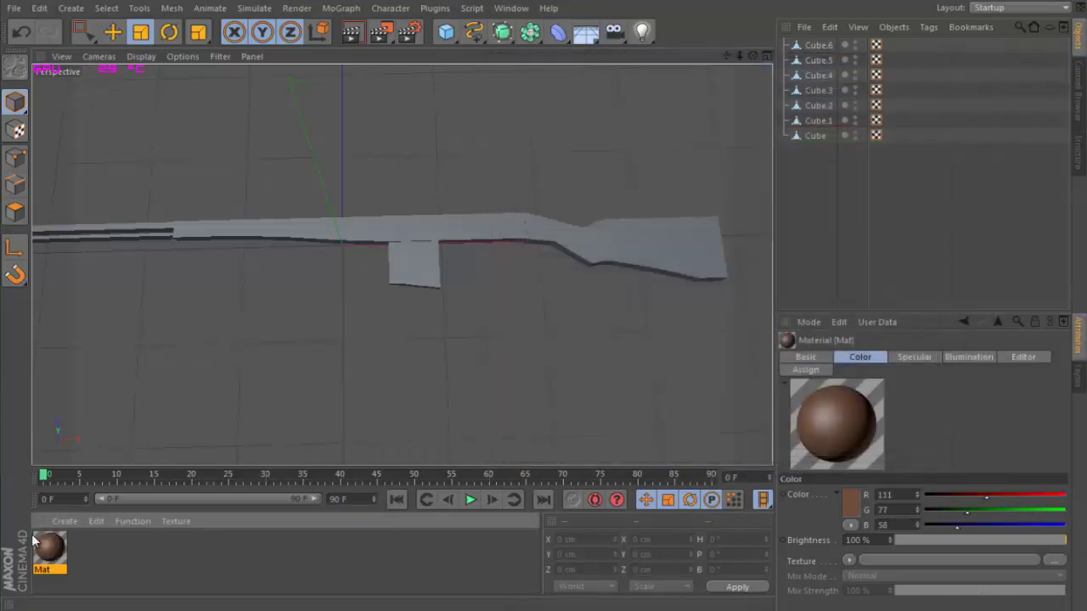
Apply the brown material to the stock and the main body of the rifle.
{"action": "left_click_drag", "start_coordinate": [652, 250], "coordinate": [654, 251]}
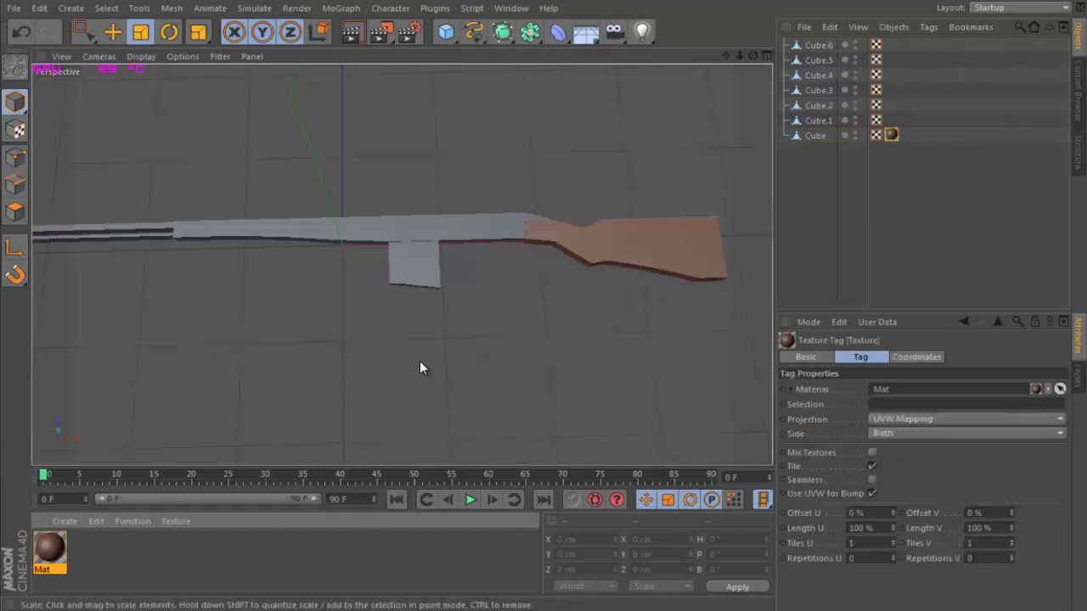
{"action": "key", "text": "F2"}
{"action": "scroll", "coordinate": [683, 146], "scroll_direction": "down", "scroll_amount": 7}
{"action": "middle_click_drag", "start_coordinate": [552, 299], "coordinate": [377, 344], "text": "alt"}
{"action": "key", "text": "F1"}
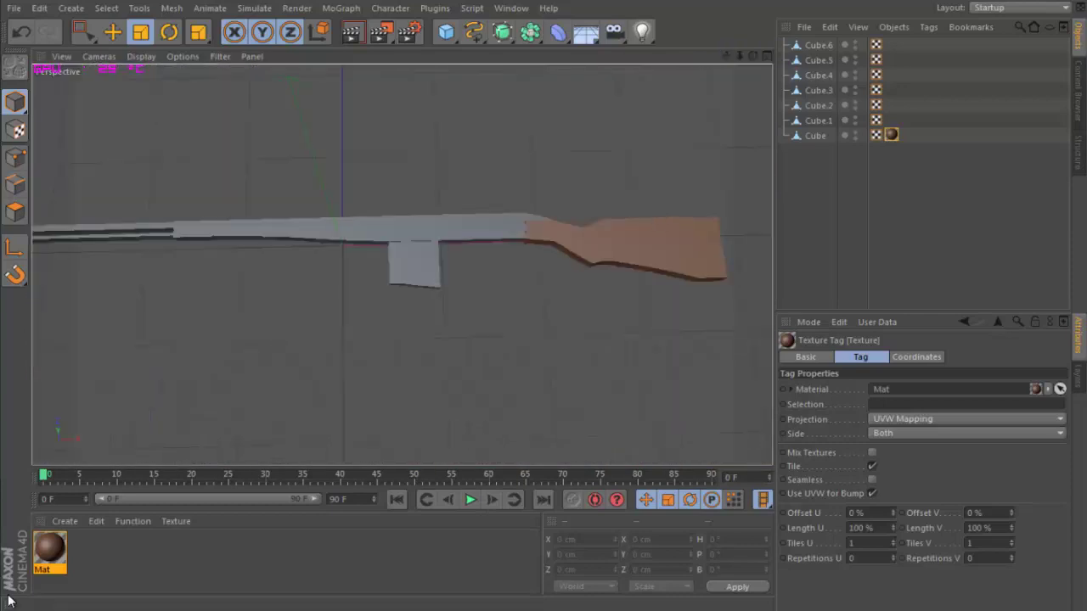
{"action": "left_click_drag", "start_coordinate": [429, 230], "coordinate": [445, 238]}
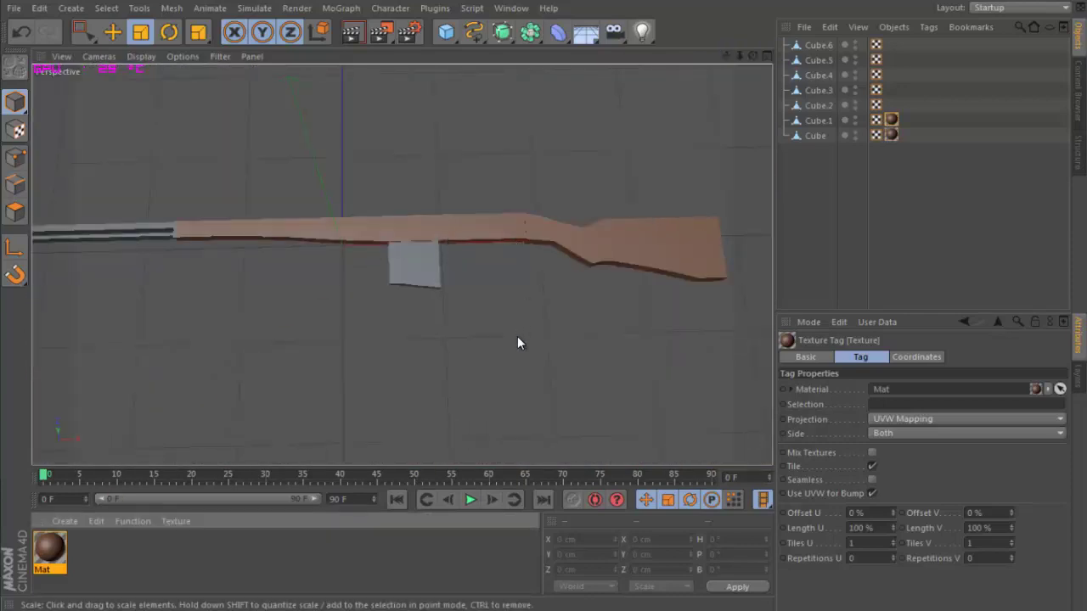
Create a second material and check the metal parts' color in the reference image.
{"action": "scroll", "coordinate": [519, 340], "scroll_direction": "up", "scroll_amount": 2}
{"action": "scroll", "coordinate": [519, 341], "scroll_direction": "down", "scroll_amount": 4}
{"action": "scroll", "coordinate": [519, 341], "scroll_direction": "up", "scroll_amount": 3}
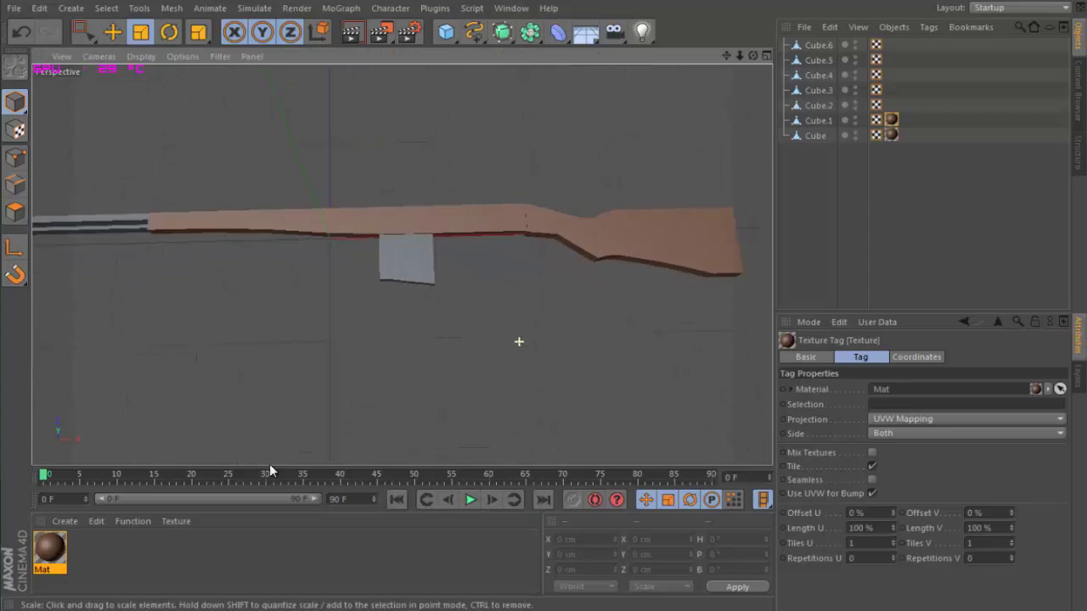
{"action": "double_click", "coordinate": [110, 564]}
{"action": "double_click", "coordinate": [50, 549]}
{"action": "left_click", "coordinate": [676, 83]}
{"action": "key", "text": "F2"}
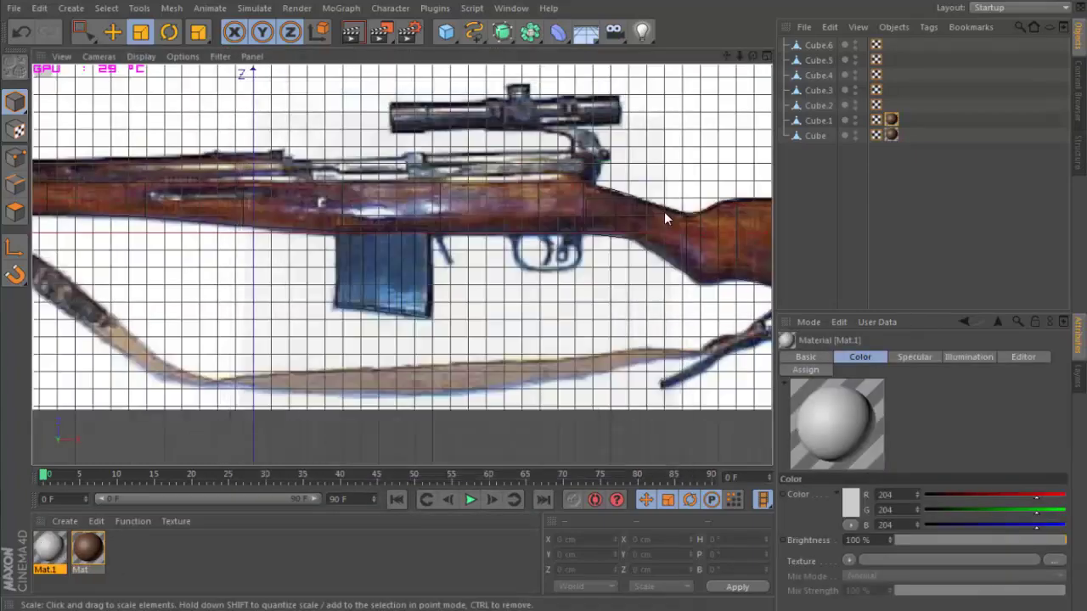
{"action": "key", "text": "F1"}
Set the second material's color to medium gray, RGB 119, 119, 119.
{"action": "double_click", "coordinate": [47, 556]}
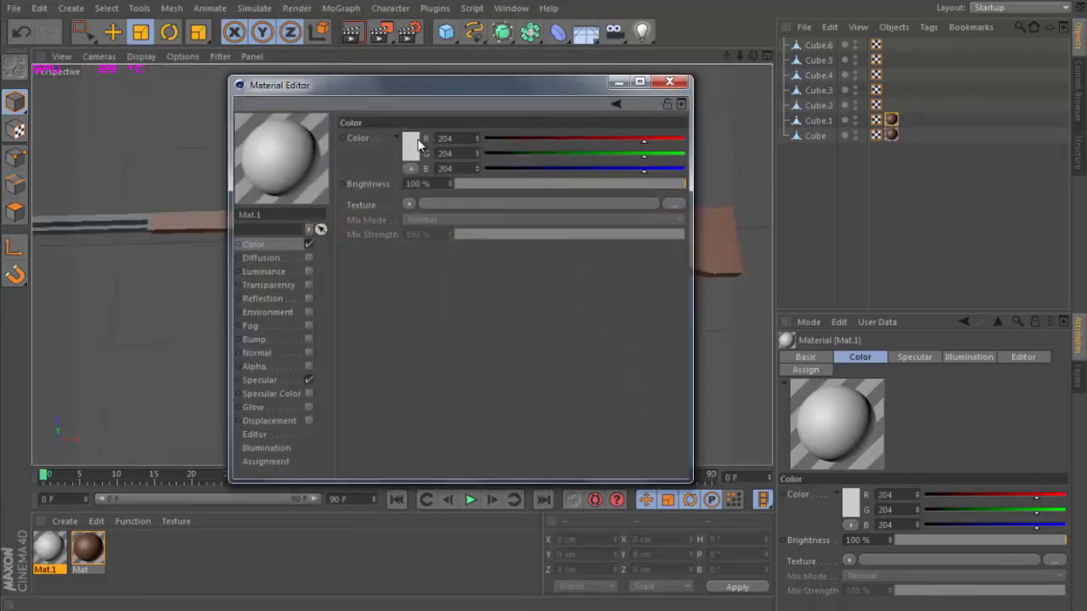
{"action": "left_click", "coordinate": [415, 144]}
{"action": "left_click_drag", "start_coordinate": [312, 126], "coordinate": [310, 130]}
{"action": "left_click", "coordinate": [382, 214]}
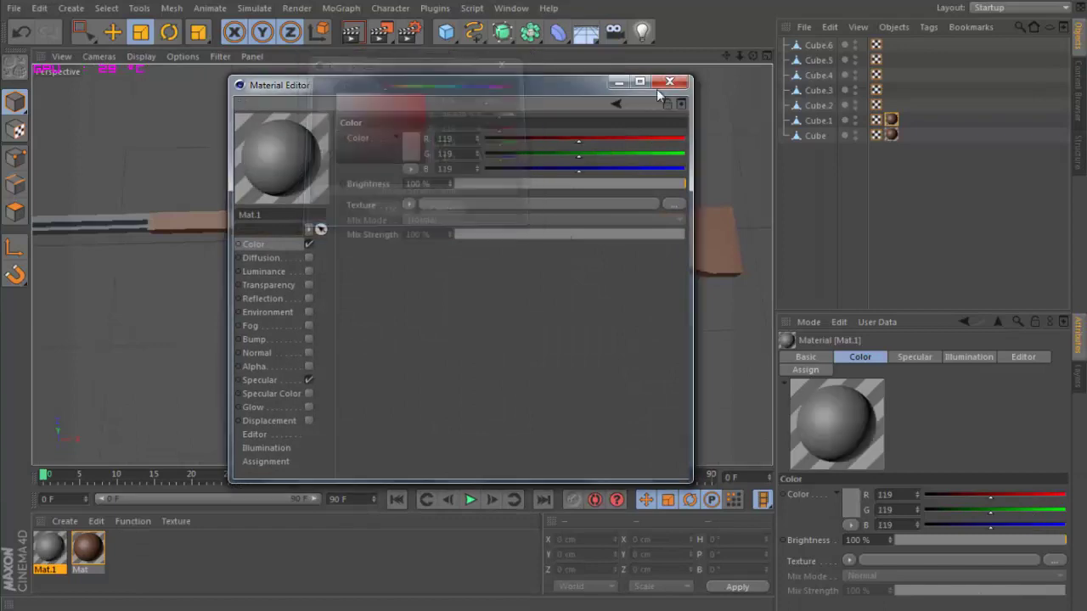
{"action": "left_click", "coordinate": [670, 83]}
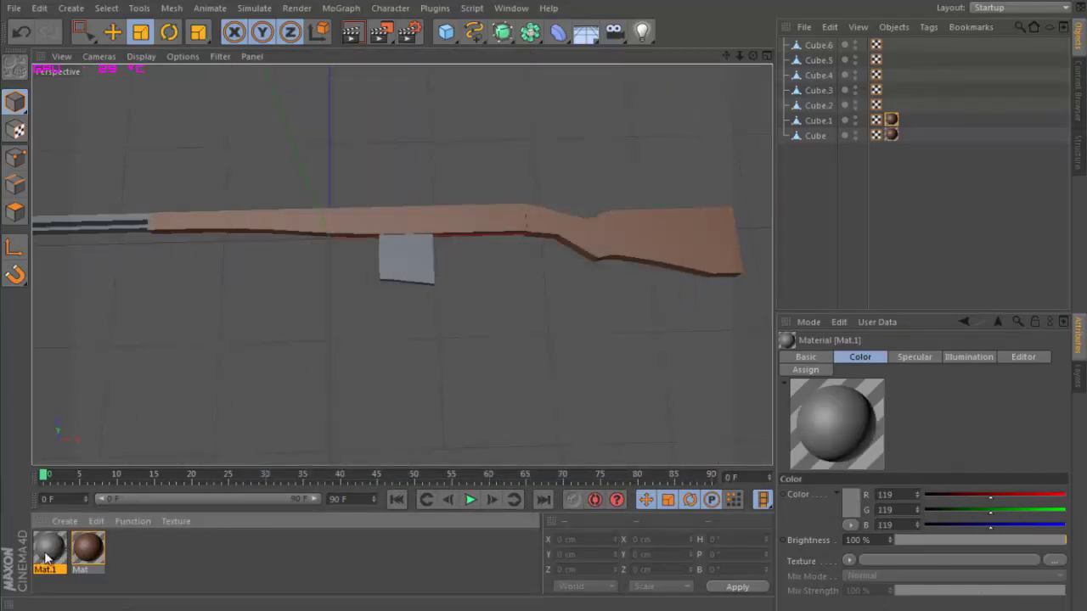
Apply the gray material to the magazine.
{"action": "left_click_drag", "start_coordinate": [417, 258], "coordinate": [418, 259]}
{"action": "left_click", "coordinate": [569, 293]}
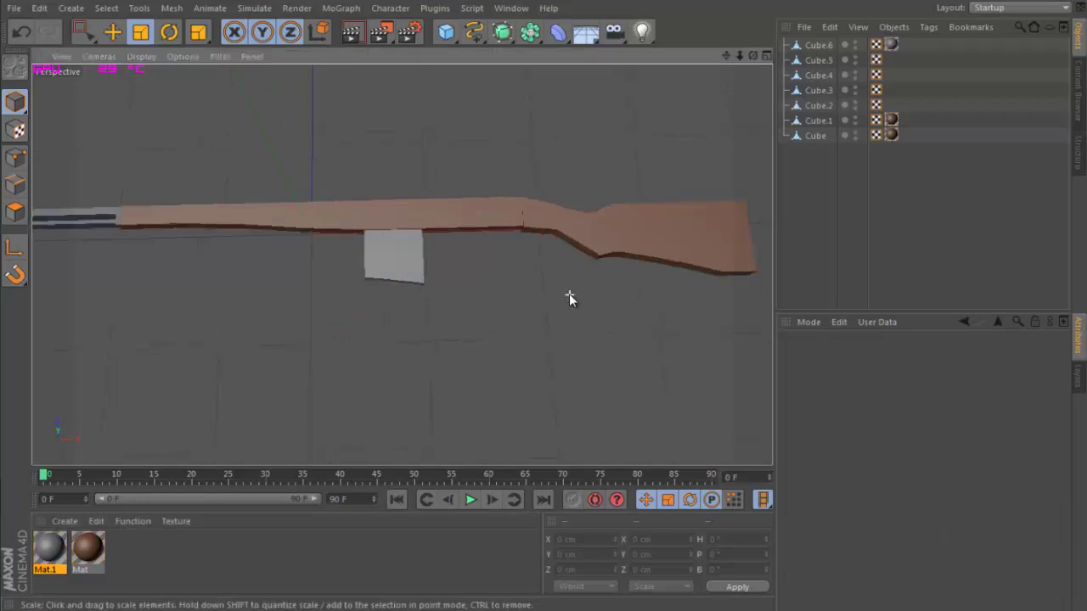
{"action": "scroll", "coordinate": [569, 294], "scroll_direction": "down", "scroll_amount": 1}
{"action": "scroll", "coordinate": [352, 319], "scroll_direction": "up", "scroll_amount": 1}
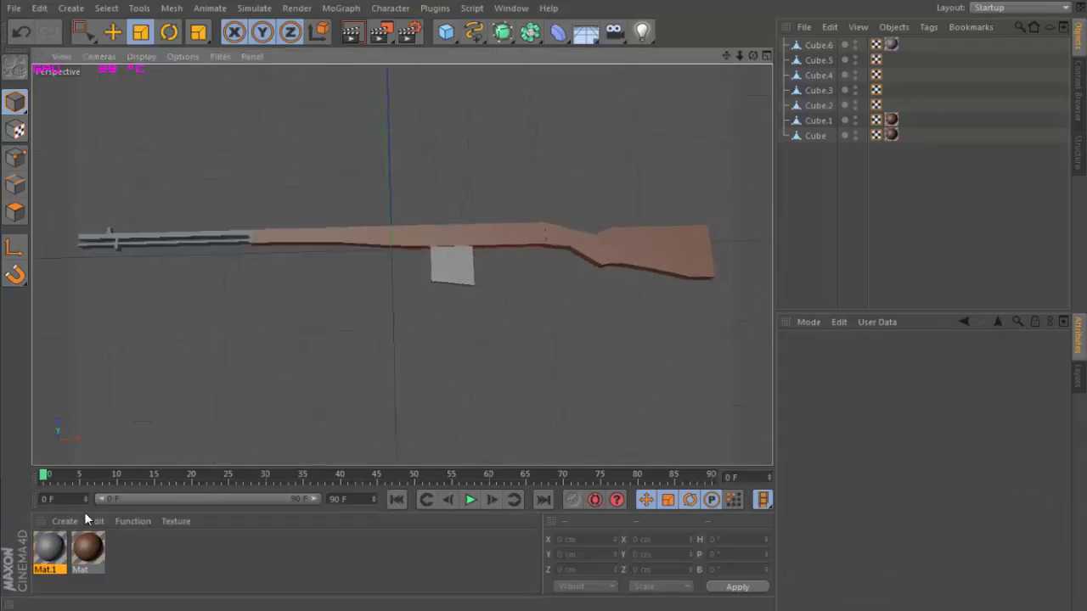
Duplicate the gray material Mat.1.
{"action": "left_click", "coordinate": [49, 552]}
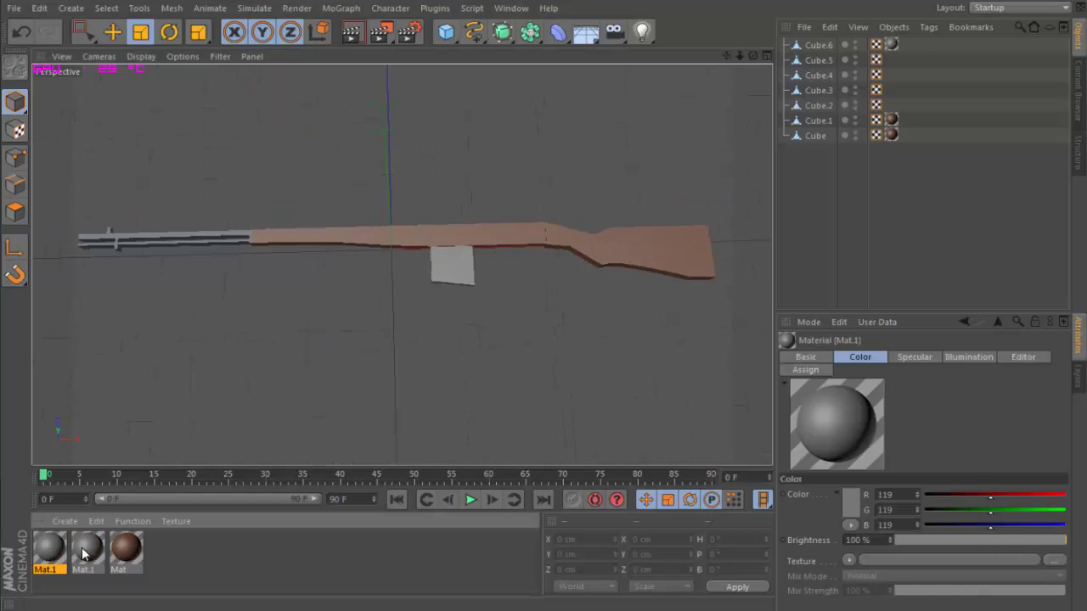
{"action": "double_click", "coordinate": [88, 550]}
{"action": "left_click", "coordinate": [670, 82]}
Darken the duplicated gray material's color to RGB 91, 91, 91.
{"action": "double_click", "coordinate": [52, 551]}
{"action": "left_click", "coordinate": [411, 142]}
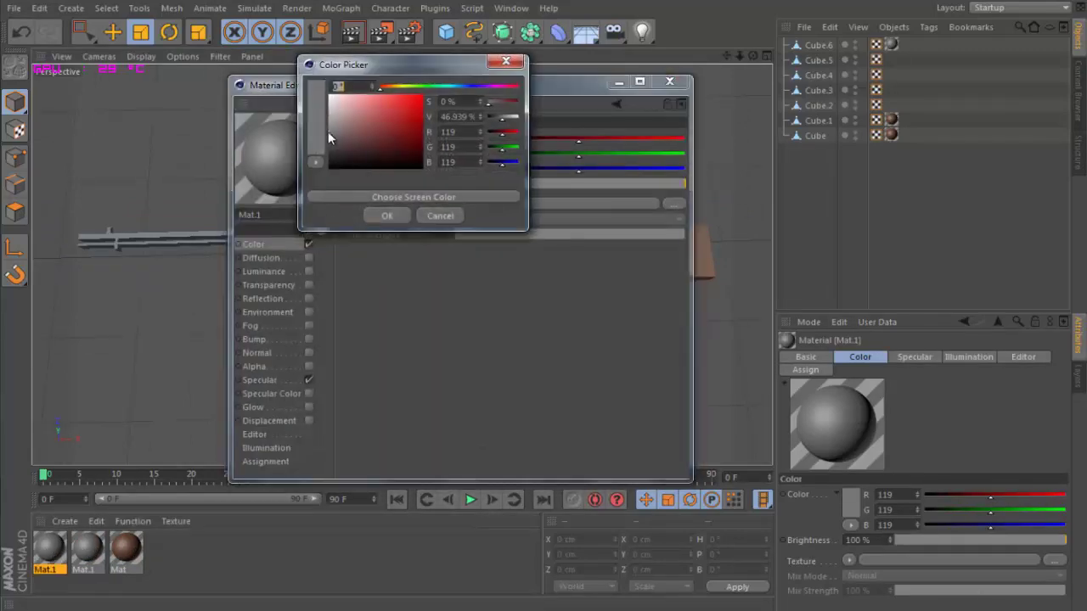
{"action": "left_click", "coordinate": [328, 138]}
{"action": "left_click", "coordinate": [387, 216]}
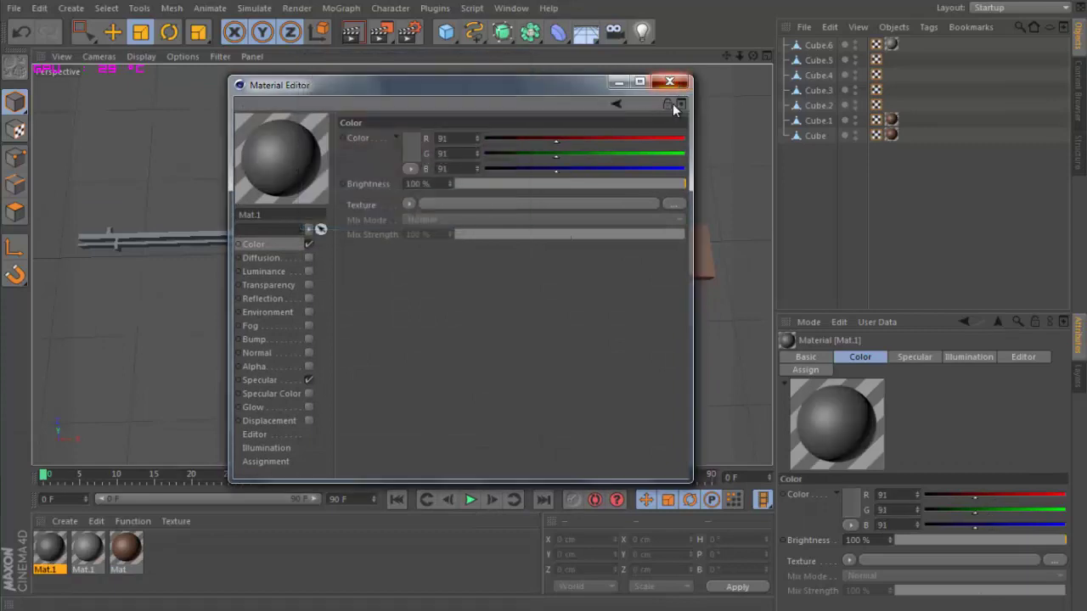
{"action": "left_click", "coordinate": [670, 82]}
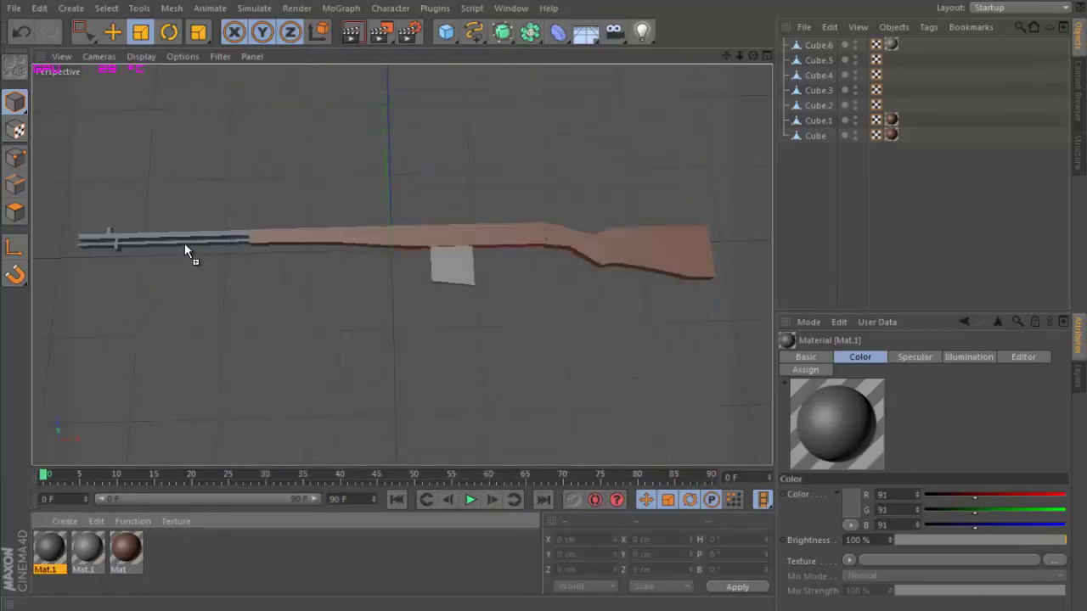
Apply the dark gray material to the barrel, the rod beneath it, and the small sight parts at the muzzle.
{"action": "left_click_drag", "start_coordinate": [187, 251], "coordinate": [118, 247]}
{"action": "scroll", "coordinate": [134, 411], "scroll_direction": "up", "scroll_amount": 6}
{"action": "left_click_drag", "start_coordinate": [77, 535], "coordinate": [113, 150]}
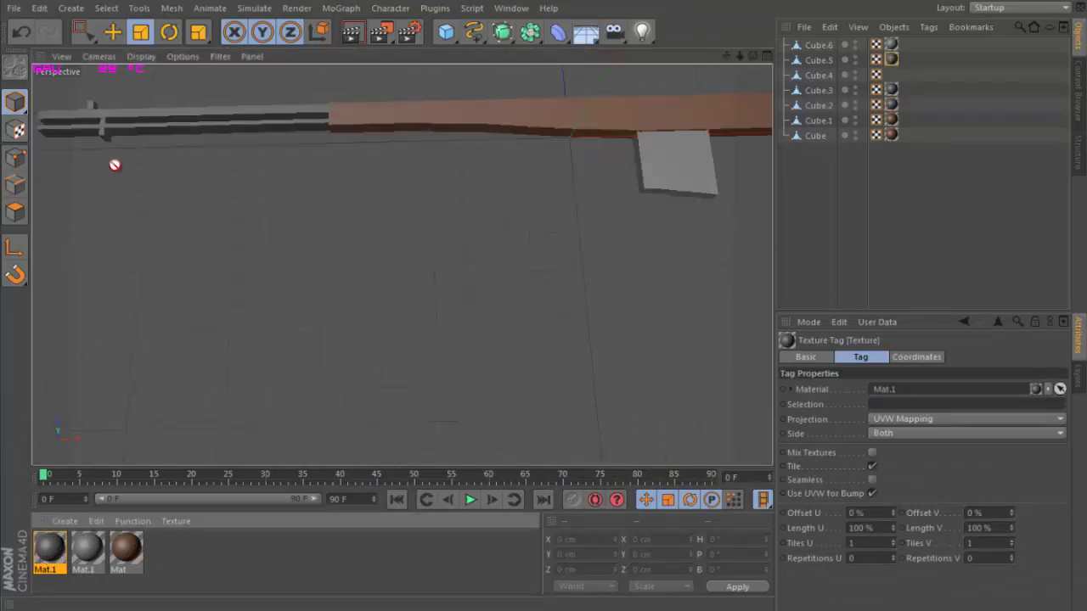
{"action": "left_click_drag", "start_coordinate": [91, 108], "coordinate": [91, 109]}
{"action": "scroll", "coordinate": [348, 227], "scroll_direction": "down", "scroll_amount": 8}
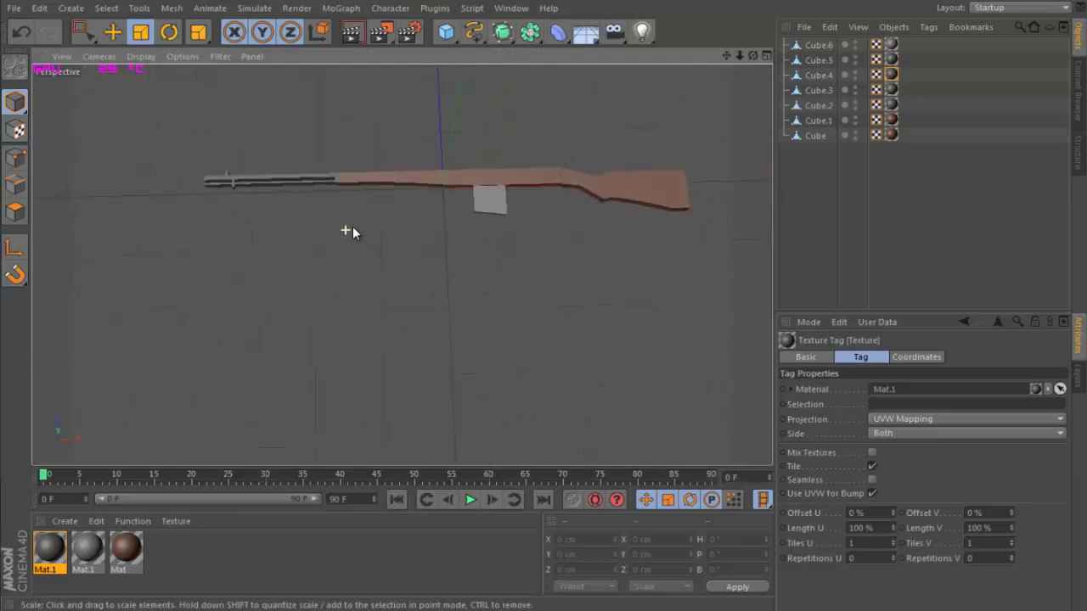
Move the wooden body Cube.1 along its Z axis to about 12.4 cm to line it up with the stock.
{"action": "left_click_drag", "start_coordinate": [726, 56], "coordinate": [545, 303]}
{"action": "scroll", "coordinate": [601, 243], "scroll_direction": "up", "scroll_amount": 2}
{"action": "left_click", "coordinate": [370, 450]}
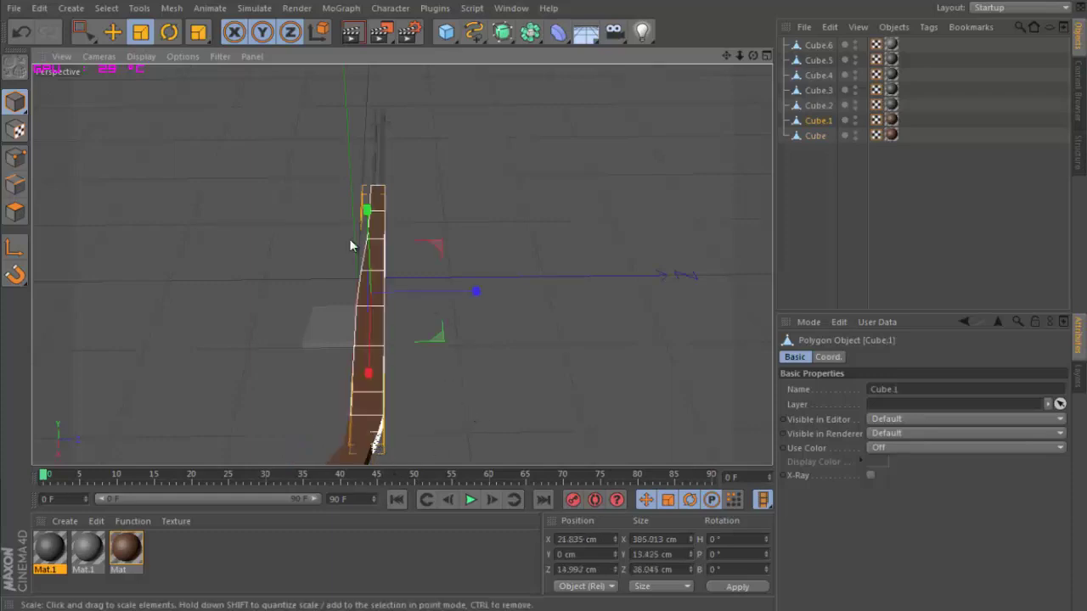
{"action": "left_click", "coordinate": [110, 34]}
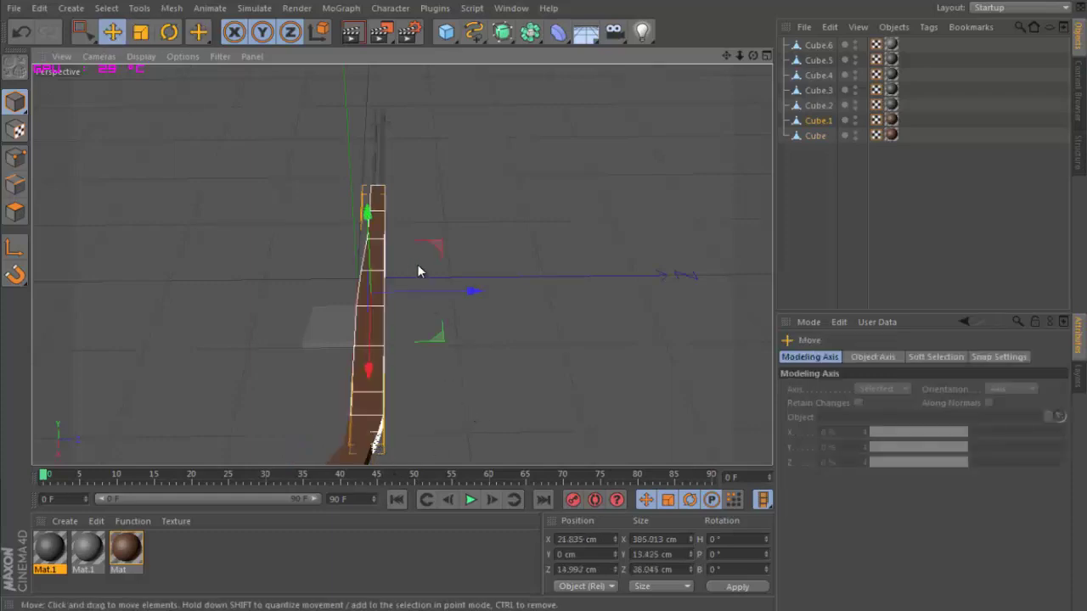
{"action": "left_click_drag", "start_coordinate": [476, 293], "coordinate": [477, 293]}
{"action": "left_click", "coordinate": [523, 308]}
{"action": "scroll", "coordinate": [523, 315], "scroll_direction": "down", "scroll_amount": 2}
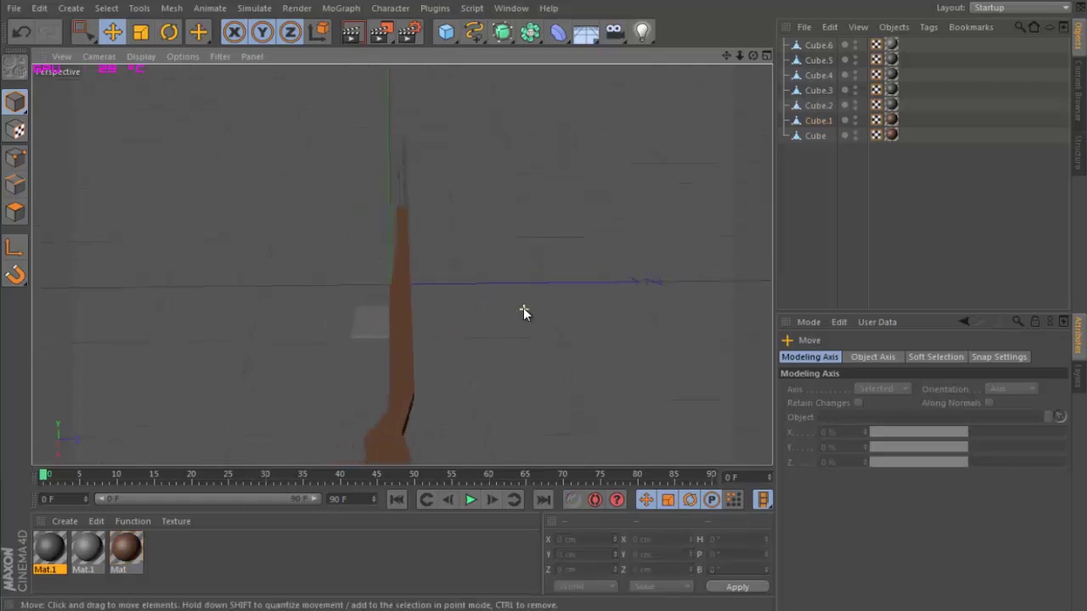
Fine-tune the alignment of Cube.1 with the stock by nudging it along Z to about 12.3 cm.
{"action": "left_click", "coordinate": [389, 379]}
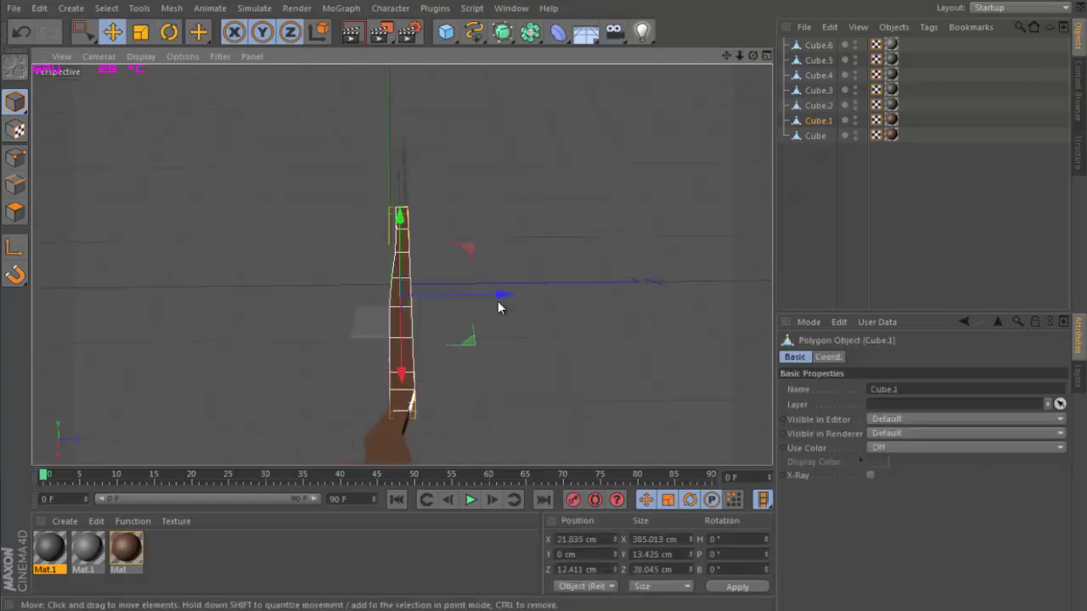
{"action": "left_click_drag", "start_coordinate": [498, 296], "coordinate": [501, 301]}
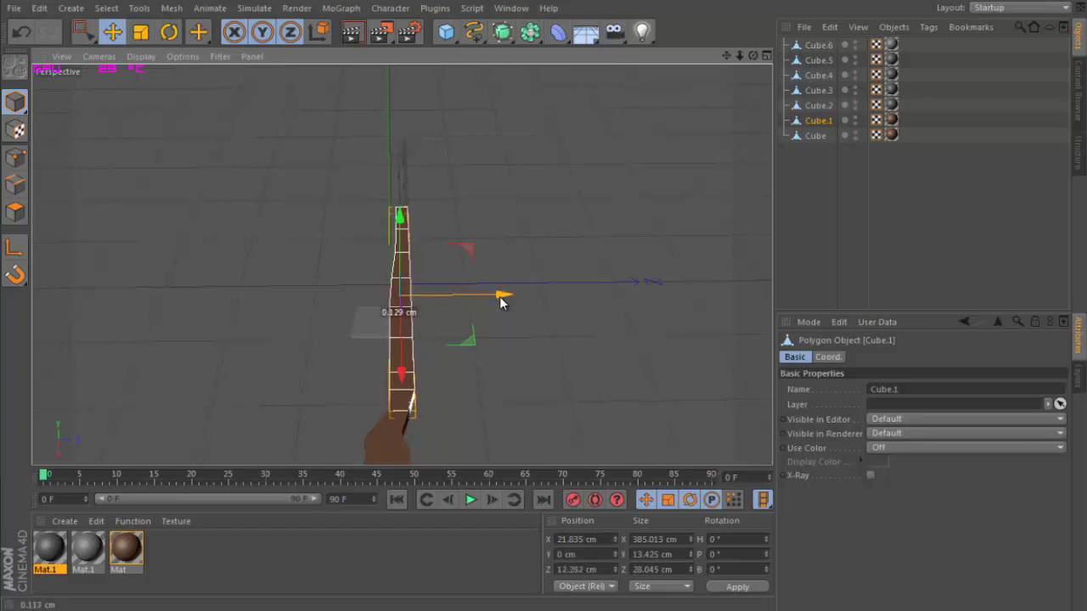
{"action": "left_click_drag", "start_coordinate": [501, 302], "coordinate": [502, 300]}
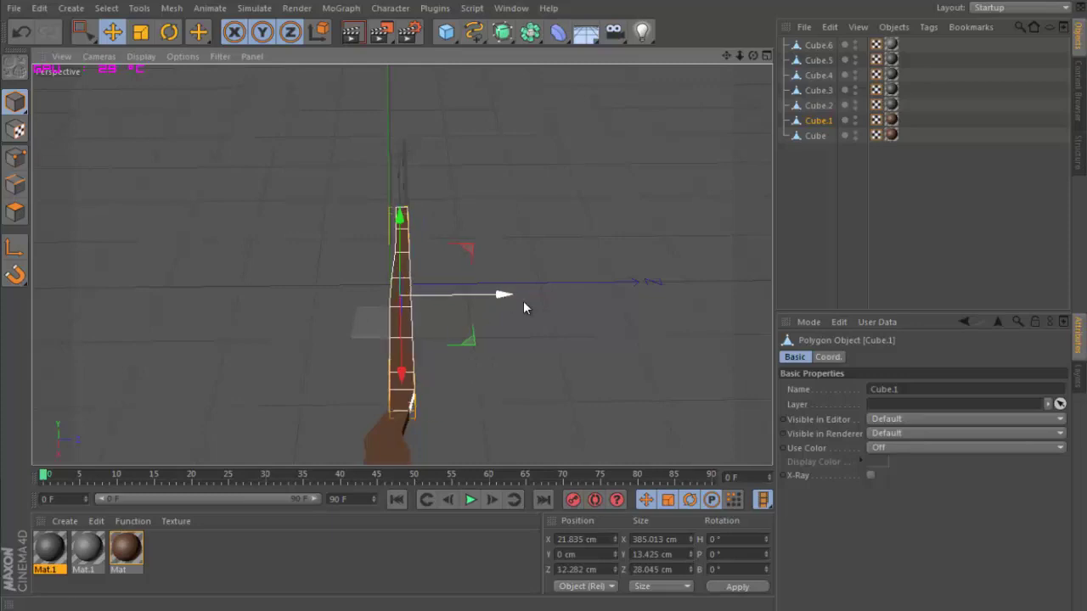
{"action": "left_click", "coordinate": [614, 354]}
{"action": "left_click_drag", "start_coordinate": [614, 351], "coordinate": [271, 395], "text": "alt"}
{"action": "left_click", "coordinate": [272, 396]}
{"action": "left_click_drag", "start_coordinate": [407, 258], "coordinate": [411, 264]}
{"action": "left_click", "coordinate": [474, 296]}
{"action": "scroll", "coordinate": [475, 297], "scroll_direction": "down", "scroll_amount": 8}
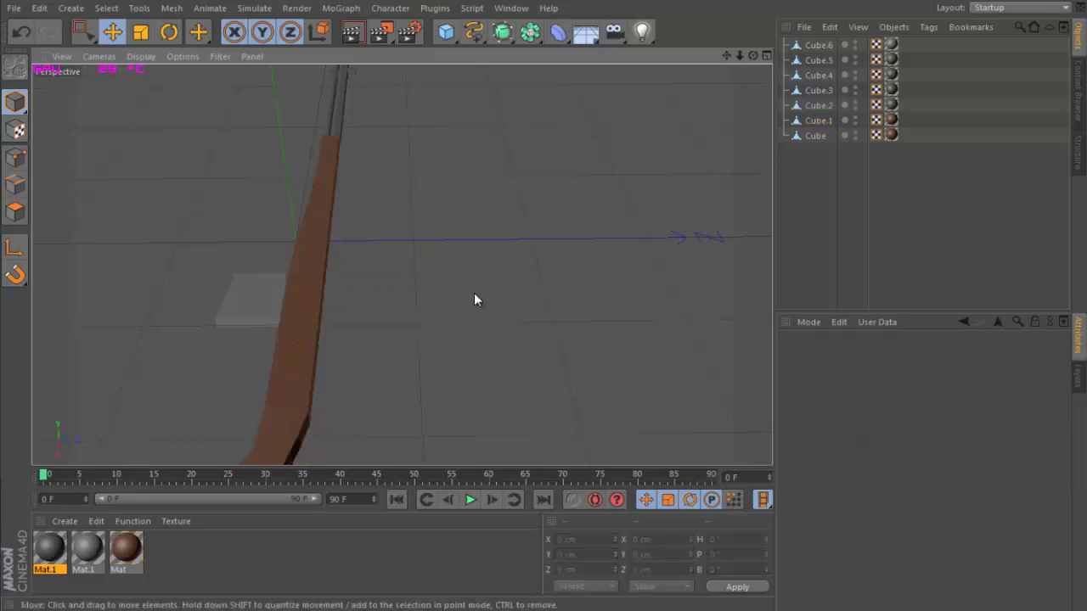
Select all seven rifle parts and rotate them together to a 90° pitch so the rifle stands upright.
{"action": "left_click_drag", "start_coordinate": [484, 299], "coordinate": [545, 305], "text": "alt"}
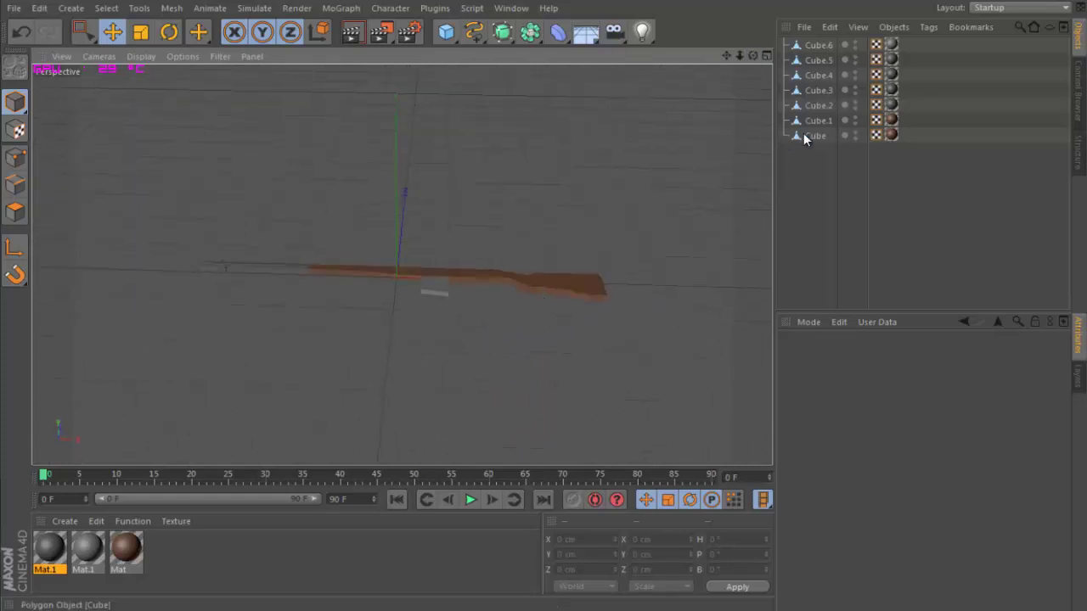
{"action": "left_click", "coordinate": [806, 135]}
{"action": "left_click", "coordinate": [820, 47], "text": "shift"}
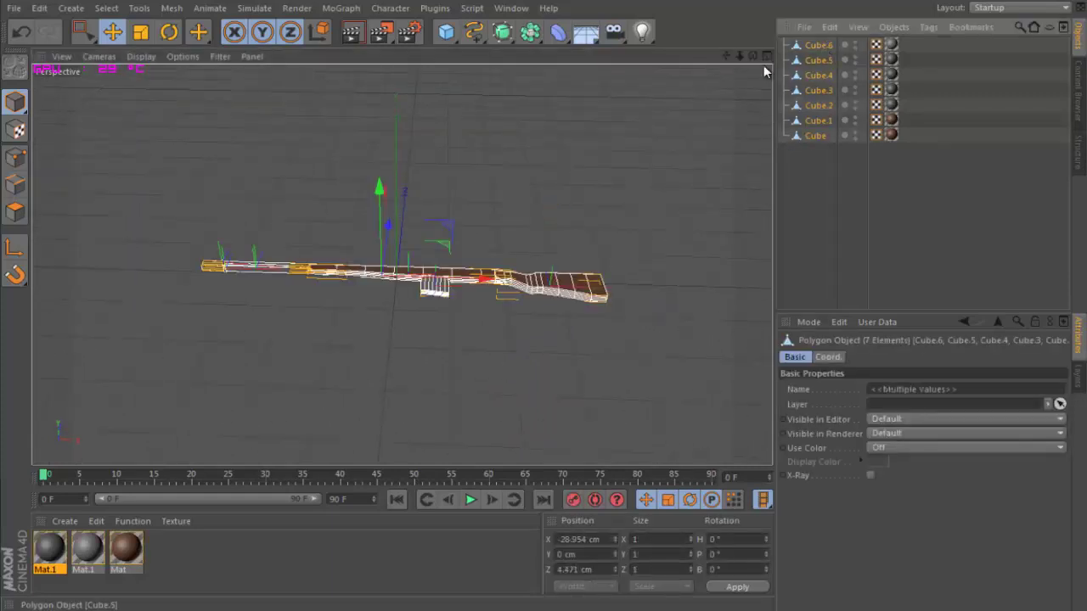
{"action": "left_click", "coordinate": [169, 32]}
{"action": "left_click_drag", "start_coordinate": [384, 240], "coordinate": [395, 411]}
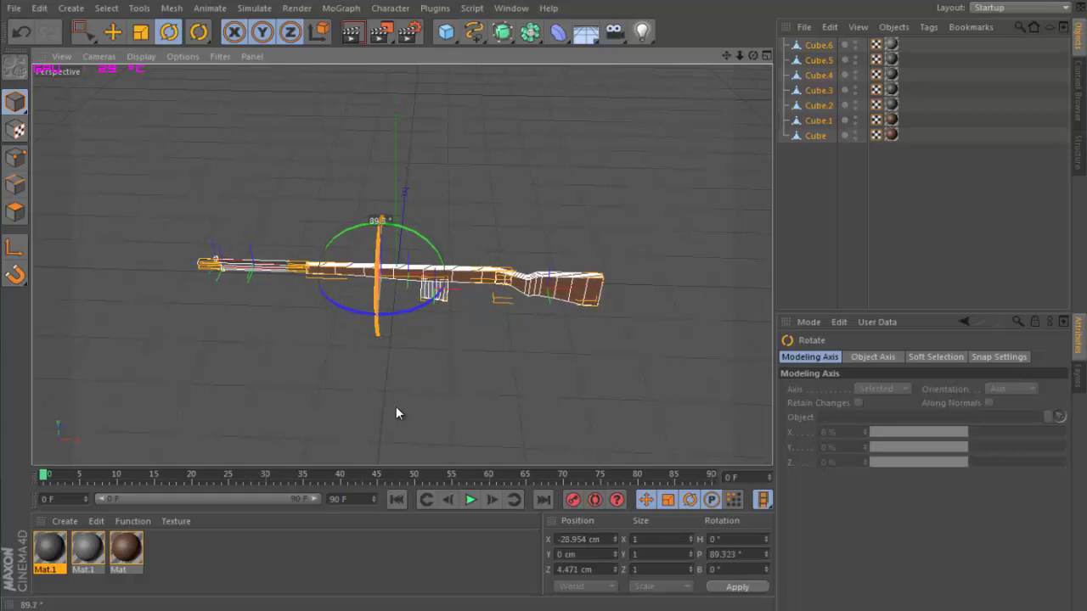
{"action": "key", "text": "ctrl+z"}
{"action": "left_click_drag", "start_coordinate": [377, 267], "coordinate": [369, 441]}
{"action": "left_click", "coordinate": [490, 403]}
Try to raise all seven rifle parts together to about 62 cm in Y and shift them sideways, and undo both moves.
{"action": "scroll", "coordinate": [608, 344], "scroll_direction": "up", "scroll_amount": 3}
{"action": "left_click_drag", "start_coordinate": [752, 55], "coordinate": [544, 295]}
{"action": "left_click_drag", "start_coordinate": [849, 184], "coordinate": [836, 46]}
{"action": "left_click_drag", "start_coordinate": [795, 188], "coordinate": [813, 119]}
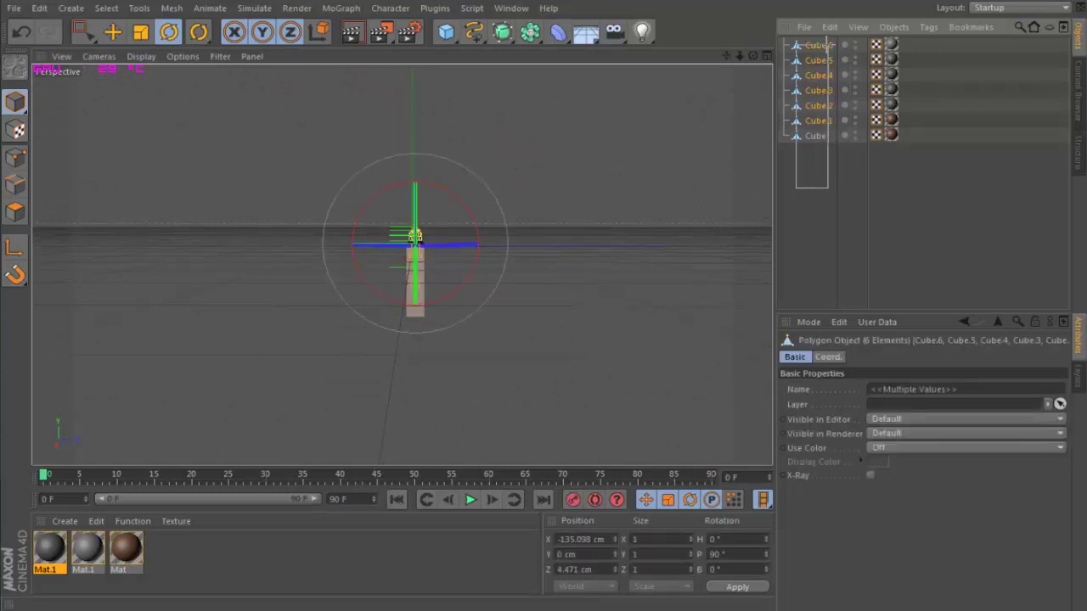
{"action": "left_click_drag", "start_coordinate": [826, 45], "coordinate": [826, 42]}
{"action": "left_click", "coordinate": [112, 33]}
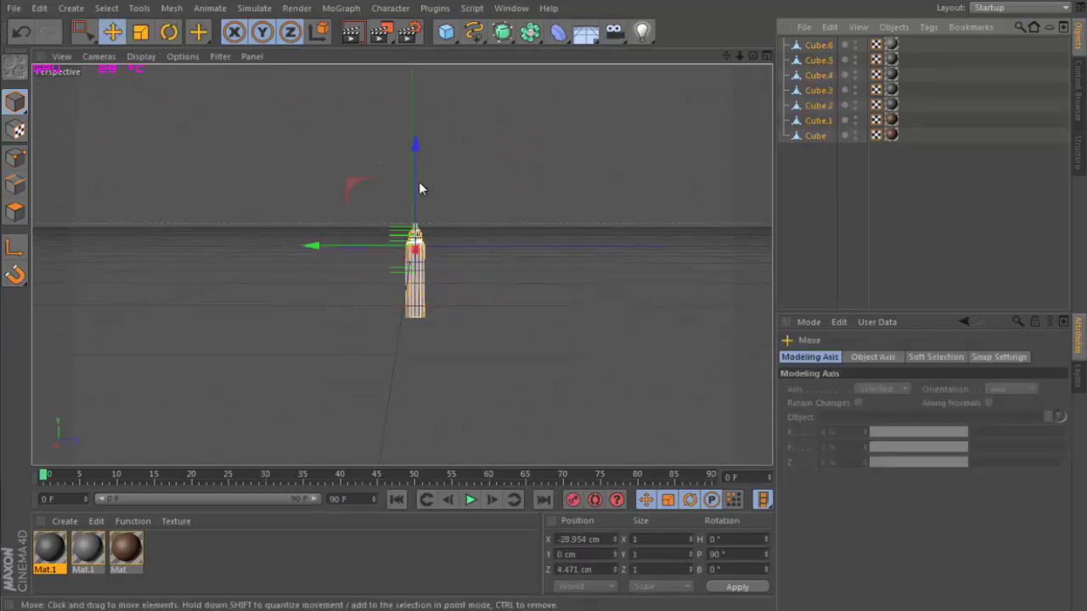
{"action": "left_click_drag", "start_coordinate": [421, 178], "coordinate": [419, 139]}
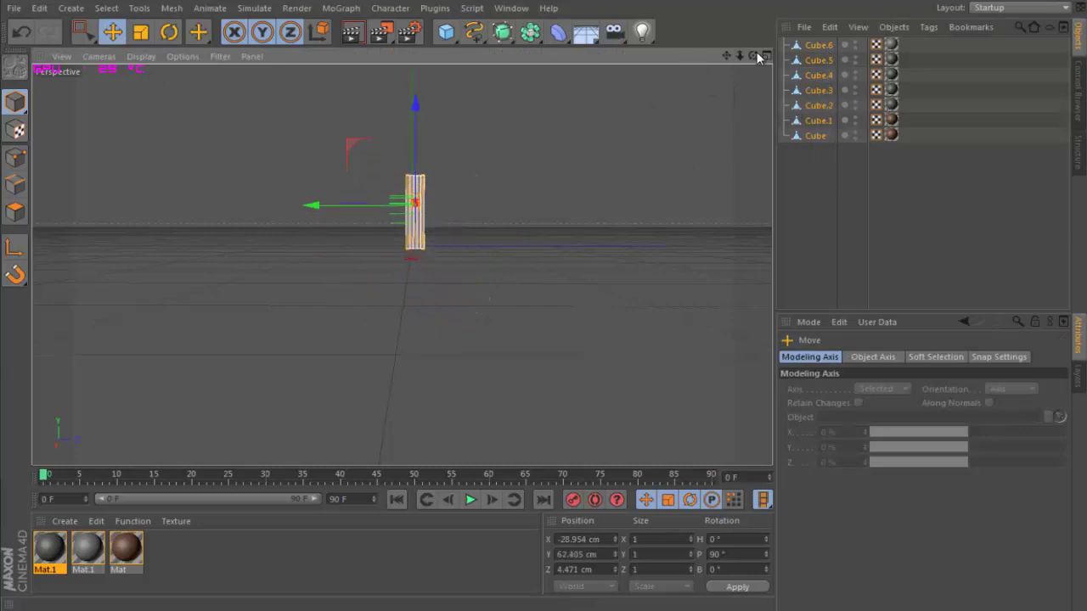
{"action": "left_click_drag", "start_coordinate": [754, 55], "coordinate": [334, 199]}
{"action": "left_click_drag", "start_coordinate": [227, 204], "coordinate": [293, 193]}
{"action": "key", "text": "ctrl+z"}
{"action": "key", "text": "ctrl+z"}
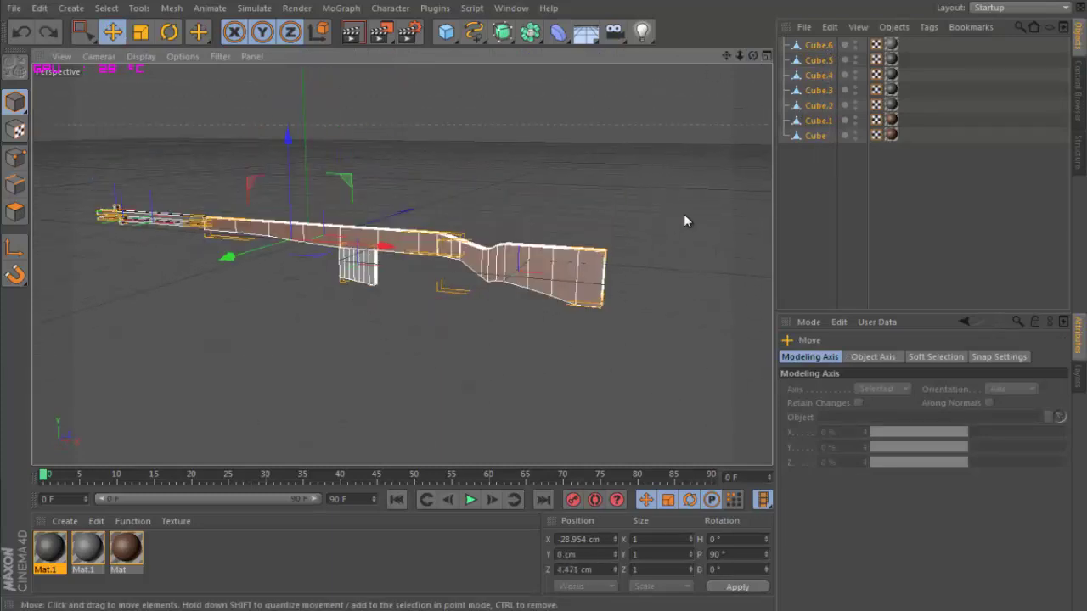
Deselect the parts and examine the complete rifle from the side, up close and from a distance.
{"action": "left_click", "coordinate": [650, 270]}
{"action": "left_click_drag", "start_coordinate": [514, 197], "coordinate": [541, 301], "text": "alt"}
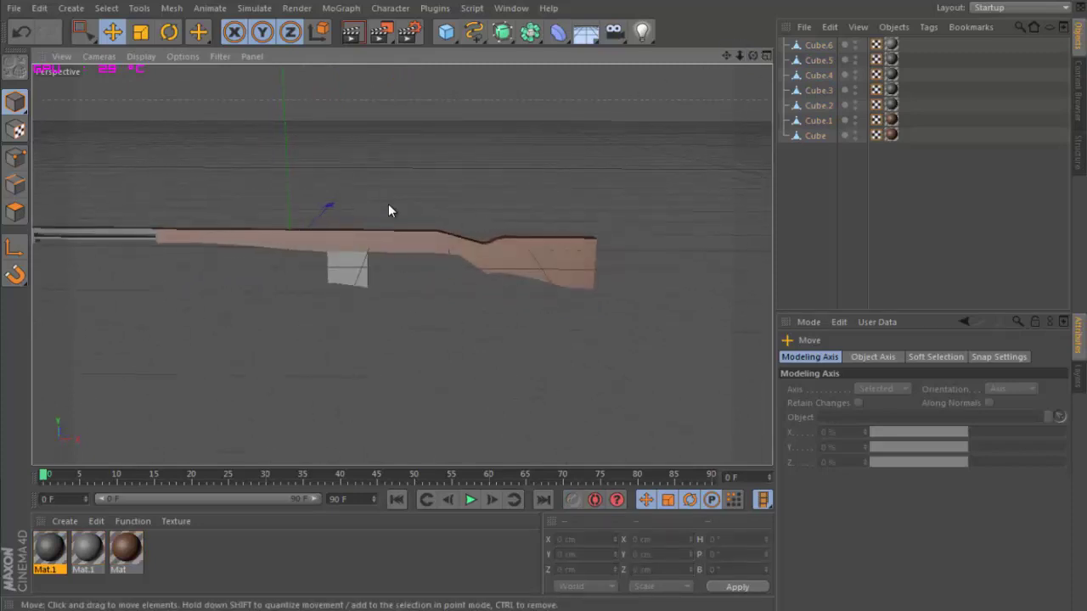
{"action": "scroll", "coordinate": [591, 244], "scroll_direction": "down", "scroll_amount": 3}
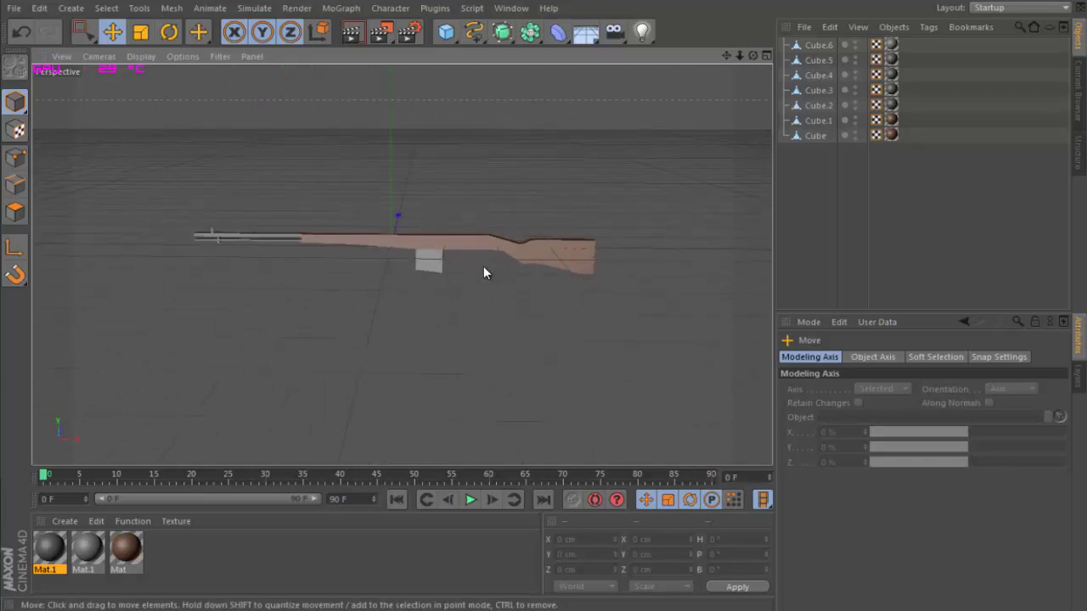
{"action": "scroll", "coordinate": [483, 267], "scroll_direction": "up", "scroll_amount": 4}
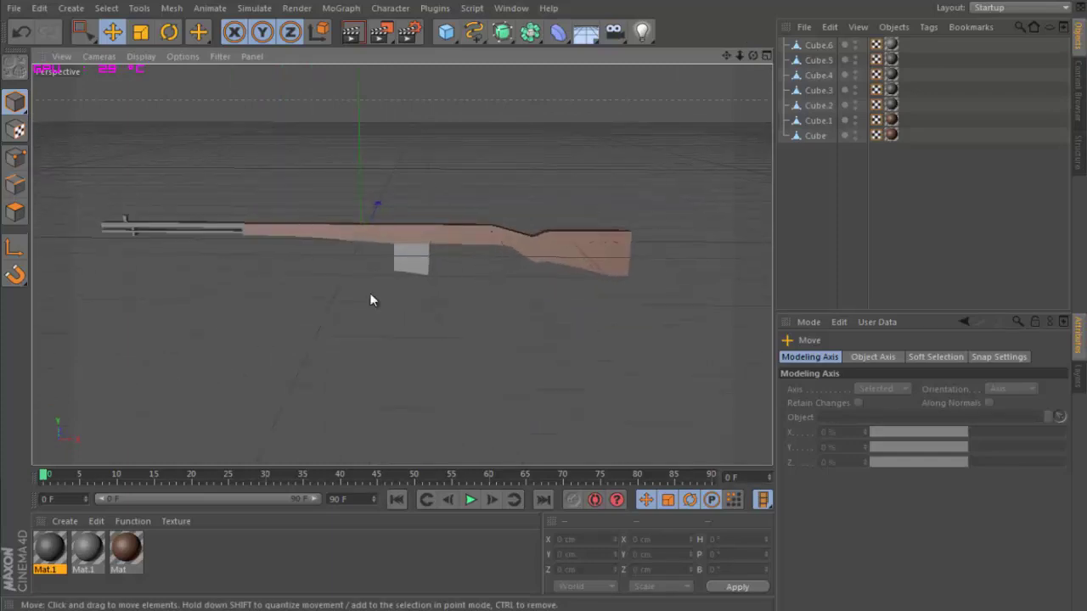
{"action": "scroll", "coordinate": [530, 299], "scroll_direction": "down", "scroll_amount": 3}
{"action": "scroll", "coordinate": [530, 299], "scroll_direction": "up", "scroll_amount": 3}
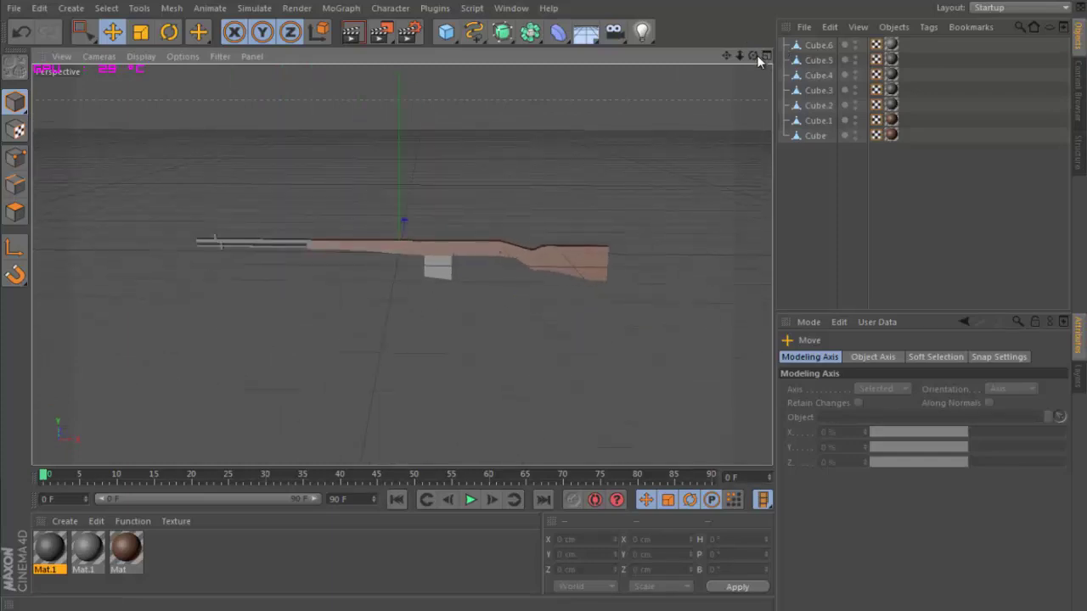
{"action": "left_click_drag", "start_coordinate": [754, 56], "coordinate": [545, 298]}
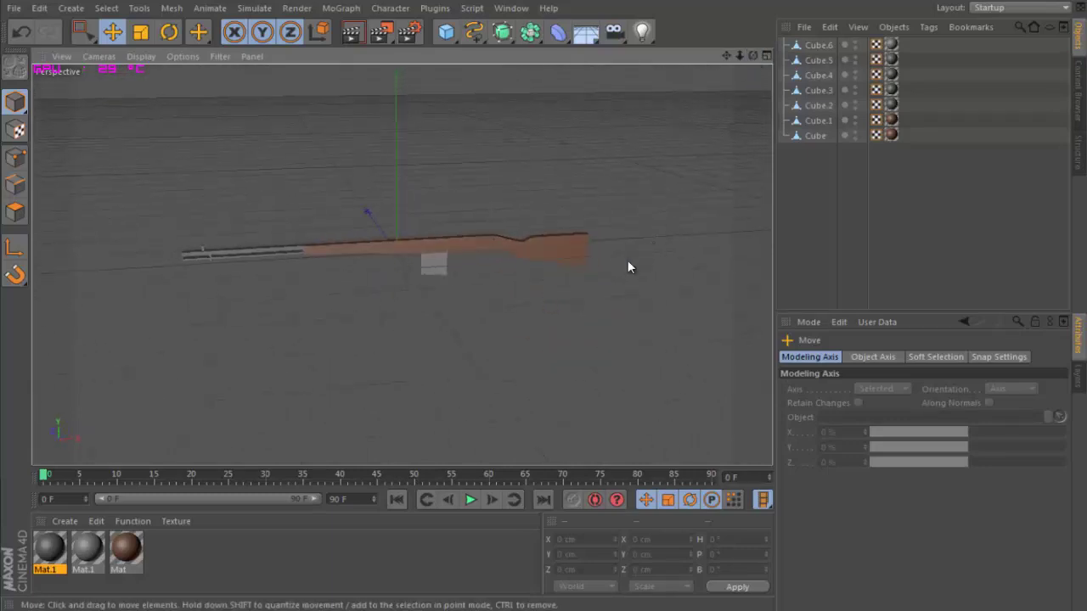